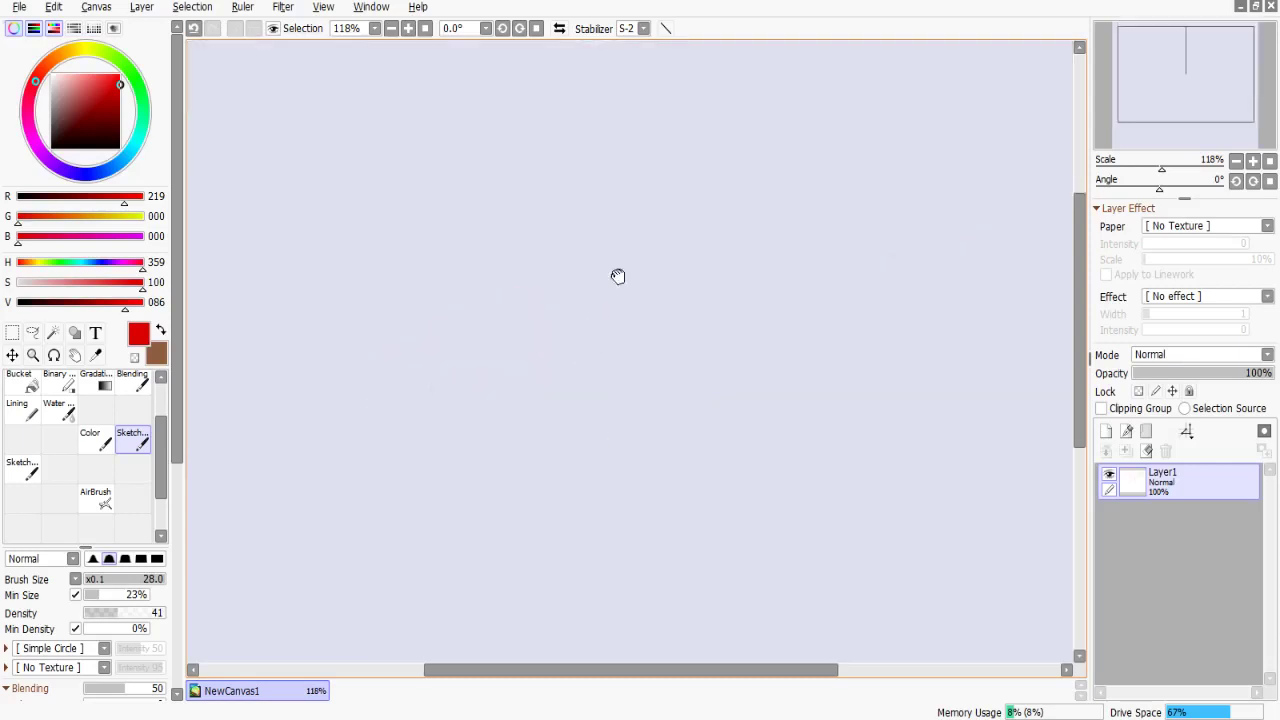
Sketch a red oval head outline with a curved muzzle line, two nostrils, a mouth and rough eye shapes.
left_click_drag(405, 345, 575, 318)
left_click_drag(545, 180, 536, 182)
key("ctrl+z")
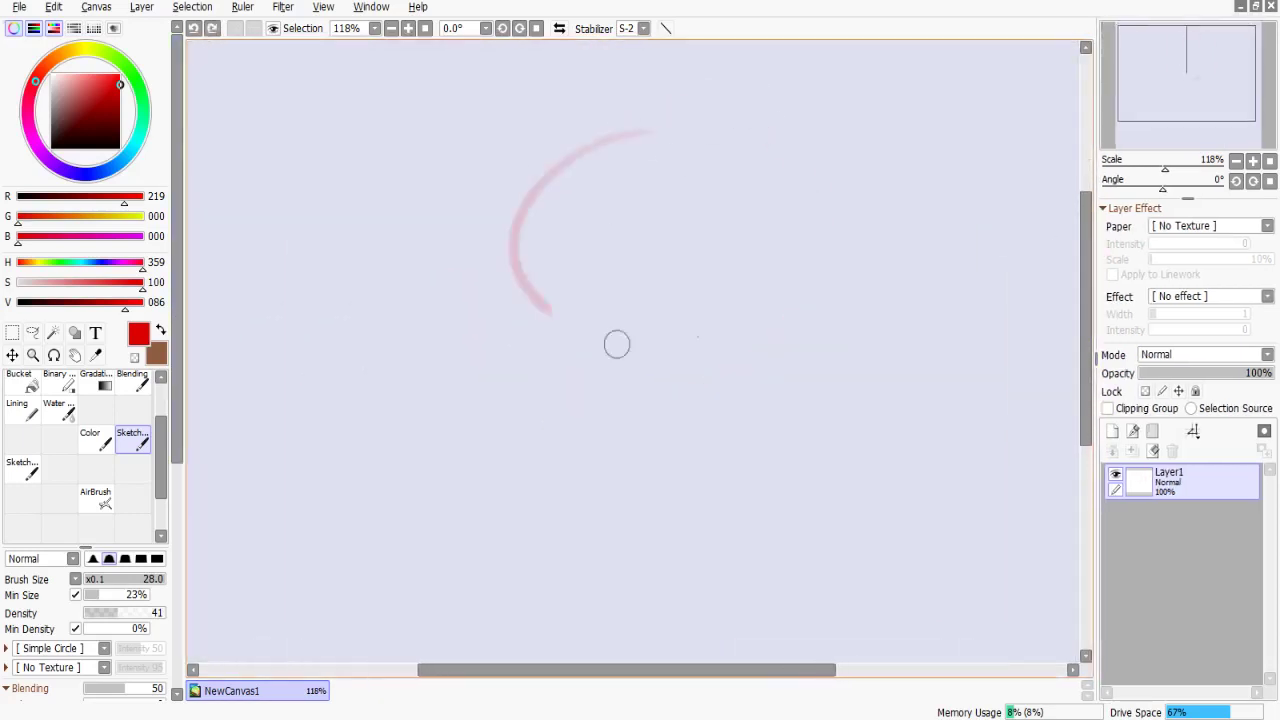
mouse_move(704, 131)
left_mouse_down()
mouse_move(674, 223)
mouse_move(791, 151)
left_mouse_up()
key("ctrl+z")
key("ctrl+z")
key("ctrl+z")
mouse_move(586, 186)
left_mouse_down()
mouse_move(509, 260)
mouse_move(636, 273)
left_mouse_up()
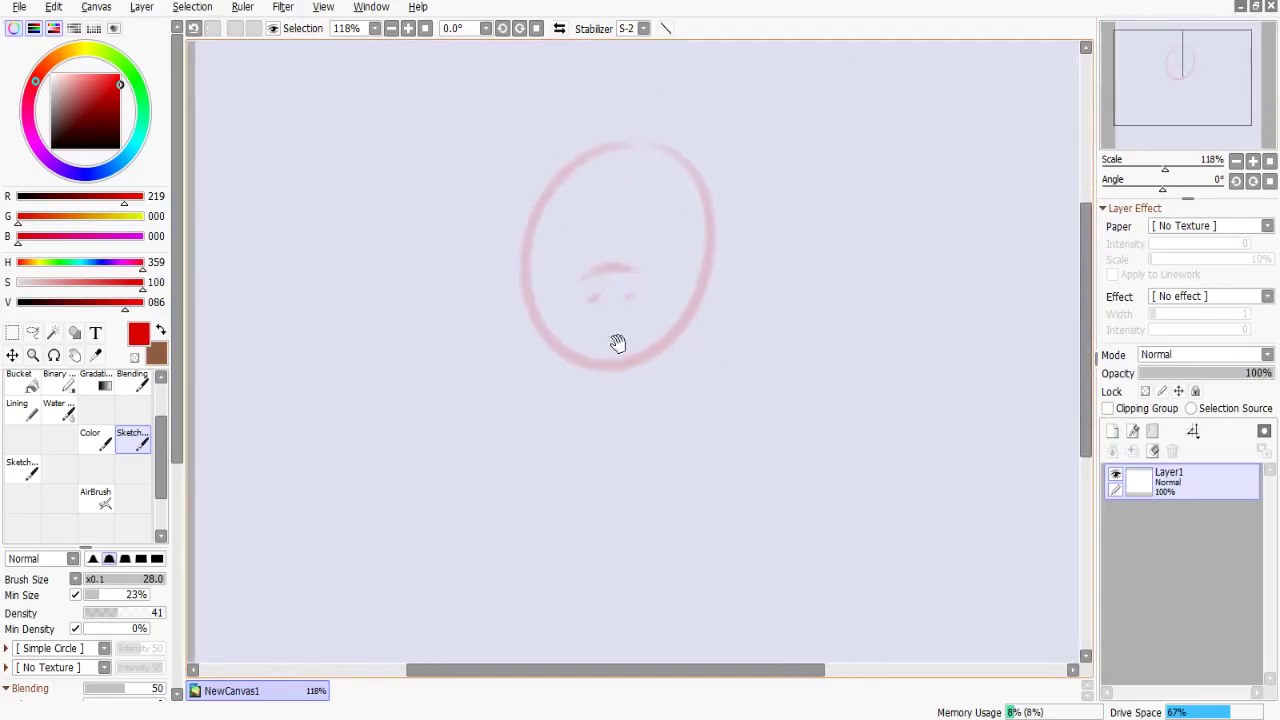
left_click_drag(617, 330, 620, 290)
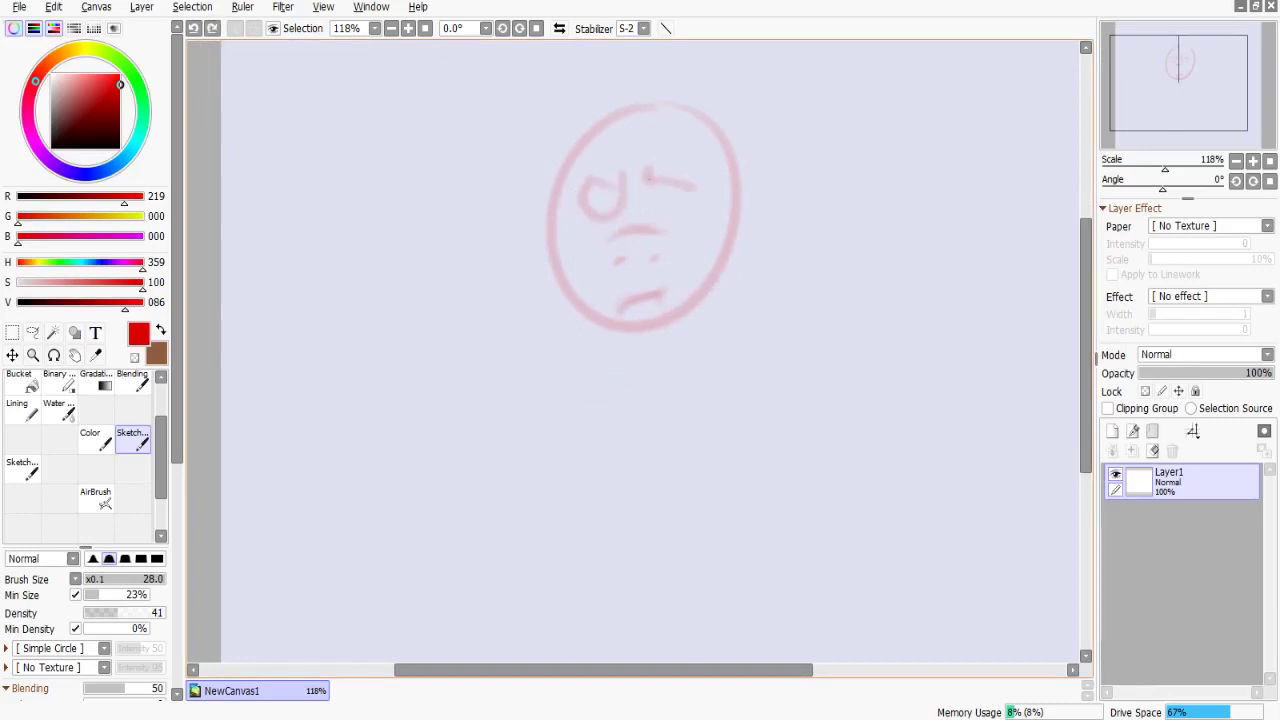
Add a new layer above the sketch, then transform the head drawing on Layer1 to a larger size.
left_click(1111, 431)
left_click(1183, 528)
key("ctrl+t")
mouse_move(622, 358)
left_mouse_down()
mouse_move(571, 323)
mouse_move(591, 294)
left_mouse_up()
key("Return")
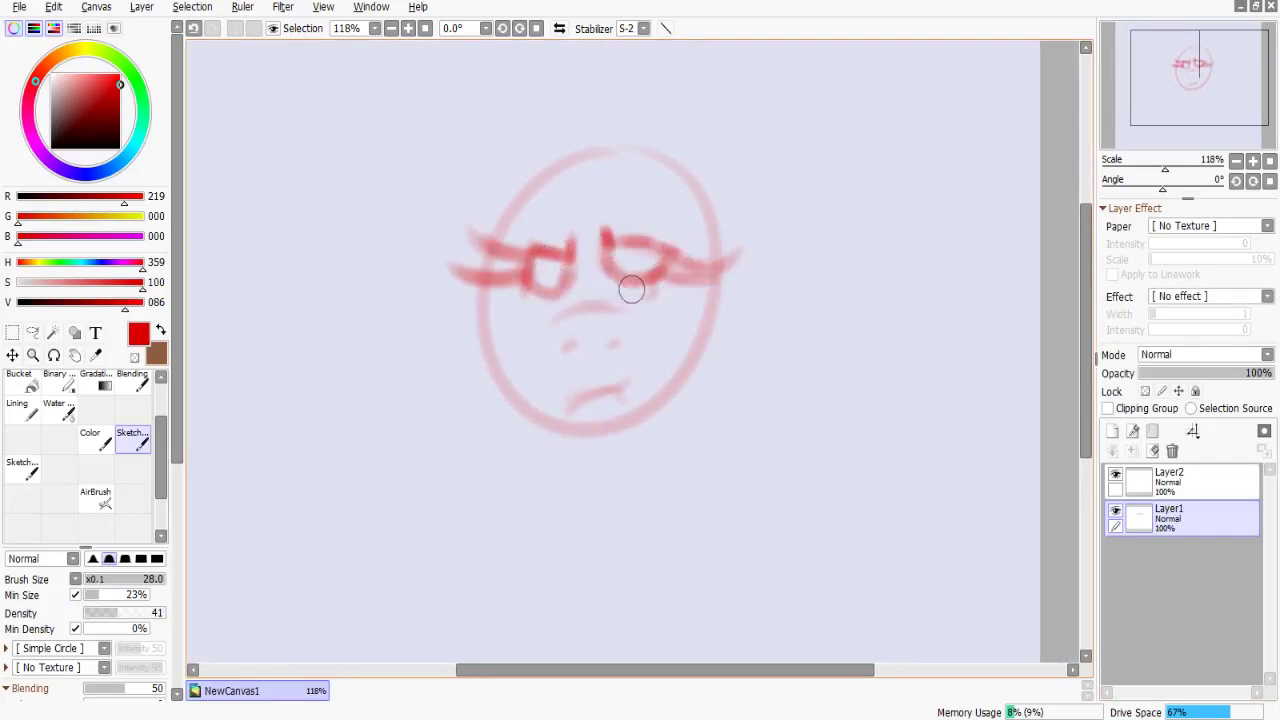
Draw the pupils inside both eyes on Layer1 and darken the mouth line.
scroll(646, 346, "up", 2)
left_click_drag(636, 292, 652, 283)
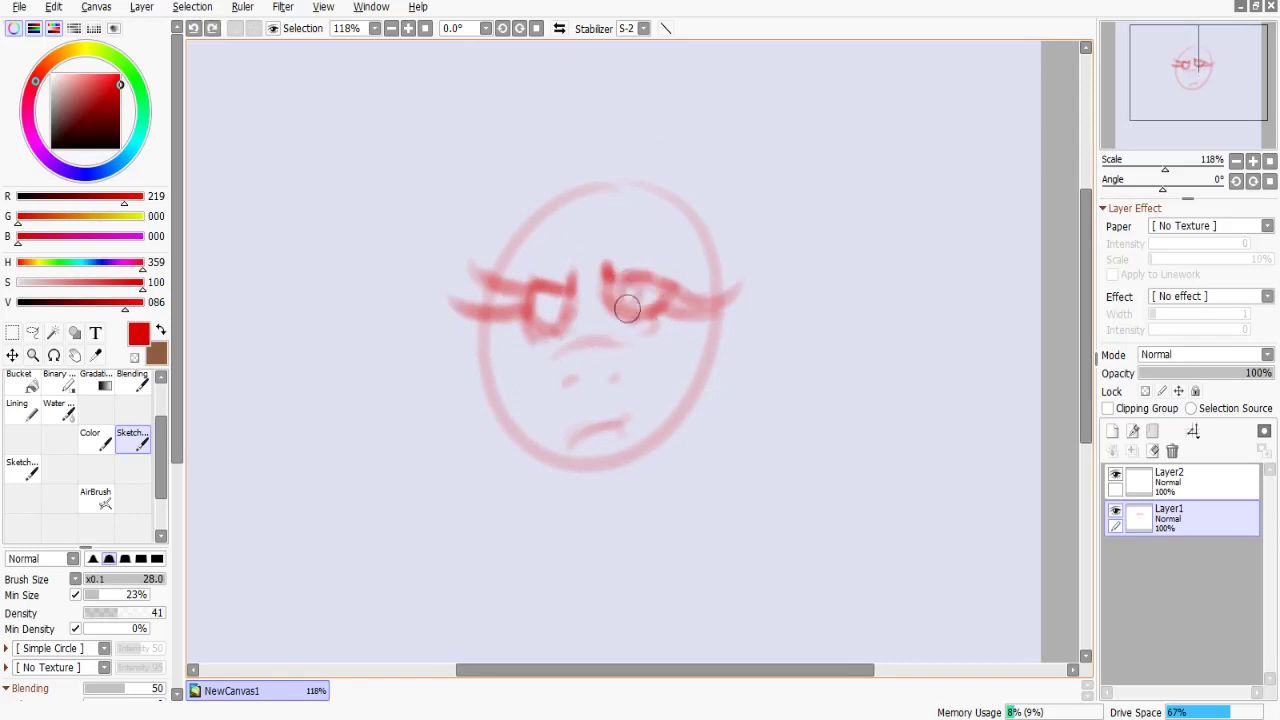
scroll(557, 311, "down", 1)
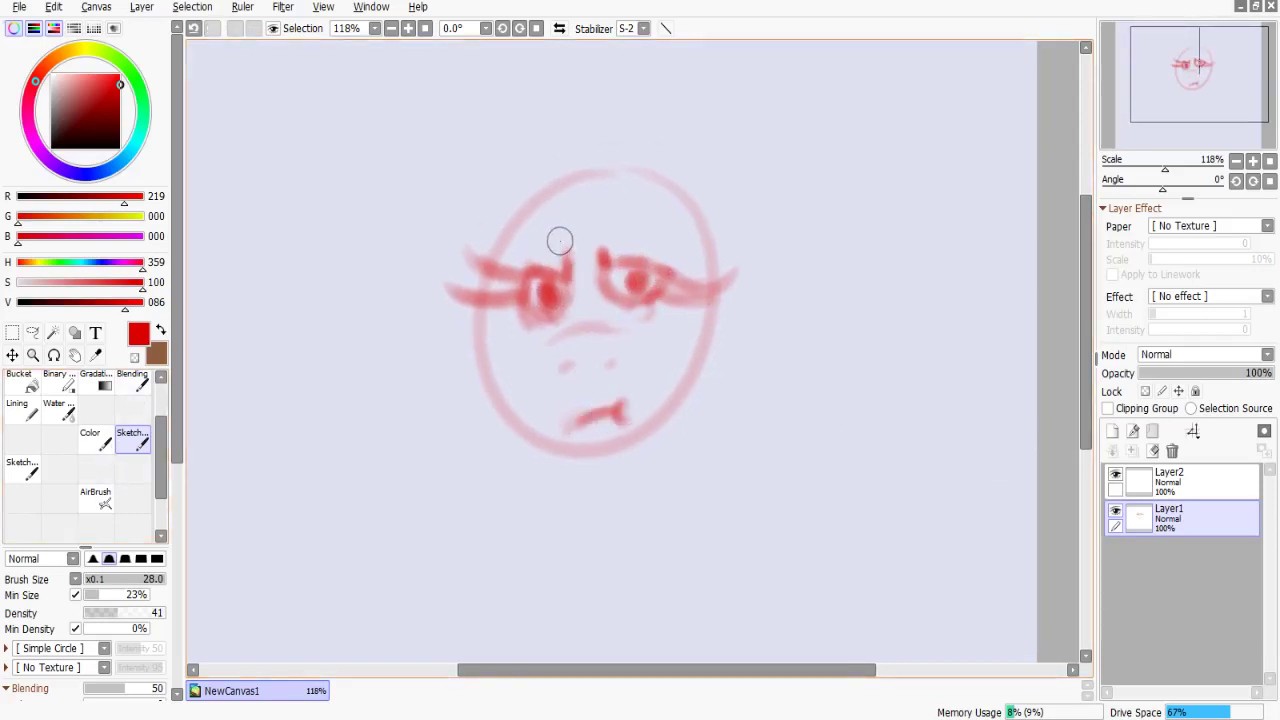
Lasso the mouth and transform it so it sits level and higher on the muzzle.
left_click(33, 332)
left_click_drag(646, 390, 588, 402)
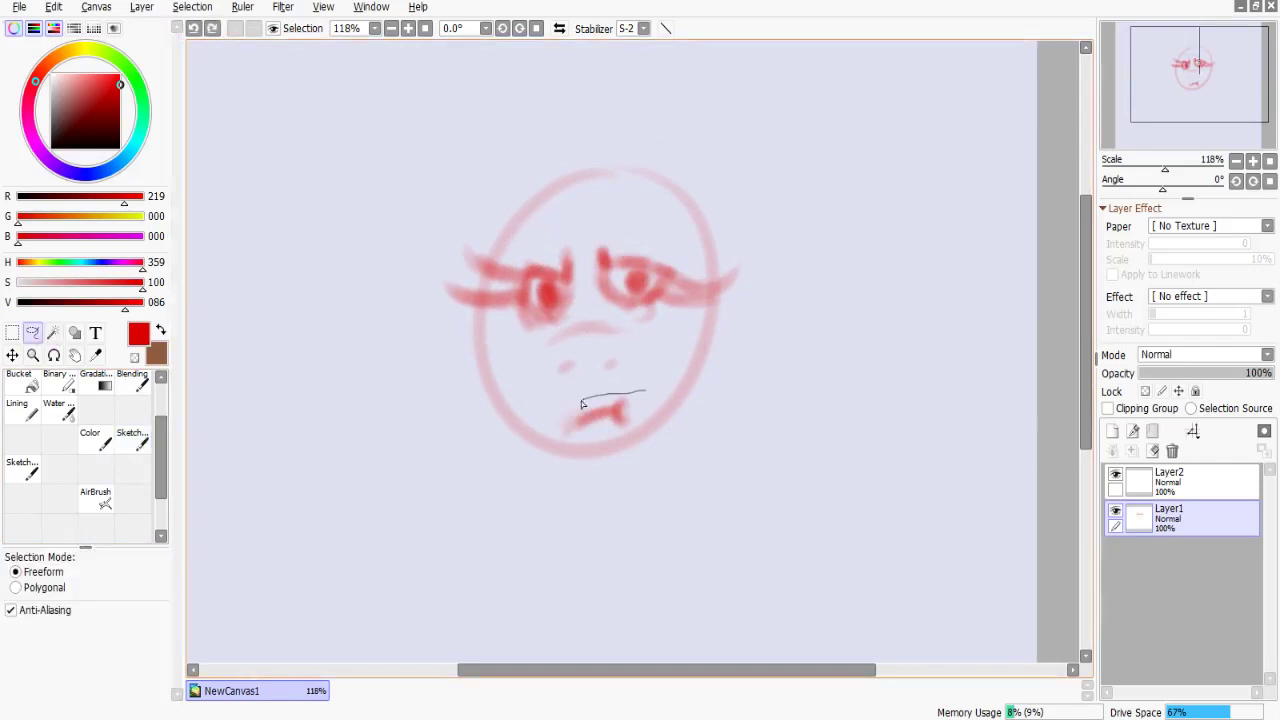
key("ctrl+t")
mouse_move(650, 437)
left_mouse_down()
mouse_move(594, 417)
mouse_move(573, 436)
mouse_move(586, 417)
left_mouse_up()
key("Return")
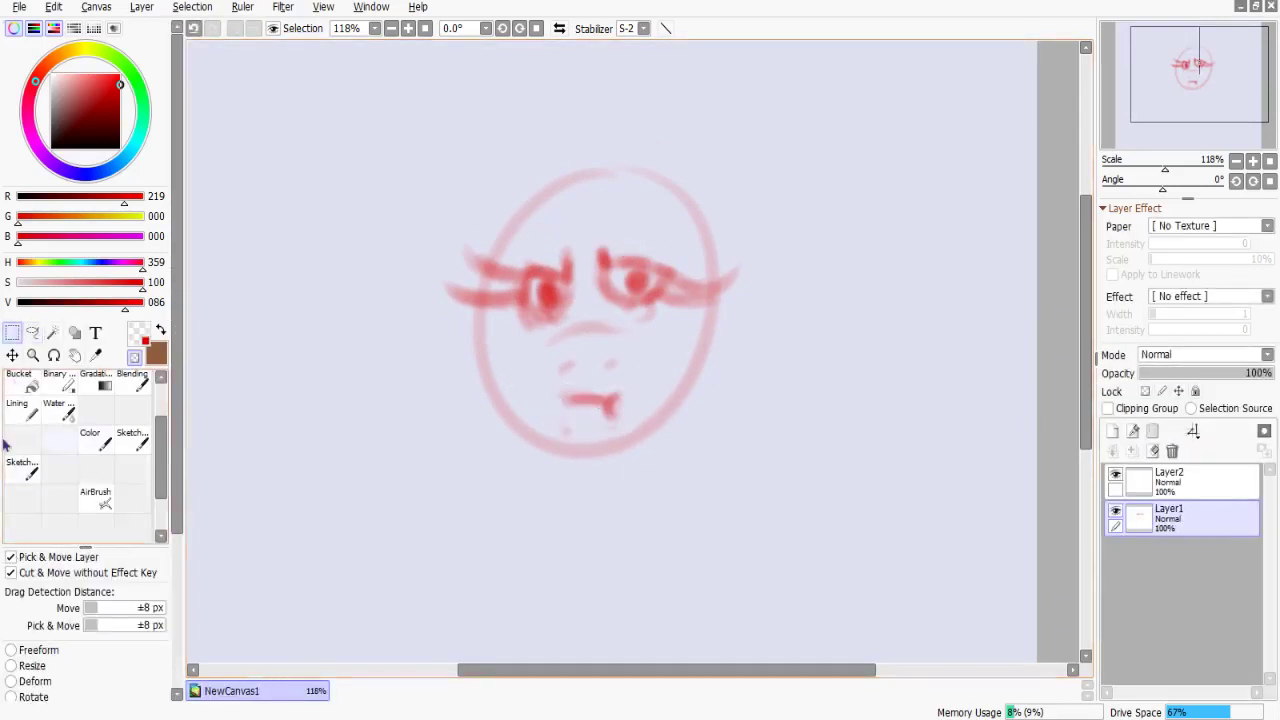
Erase the leftover marks around the mouth using the transparent color with the Sketch brush.
left_click(22, 466)
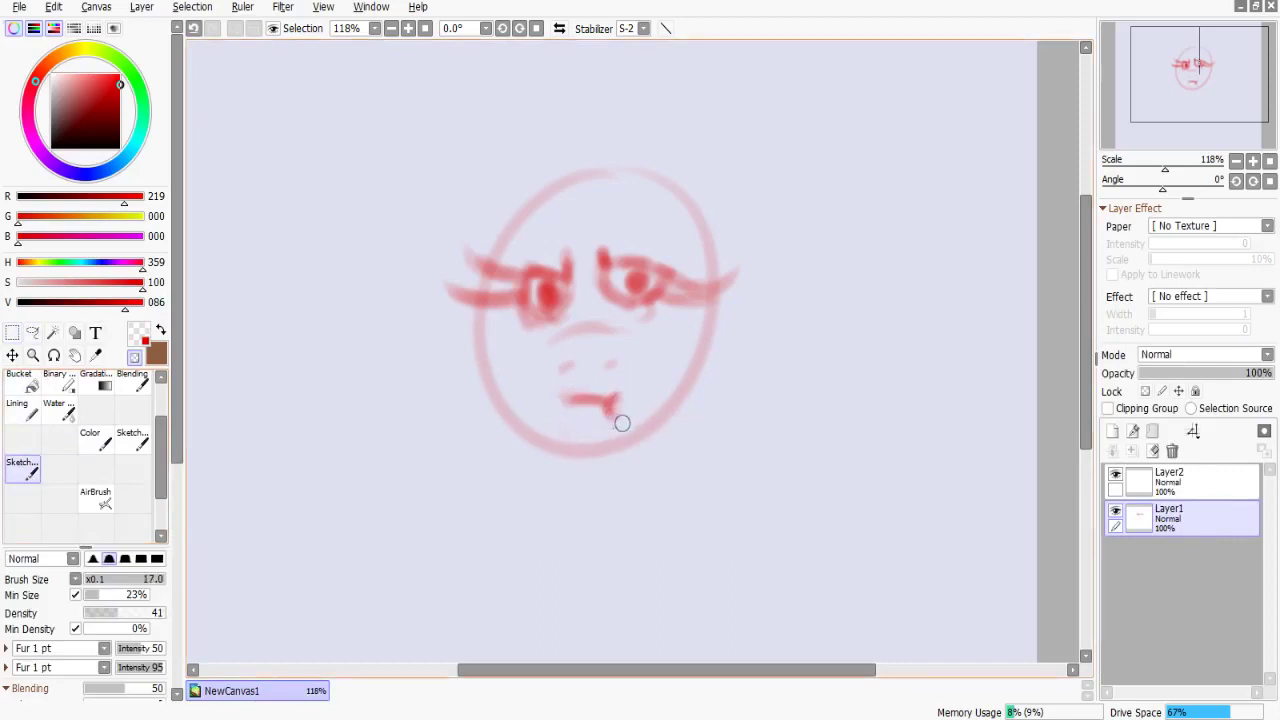
scroll(626, 421, "up", 5)
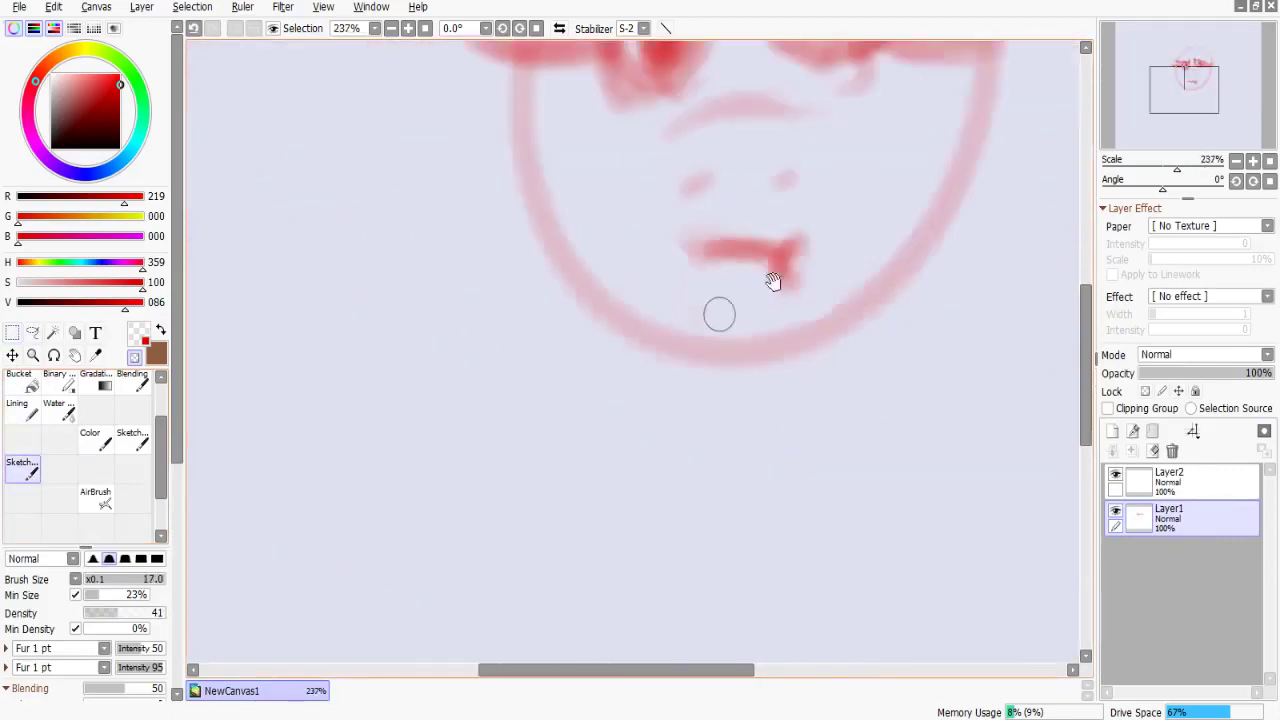
scroll(571, 329, "up", 1)
scroll(603, 300, "down", 2)
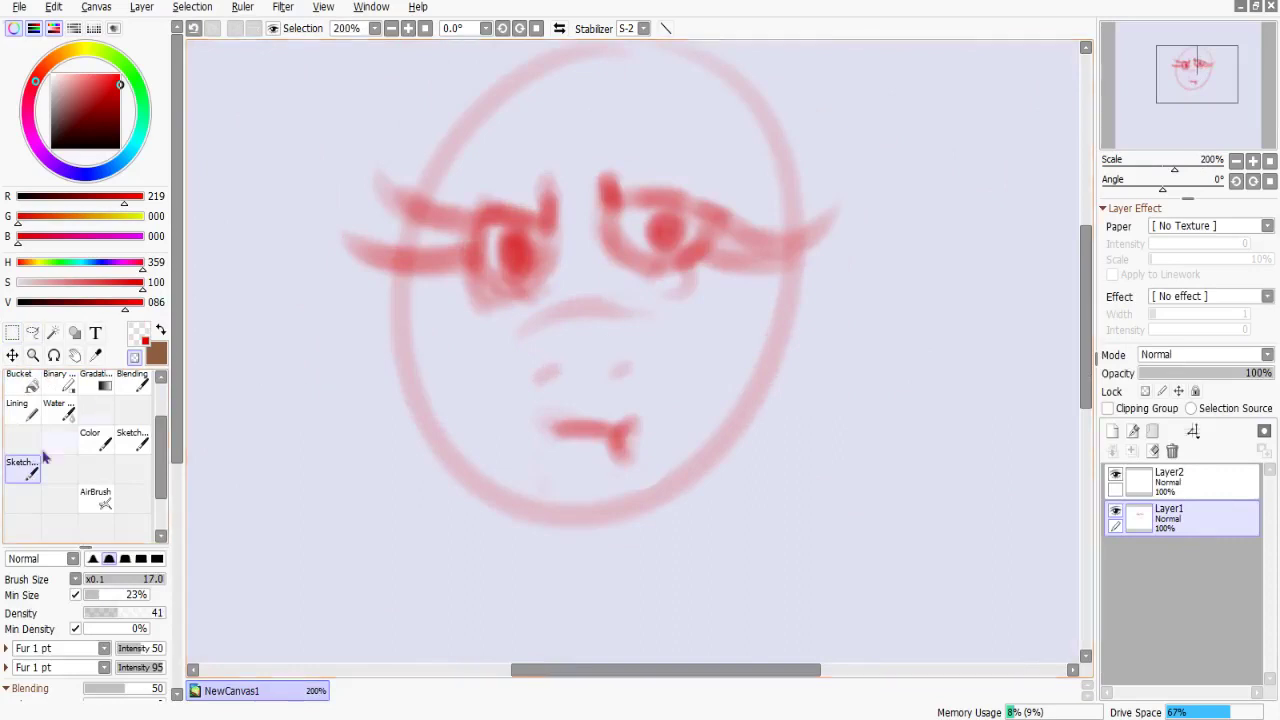
Sketch lower lashes beneath the eyes and darken the eye outlines in red.
left_click_drag(635, 265, 628, 300)
left_click_drag(713, 233, 687, 184)
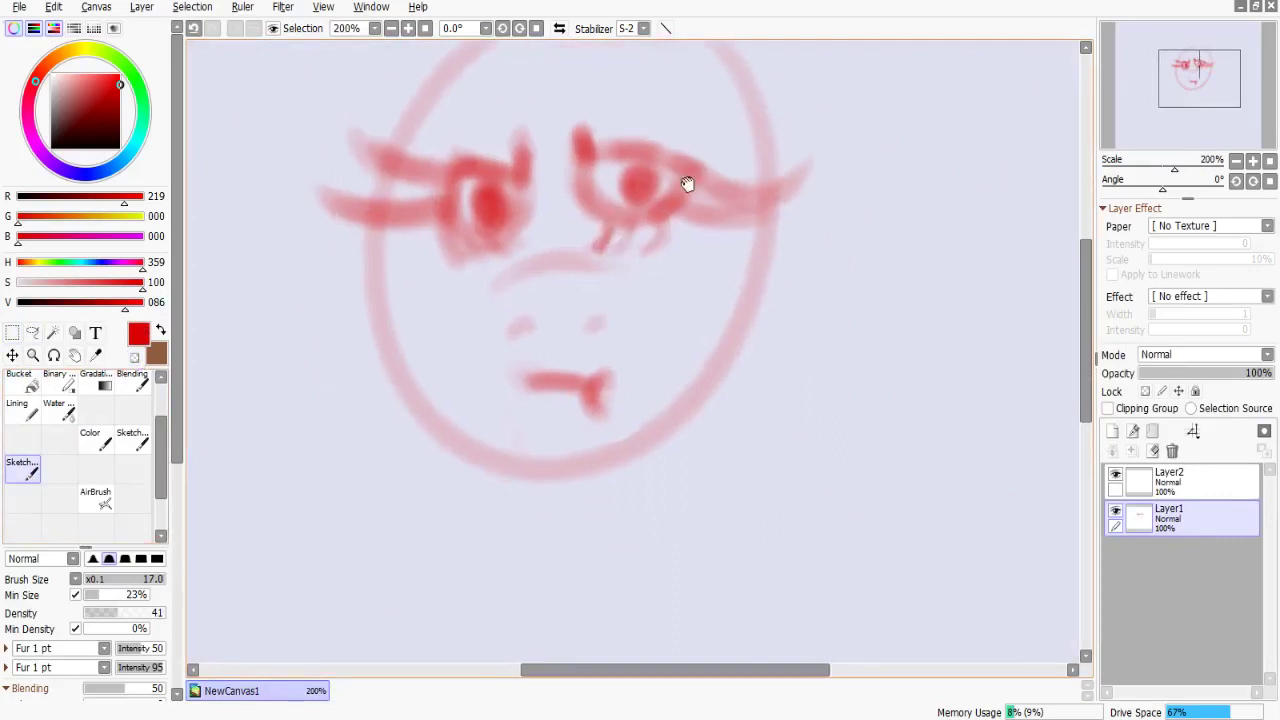
key("b")
mouse_move(612, 222)
left_mouse_down()
mouse_move(598, 253)
mouse_move(622, 251)
left_mouse_up()
left_click_drag(658, 216, 668, 248)
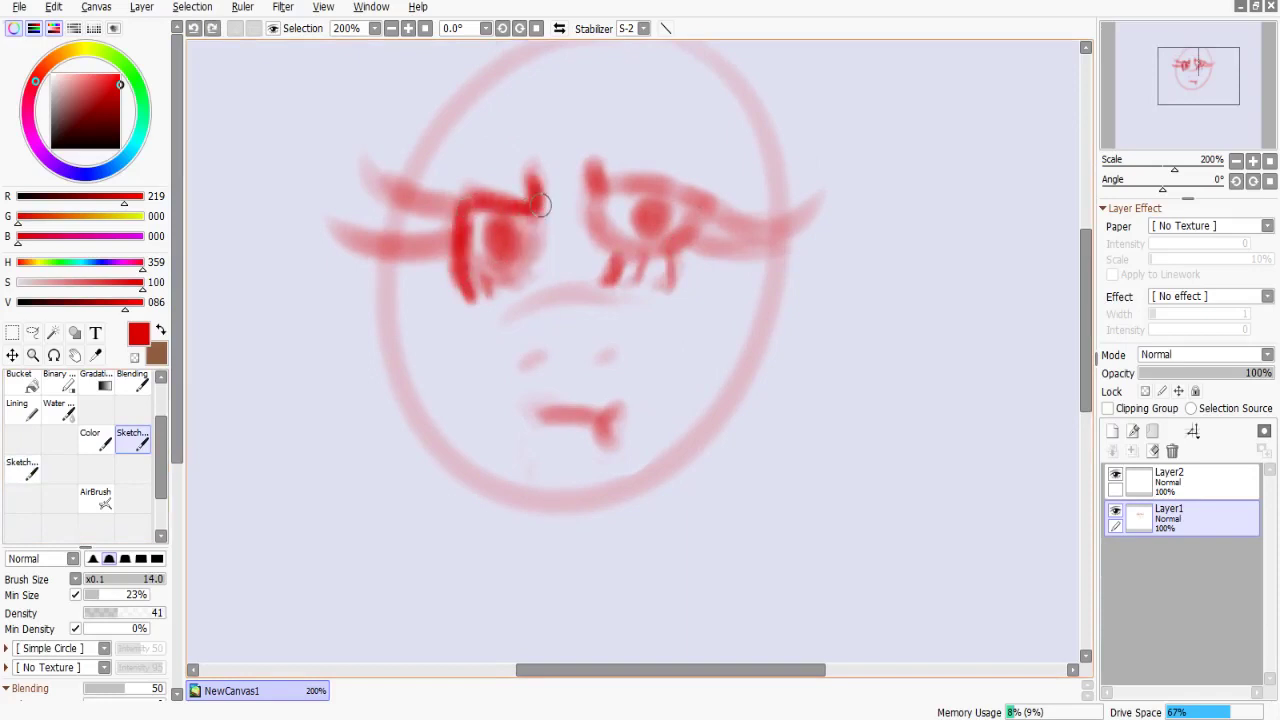
Darken the curved muzzle line and both nostrils.
mouse_move(637, 250)
left_mouse_down()
mouse_move(703, 211)
mouse_move(437, 386)
mouse_move(660, 357)
left_mouse_up()
left_click_drag(560, 390, 735, 368)
left_click_drag(612, 436, 655, 420)
left_click_drag(675, 432, 720, 424)
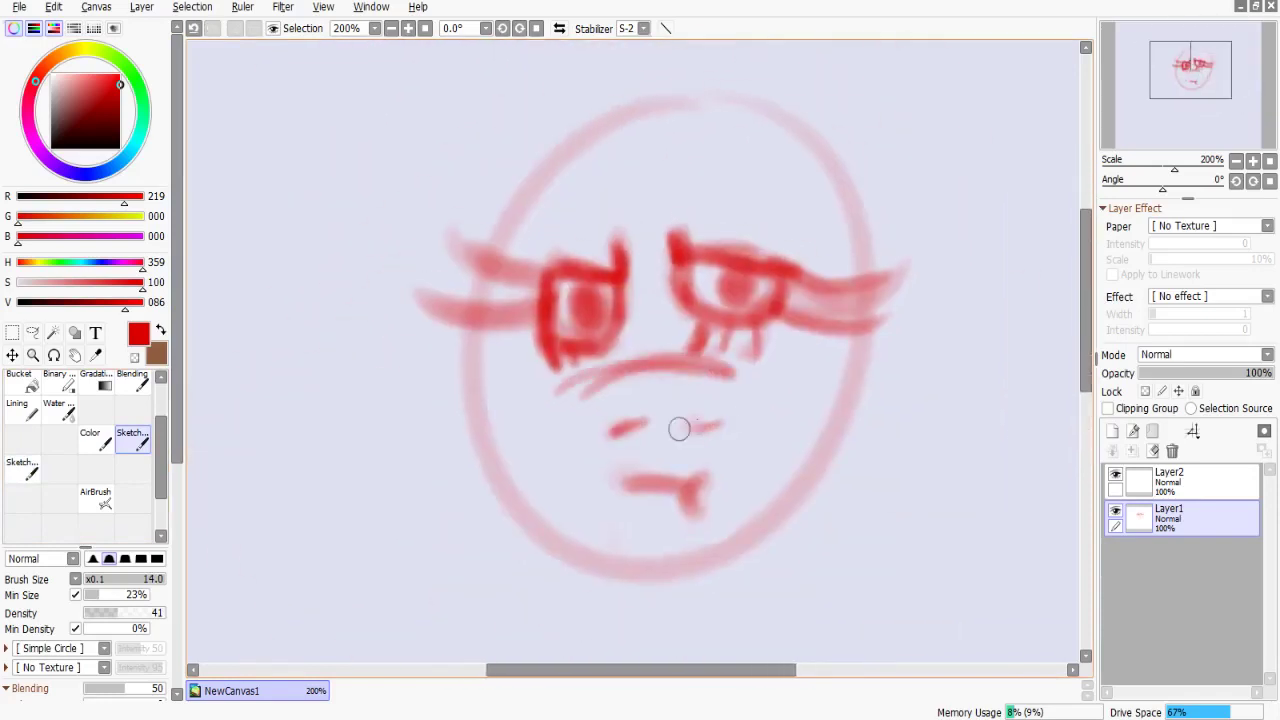
On Layer2, sketch the mane's large curls hanging down the right side of the face.
left_click(1170, 480)
mouse_move(663, 480)
left_mouse_down()
mouse_move(663, 238)
mouse_move(700, 418)
left_mouse_up()
scroll(686, 434, "down", 3)
scroll(686, 434, "up", 3)
left_click_drag(757, 471, 857, 614)
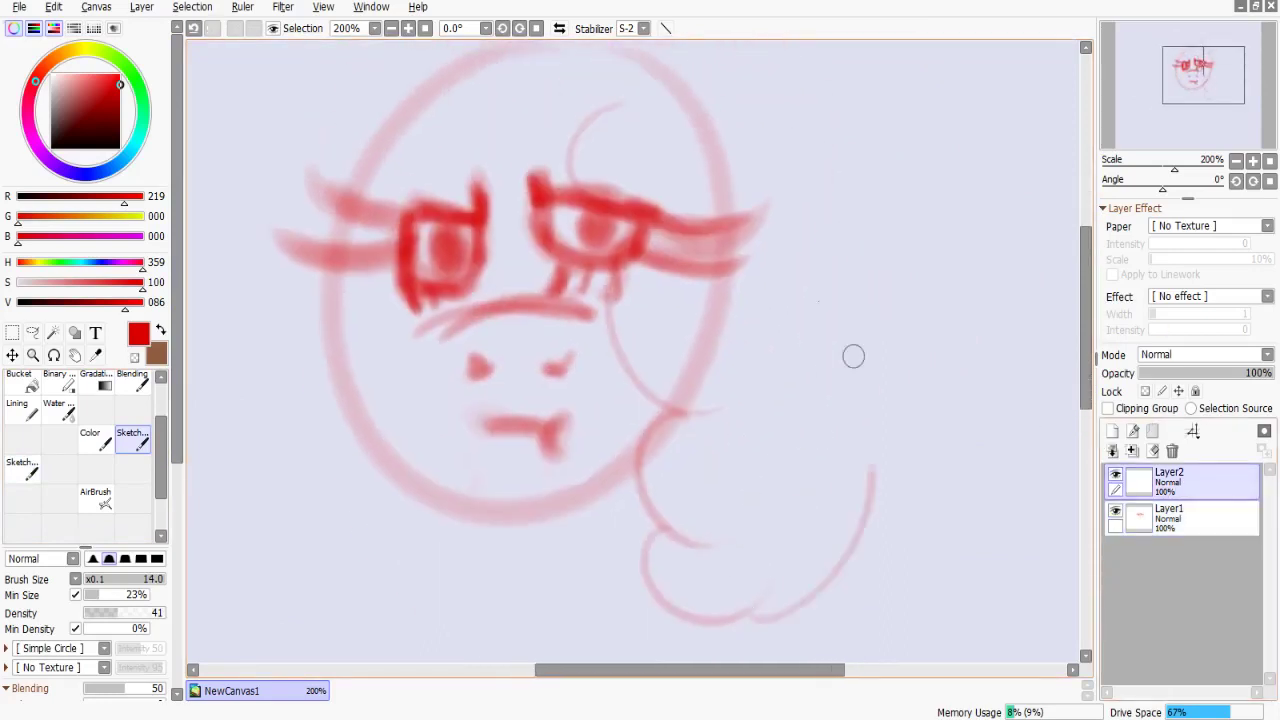
Sketch a pointed horn on top of the head with mane curls on both sides of it.
scroll(851, 357, "up", 5)
scroll(874, 383, "up", 2)
left_click_drag(805, 390, 672, 322)
mouse_move(581, 240)
left_mouse_down()
mouse_move(678, 405)
mouse_move(692, 401)
mouse_move(654, 367)
mouse_move(672, 343)
mouse_move(693, 378)
left_mouse_up()
key("ctrl+z")
scroll(711, 220, "down", 4)
scroll(711, 220, "left", 3)
mouse_move(640, 162)
left_mouse_down()
mouse_move(711, 240)
mouse_move(700, 171)
left_mouse_up()
key("ctrl+z")
key("ctrl+y")
scroll(818, 273, "up", 2)
scroll(818, 273, "right", 2)
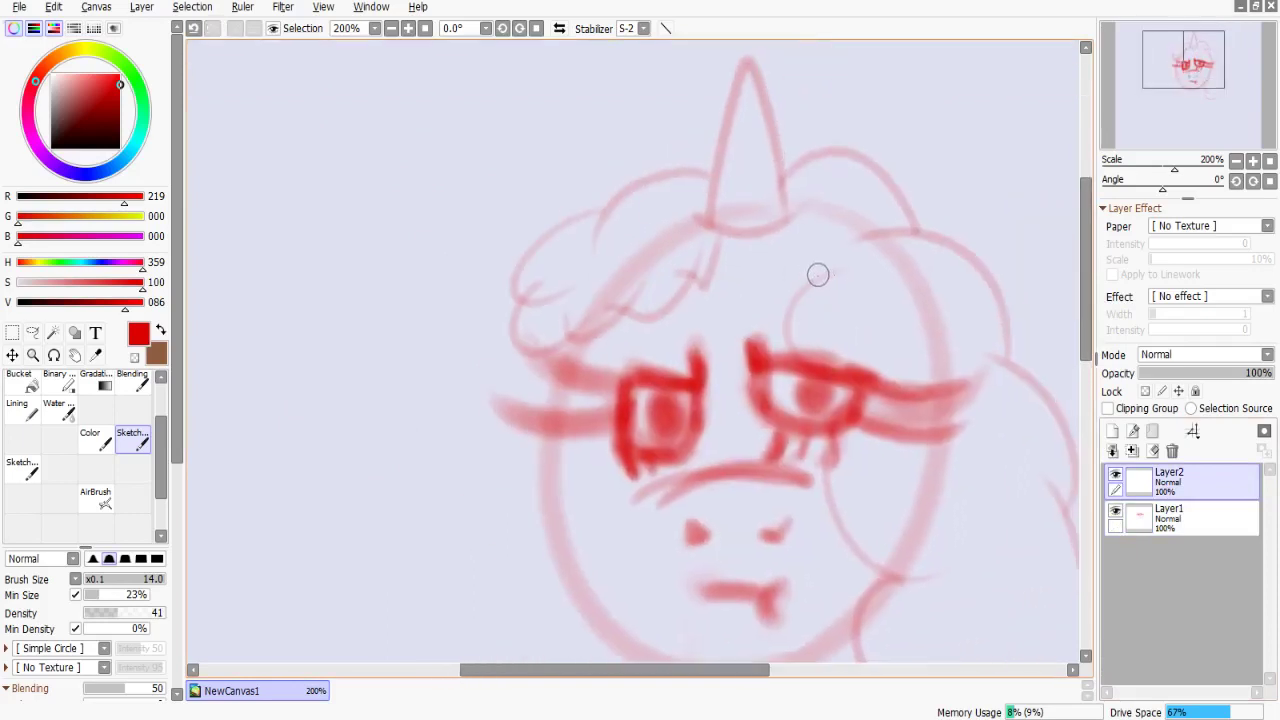
Sketch small fringe curls across the forehead below the horn.
scroll(814, 251, "down", 1)
scroll(816, 240, "left", 1)
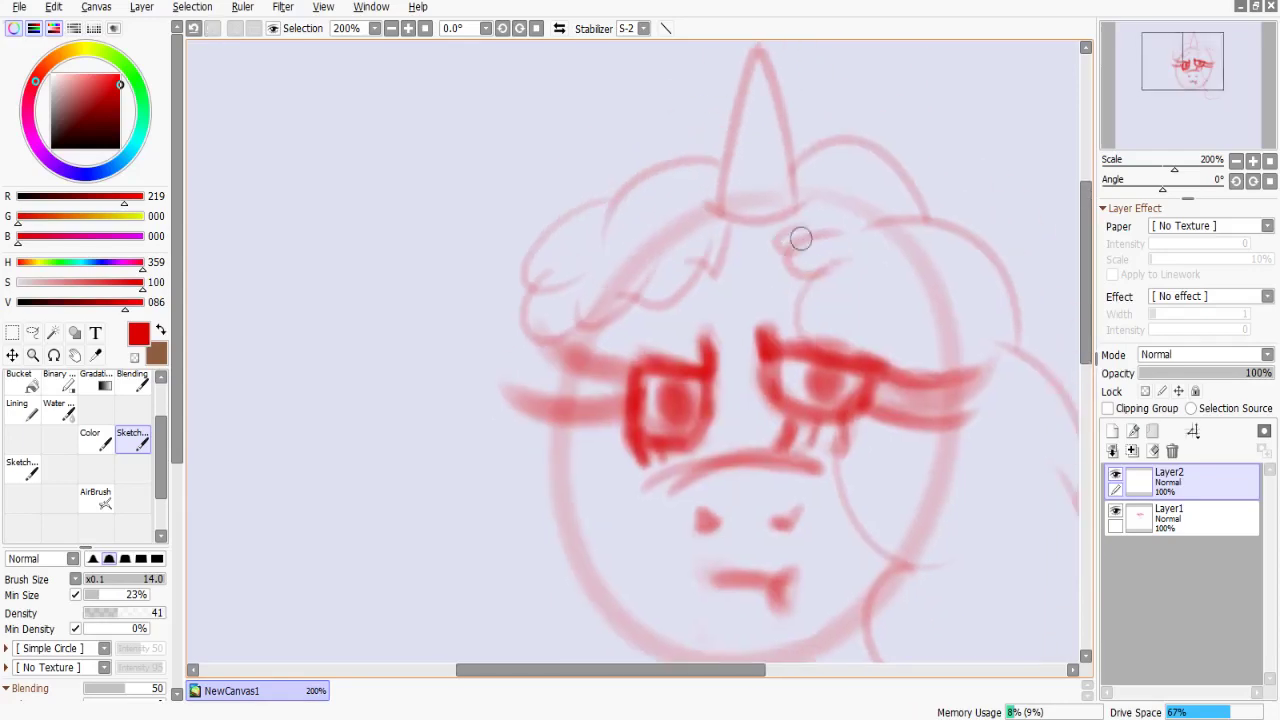
scroll(797, 258, "down", 8)
scroll(729, 306, "right", 3)
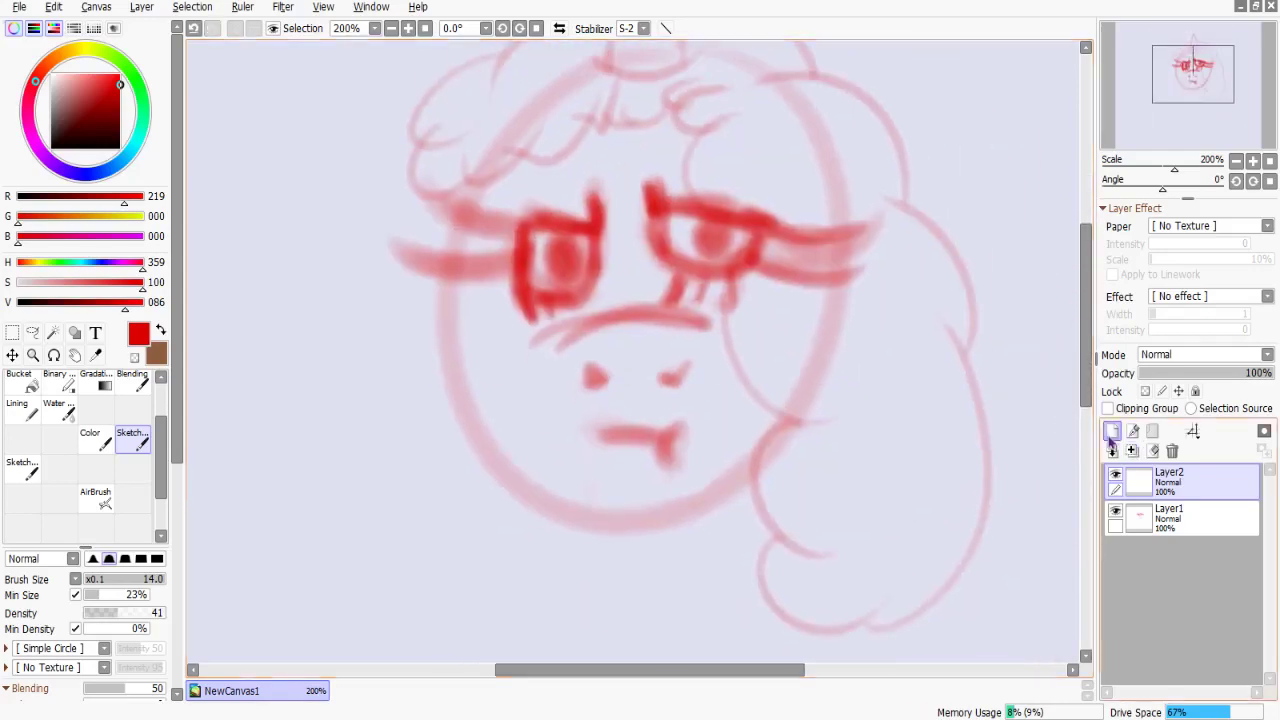
Add a new layer, Layer3, and draw two short neck lines below the chin.
key("ctrl+shift+n")
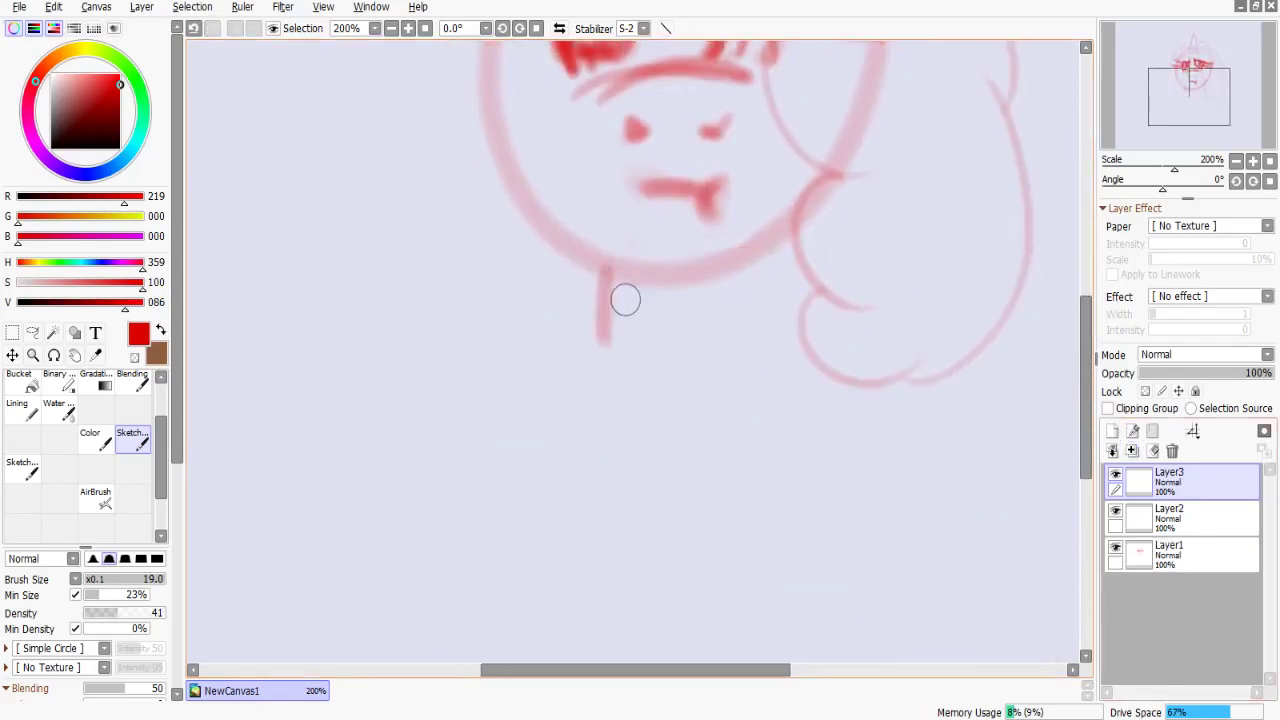
scroll(600, 337, "down", 3)
left_click_drag(716, 196, 716, 258)
scroll(600, 330, "down", 5)
left_click_drag(596, 368, 609, 391)
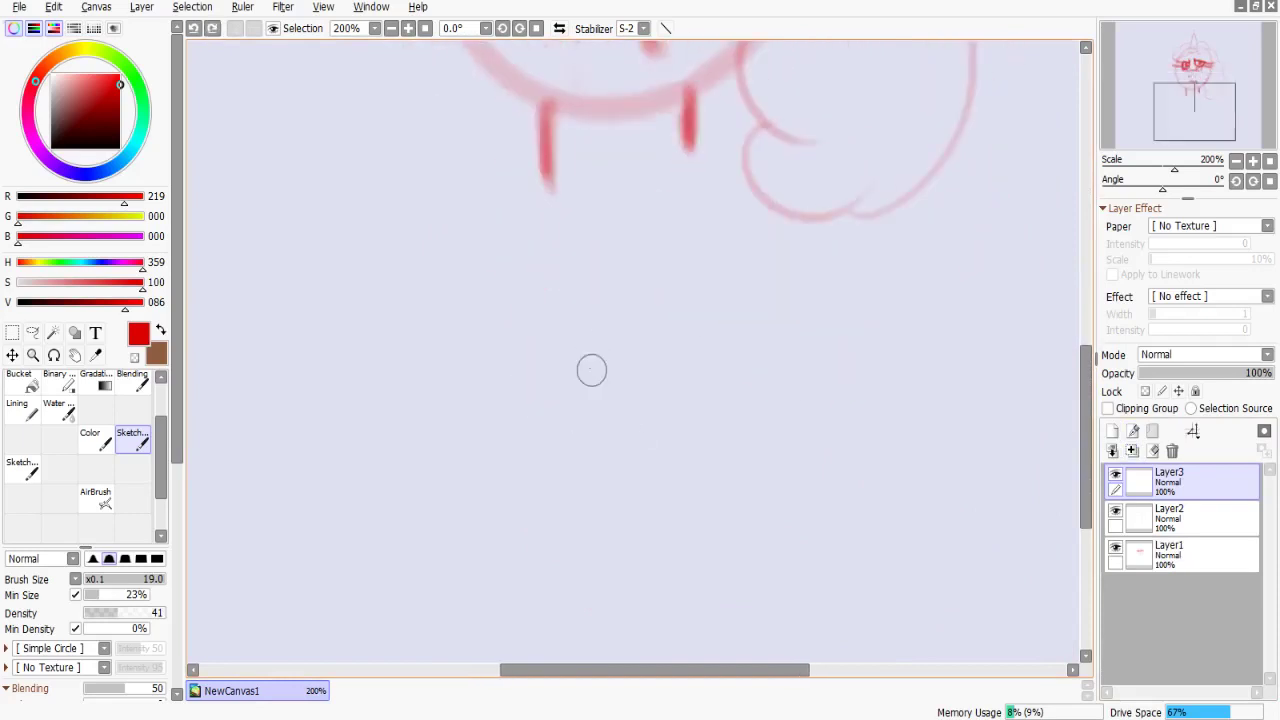
key("ctrl+z")
scroll(609, 391, "down", 5)
scroll(623, 330, "up", 1)
mouse_move(678, 298)
left_mouse_down()
mouse_move(623, 309)
mouse_move(617, 541)
left_mouse_up()
scroll(597, 351, "right", 2)
scroll(597, 351, "up", 1)
key("ctrl+z")
left_click_drag(588, 325, 598, 512)
left_click_drag(632, 322, 712, 538)
key("ctrl+z")
scroll(560, 490, "down", 3)
mouse_move(583, 251)
left_mouse_down()
mouse_move(600, 428)
mouse_move(520, 290)
left_mouse_up()
scroll(520, 290, "up", 3)
scroll(603, 411, "up", 2)
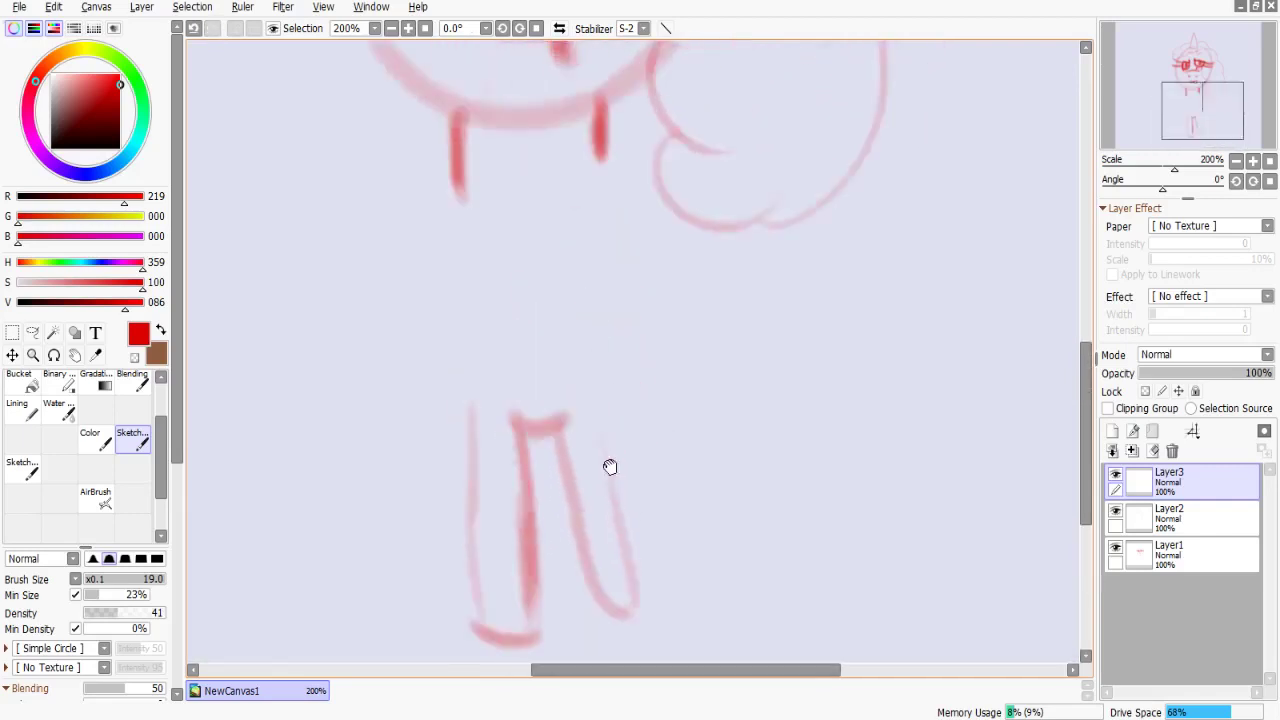
scroll(628, 557, "down", 3)
key("ctrl+z")
key("ctrl+z")
key("ctrl+z")
key("ctrl+z")
scroll(543, 249, "up", 3)
scroll(550, 366, "down", 2)
left_click_drag(543, 186, 457, 486)
left_click_drag(471, 251, 529, 549)
key("ctrl+z")
key("ctrl+z")
Sketch a rounded chest outline hanging below the neck on Layer3.
scroll(657, 229, "up", 3)
mouse_move(503, 221)
left_mouse_down()
mouse_move(560, 415)
mouse_move(683, 220)
left_mouse_up()
key("ctrl+z")
scroll(509, 151, "down", 2)
mouse_move(509, 151)
left_mouse_down()
mouse_move(439, 369)
mouse_move(472, 386)
mouse_move(409, 406)
left_mouse_up()
key("ctrl+z")
scroll(409, 406, "down", 2)
left_click_drag(400, 300, 480, 490)
left_click_drag(492, 494, 534, 203)
scroll(534, 203, "up", 2)
left_click_drag(661, 390, 480, 390)
key("ctrl+z")
key("ctrl+z")
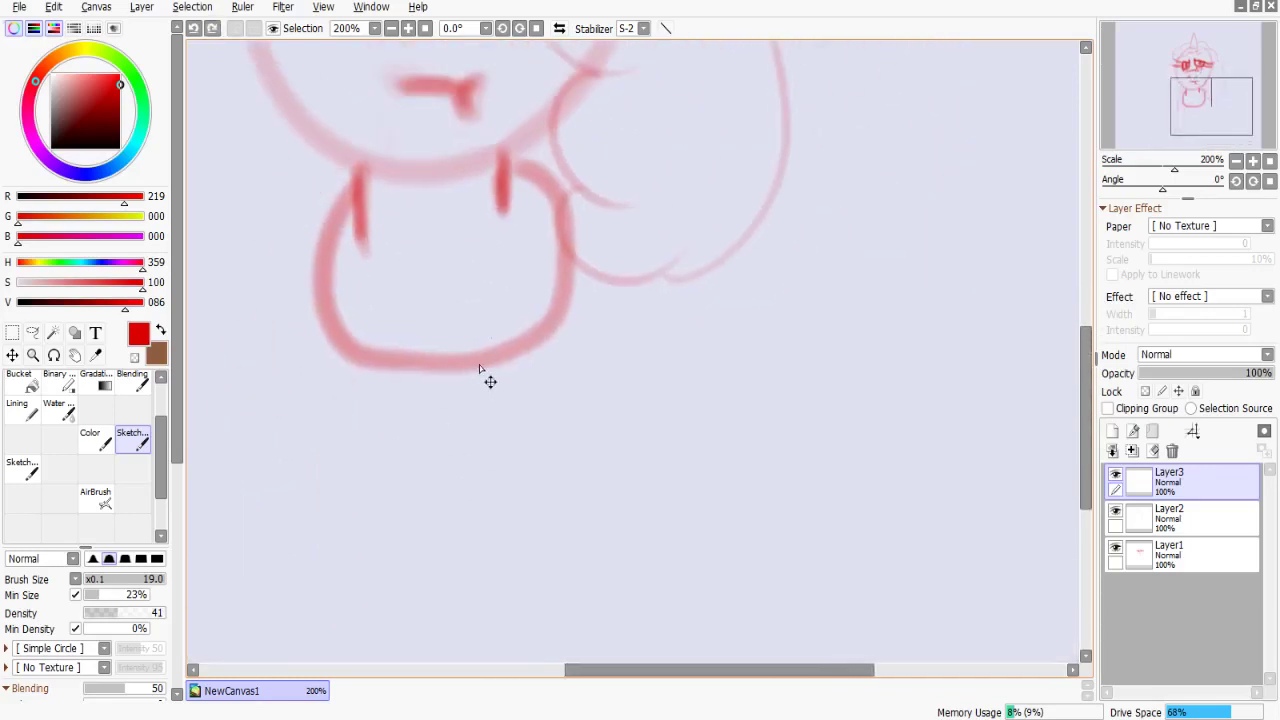
Sketch two straight front legs with flat hooves extending down from the chest.
scroll(491, 291, "down", 4)
scroll(545, 202, "down", 2)
mouse_move(571, 137)
left_mouse_down()
mouse_move(531, 467)
mouse_move(600, 411)
mouse_move(610, 460)
left_mouse_up()
scroll(634, 326, "left", 2)
scroll(600, 411, "right", 3)
mouse_move(416, 448)
left_mouse_down()
mouse_move(505, 460)
mouse_move(484, 546)
left_mouse_up()
scroll(500, 430, "right", 2)
scroll(551, 511, "down", 1)
scroll(530, 390, "up", 1)
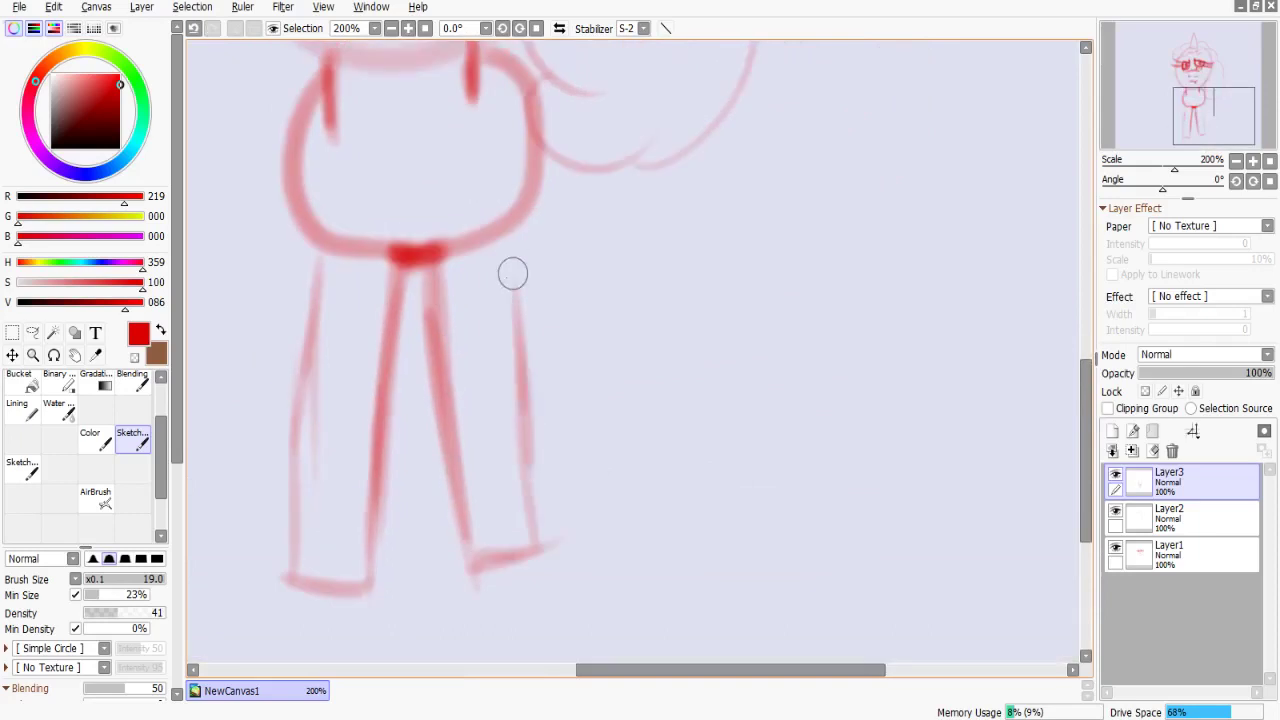
Sketch the curved body sides flanking the chest and reinforce the chest outline.
scroll(512, 278, "left", 3)
scroll(514, 286, "up", 4)
left_click_drag(516, 284, 485, 571)
scroll(485, 571, "down", 2)
scroll(485, 571, "right", 2)
left_click_drag(592, 185, 671, 460)
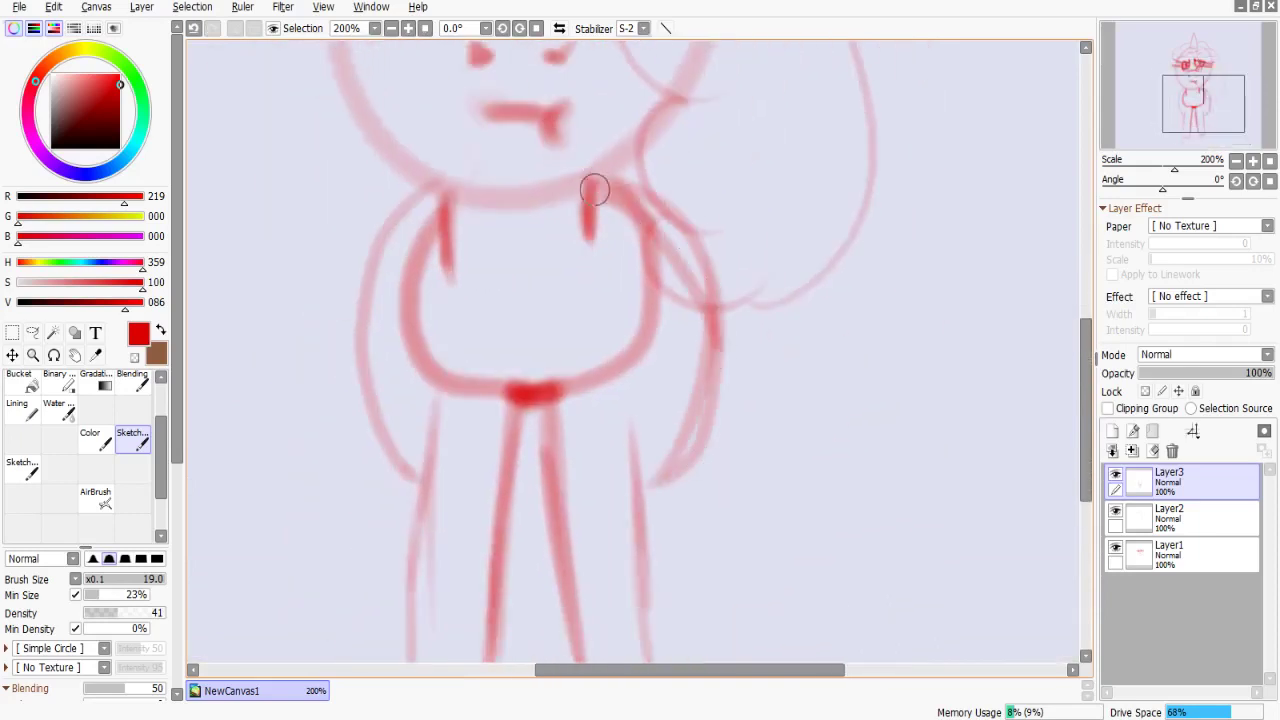
left_click_drag(597, 189, 650, 488)
mouse_move(637, 200)
left_mouse_down()
mouse_move(620, 375)
mouse_move(482, 386)
mouse_move(443, 249)
left_mouse_up()
Darken the outlines of both front legs.
scroll(557, 260, "down", 4)
scroll(557, 260, "left", 2)
left_click_drag(566, 152, 535, 470)
left_click_drag(644, 172, 605, 478)
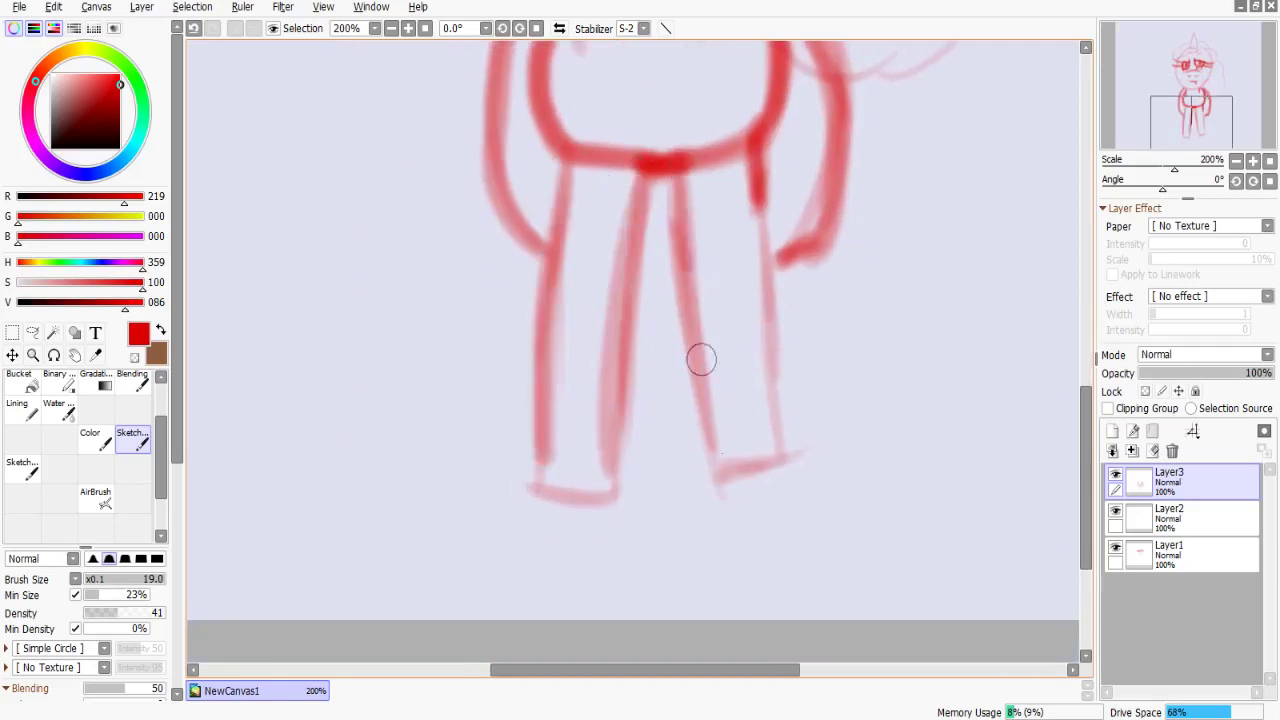
scroll(680, 206, "down", 1)
scroll(680, 206, "right", 3)
left_click_drag(668, 215, 700, 347)
left_click_drag(668, 220, 700, 345)
key("ctrl+z")
Sketch the hind legs showing behind the front legs and strengthen the left front leg and hoof.
left_click_drag(650, 240, 646, 403)
mouse_move(546, 289)
left_mouse_down()
mouse_move(617, 420)
mouse_move(674, 388)
mouse_move(580, 454)
left_mouse_up()
left_click_drag(462, 358, 443, 514)
mouse_move(765, 457)
left_mouse_down()
mouse_move(651, 500)
mouse_move(606, 612)
left_mouse_up()
mouse_move(581, 281)
left_mouse_down()
mouse_move(634, 497)
mouse_move(626, 234)
left_mouse_up()
scroll(626, 300, "down", 3)
left_click_drag(545, 480, 510, 592)
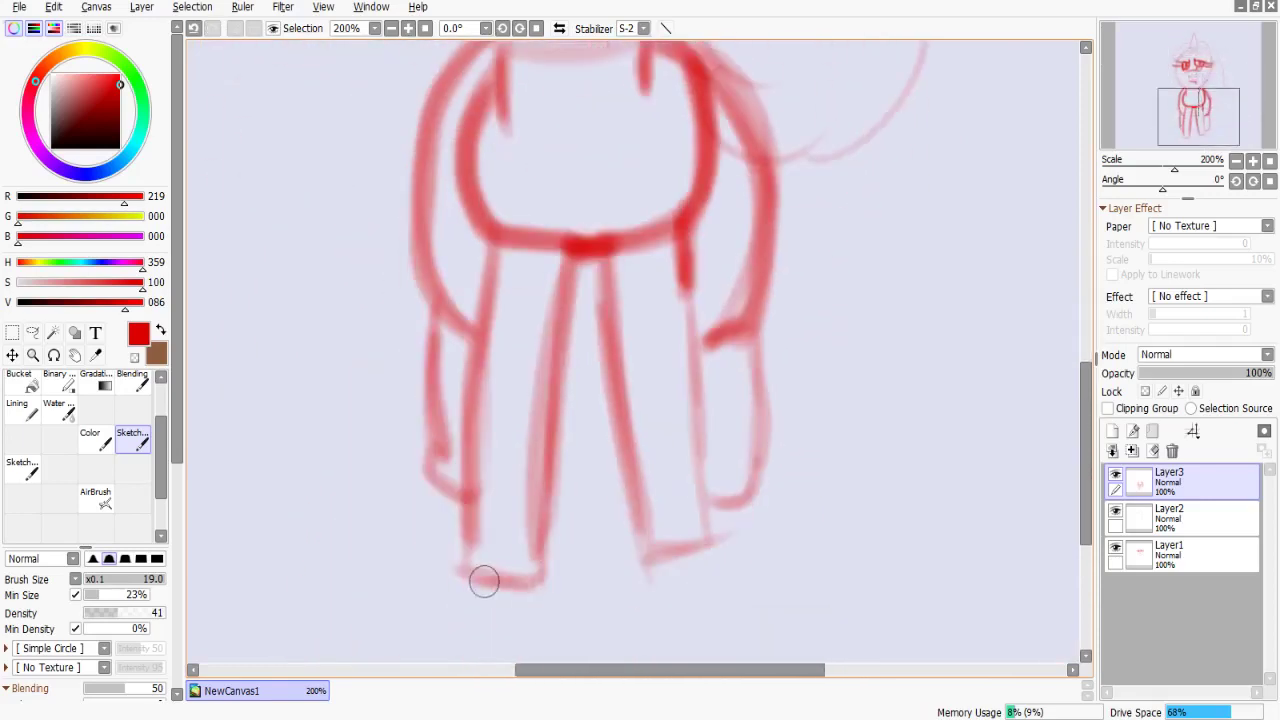
left_click_drag(476, 388, 480, 595)
scroll(626, 457, "up", 3)
left_click_drag(626, 457, 651, 357)
Transform Layer1 and Layer2 together, scaling the head and mane down and positioning them over the body.
left_click(1152, 565)
left_click(1160, 520)
key("ctrl+t")
scroll(934, 206, "down", 3)
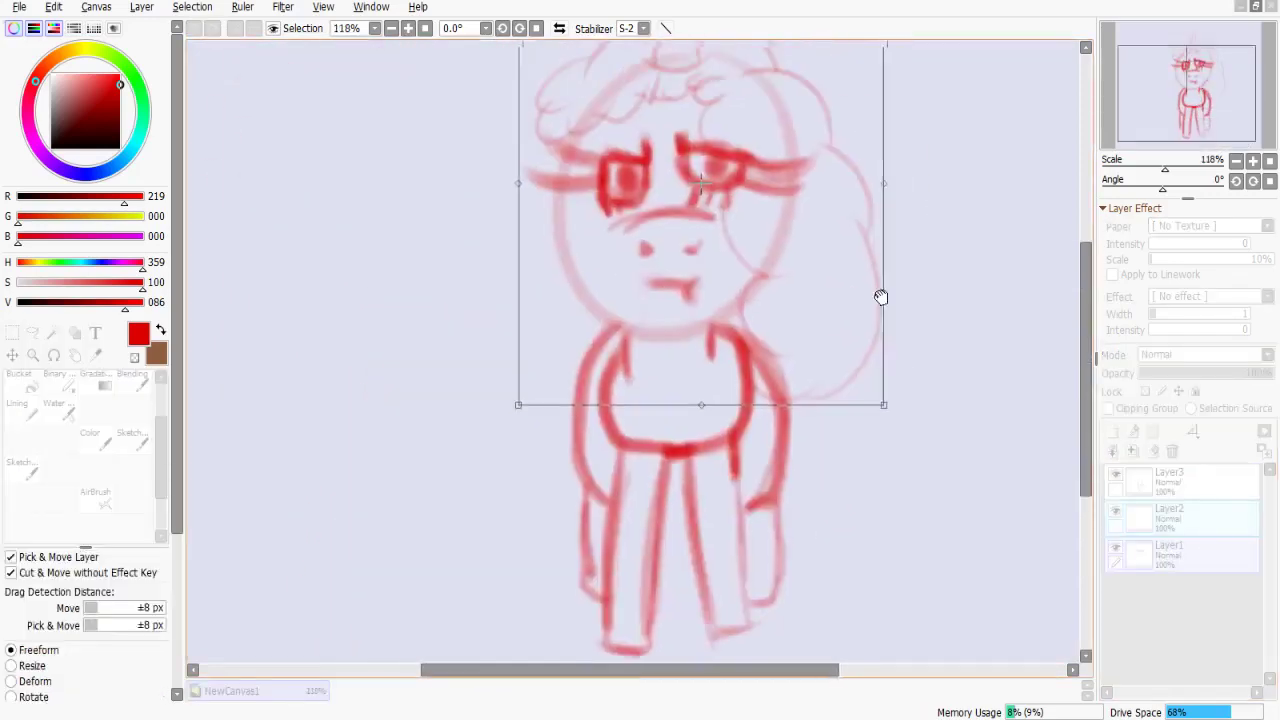
left_click_drag(709, 317, 737, 314)
scroll(674, 306, "up", 5)
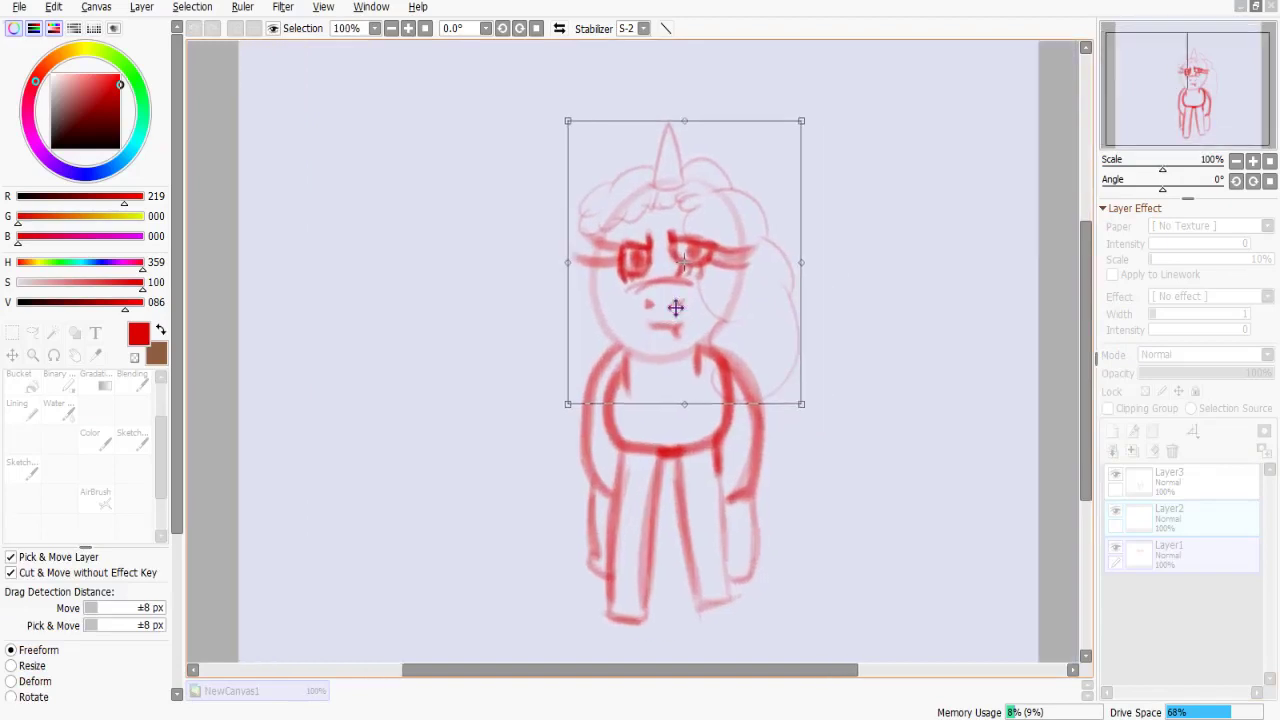
key("Return")
Create a layer folder named sketch, put the three sketch layers in it and collapse it.
left_click(1125, 478)
left_click(1152, 430)
double_click(1170, 476)
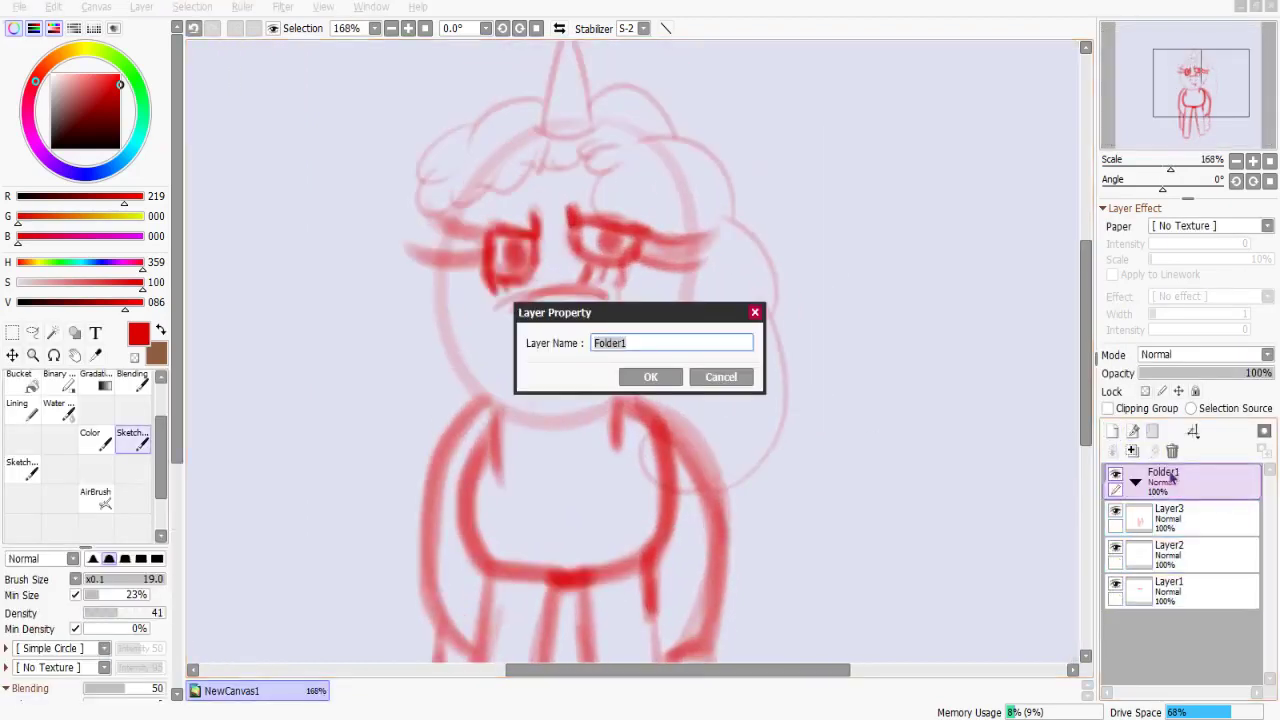
key("Return")
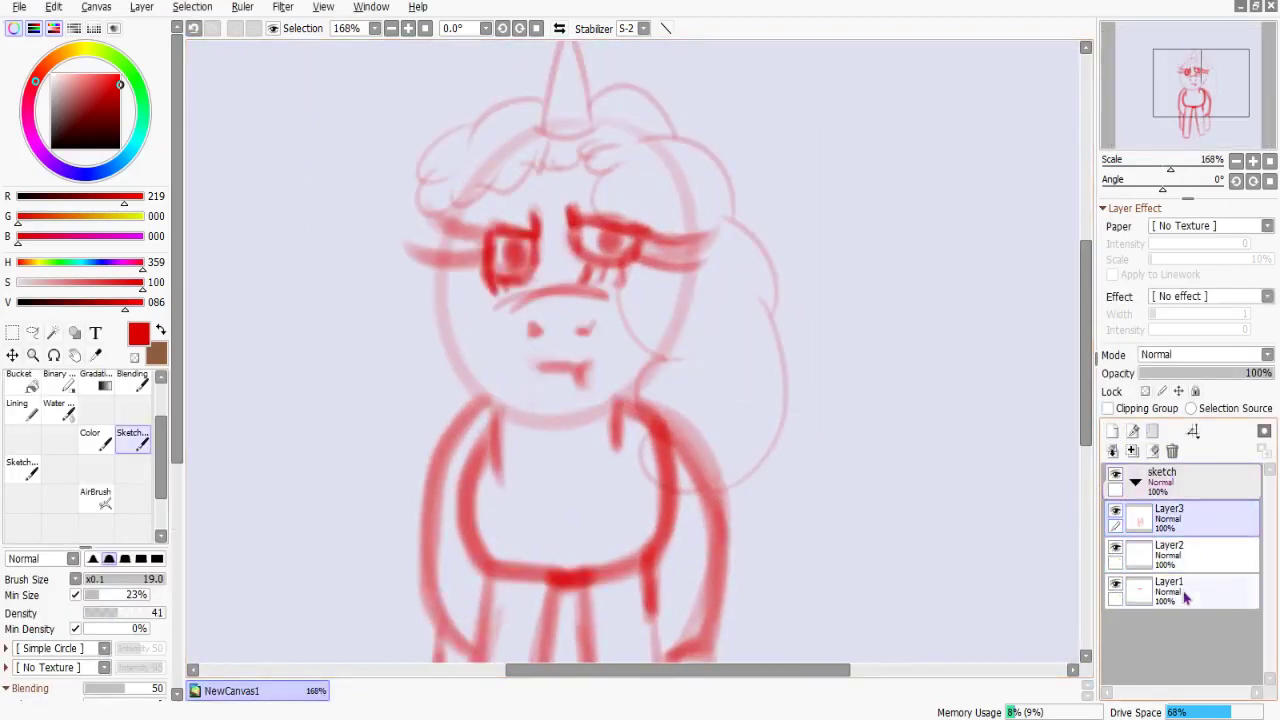
left_click(1135, 481)
Create a layer folder named line, add a new layer inside it and choose the Lining brush.
left_click(1152, 430)
double_click(1167, 478)
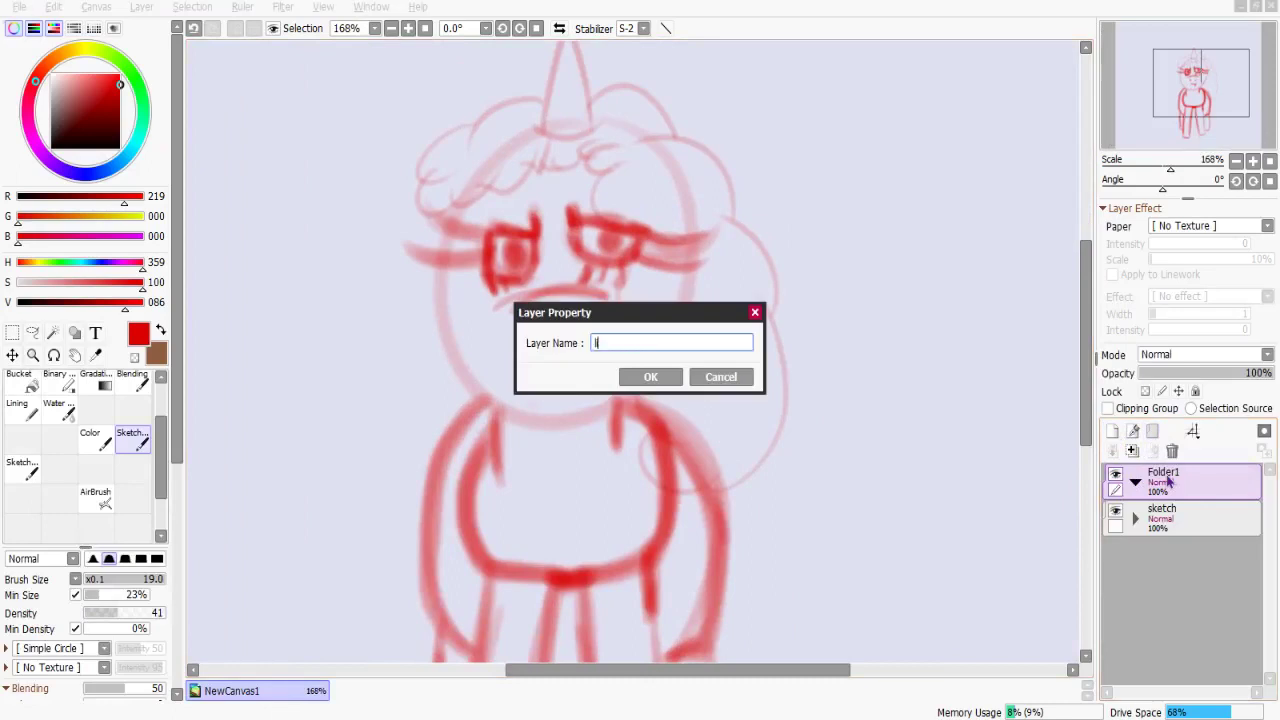
key("Return")
left_click(1112, 430)
left_click(20, 410)
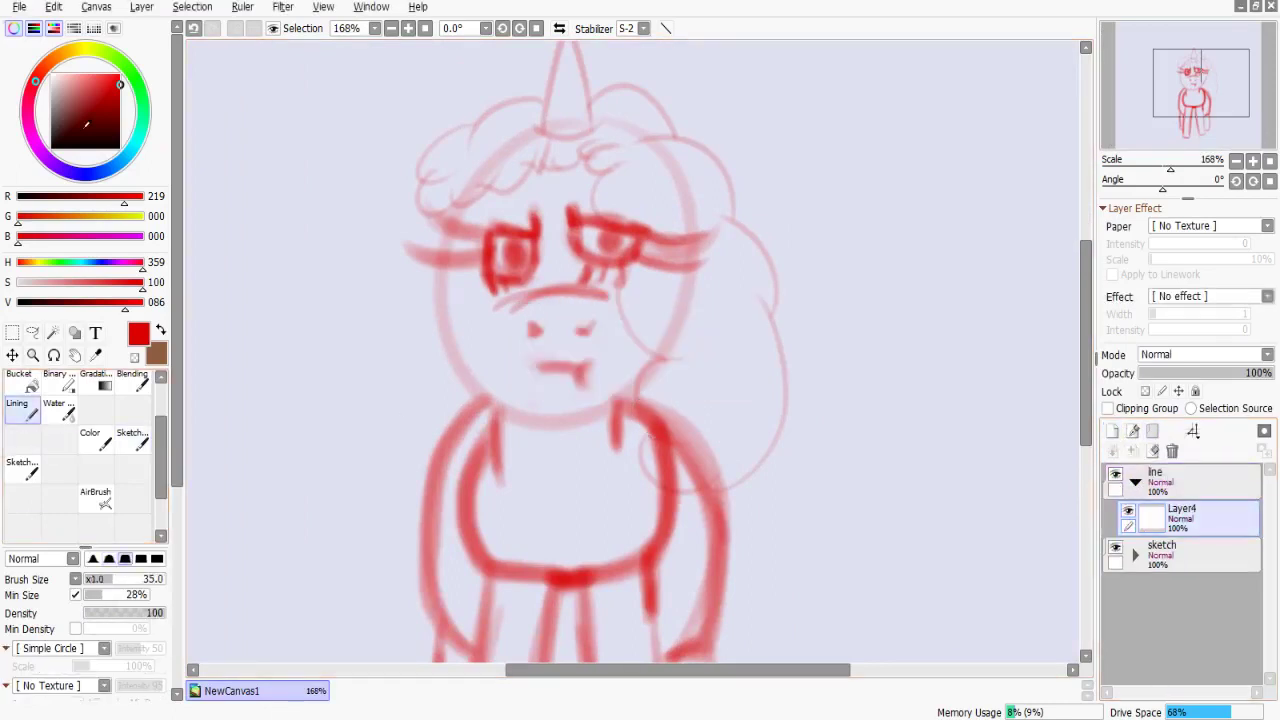
Set the drawing colour to black, the brush size to 8 and the stabilizer to S-4, trying a few mane strokes.
left_click(119, 148)
scroll(603, 290, "up", 1)
left_click_drag(300, 258, 386, 530)
key("ctrl+z")
left_click_drag(312, 300, 326, 371)
key("ctrl+z")
left_click_drag(520, 360, 470, 425)
left_click_drag(572, 195, 566, 290)
key("ctrl+z")
left_click(643, 28)
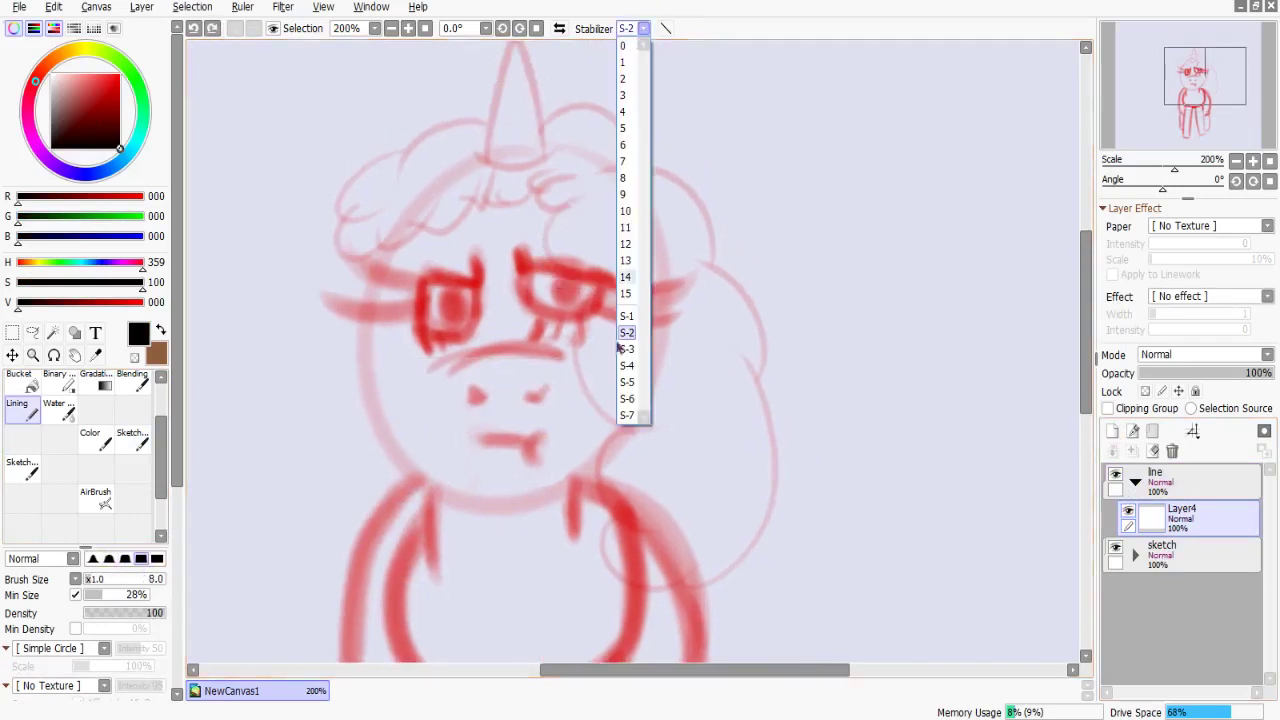
left_click(627, 365)
Ink the large curls of the mane hanging on the right side of the head, following the red sketch.
mouse_move(598, 180)
left_mouse_down()
mouse_move(515, 458)
mouse_move(622, 287)
mouse_move(660, 428)
mouse_move(670, 375)
left_mouse_up()
key("ctrl+z")
key("ctrl+z")
left_click_drag(600, 220, 684, 375)
mouse_move(684, 375)
left_mouse_down()
mouse_move(660, 243)
mouse_move(713, 345)
left_mouse_up()
mouse_move(637, 385)
left_mouse_down()
mouse_move(612, 280)
mouse_move(626, 383)
left_mouse_up()
mouse_move(690, 158)
left_mouse_down()
mouse_move(703, 175)
mouse_move(615, 405)
left_mouse_up()
left_click_drag(690, 210, 700, 640)
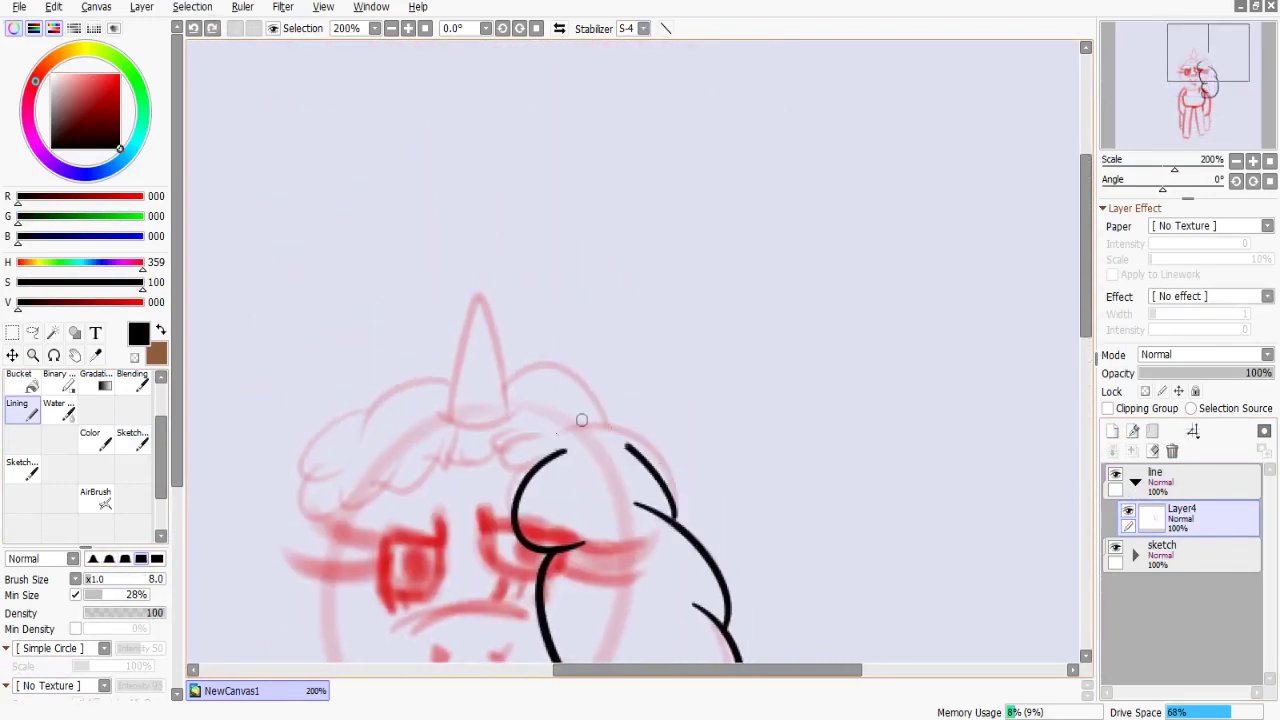
Ink the curls at the top of the mane beside the horn and undo the last five strokes.
left_click_drag(581, 420, 717, 334)
left_click_drag(680, 332, 766, 366)
left_click_drag(640, 330, 655, 430)
left_click_drag(604, 446, 692, 426)
scroll(605, 360, "up", 6)
left_click_drag(605, 360, 595, 480)
mouse_move(600, 198)
left_mouse_down()
mouse_move(560, 228)
mouse_move(475, 543)
mouse_move(670, 527)
left_mouse_up()
key("ctrl+z")
key("ctrl+z")
key("ctrl+z")
key("ctrl+z")
key("ctrl+z")
Ink the horn with its sides, curved base line and curved rings across it.
mouse_move(557, 216)
left_mouse_down()
mouse_move(672, 530)
mouse_move(470, 535)
mouse_move(522, 392)
left_mouse_up()
mouse_move(488, 368)
left_mouse_down()
mouse_move(514, 406)
mouse_move(740, 390)
left_mouse_up()
left_click_drag(674, 388, 671, 488)
left_click_drag(568, 315, 650, 302)
key("ctrl+z")
mouse_move(583, 340)
left_mouse_down()
mouse_move(535, 380)
mouse_move(676, 364)
left_mouse_up()
left_click_drag(514, 470, 718, 456)
key("ctrl+z")
left_click_drag(512, 468, 708, 452)
Ink the left mane curls and the small scalloped curls of the fringe across the forehead.
mouse_move(566, 228)
left_mouse_down()
mouse_move(623, 171)
mouse_move(800, 110)
mouse_move(557, 271)
left_mouse_up()
left_click_drag(624, 198, 756, 136)
left_click_drag(557, 271, 840, 200)
left_click_drag(585, 228, 714, 171)
left_click_drag(543, 306, 680, 340)
mouse_move(807, 117)
left_mouse_down()
mouse_move(744, 270)
mouse_move(643, 263)
mouse_move(531, 280)
left_mouse_up()
left_click_drag(458, 364, 636, 224)
mouse_move(627, 250)
left_mouse_down()
mouse_move(610, 160)
mouse_move(775, 185)
left_mouse_up()
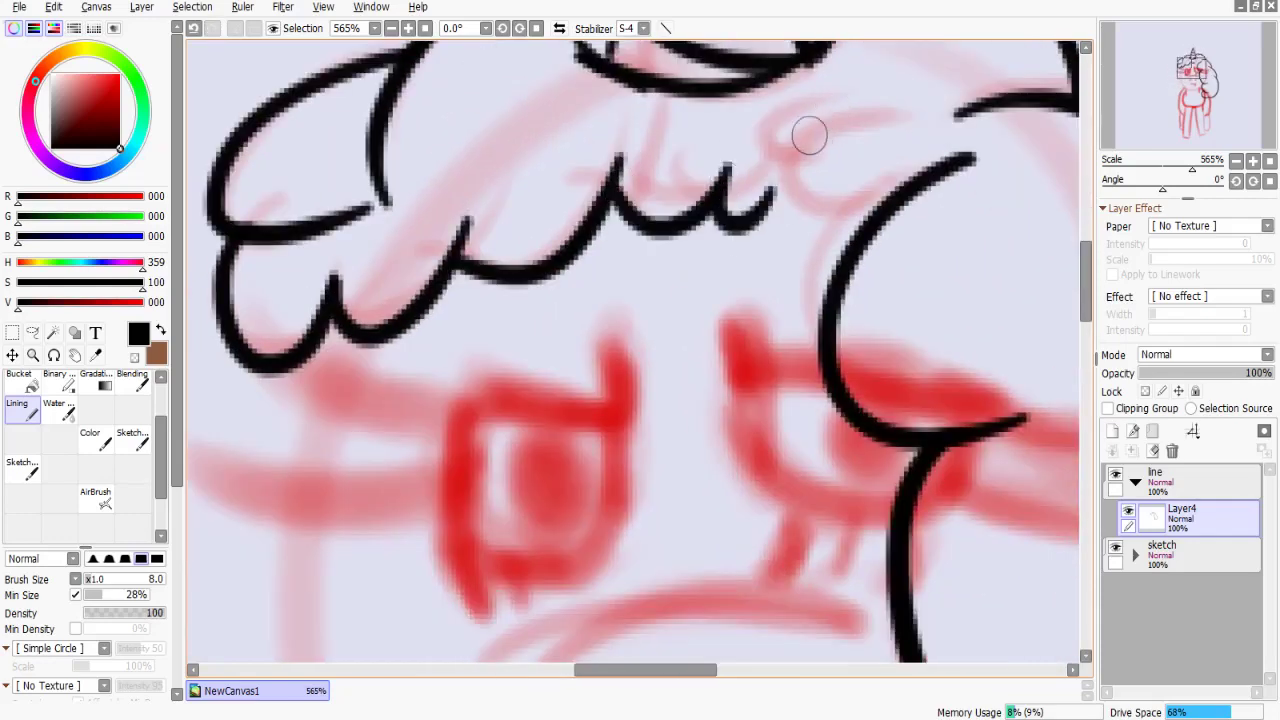
left_click_drag(751, 489, 651, 260)
Add a new layer in the line folder and ink the right eye's outline with upper and lower lashes.
left_click(1112, 430)
mouse_move(624, 128)
left_mouse_down()
mouse_move(583, 200)
mouse_move(943, 260)
mouse_move(671, 237)
mouse_move(800, 290)
left_mouse_up()
mouse_move(420, 380)
left_mouse_down()
mouse_move(608, 212)
mouse_move(595, 330)
left_mouse_up()
mouse_move(634, 429)
left_mouse_down()
mouse_move(680, 430)
mouse_move(870, 490)
left_mouse_up()
mouse_move(640, 185)
left_mouse_down()
mouse_move(663, 263)
mouse_move(330, 215)
left_mouse_up()
key("ctrl+z")
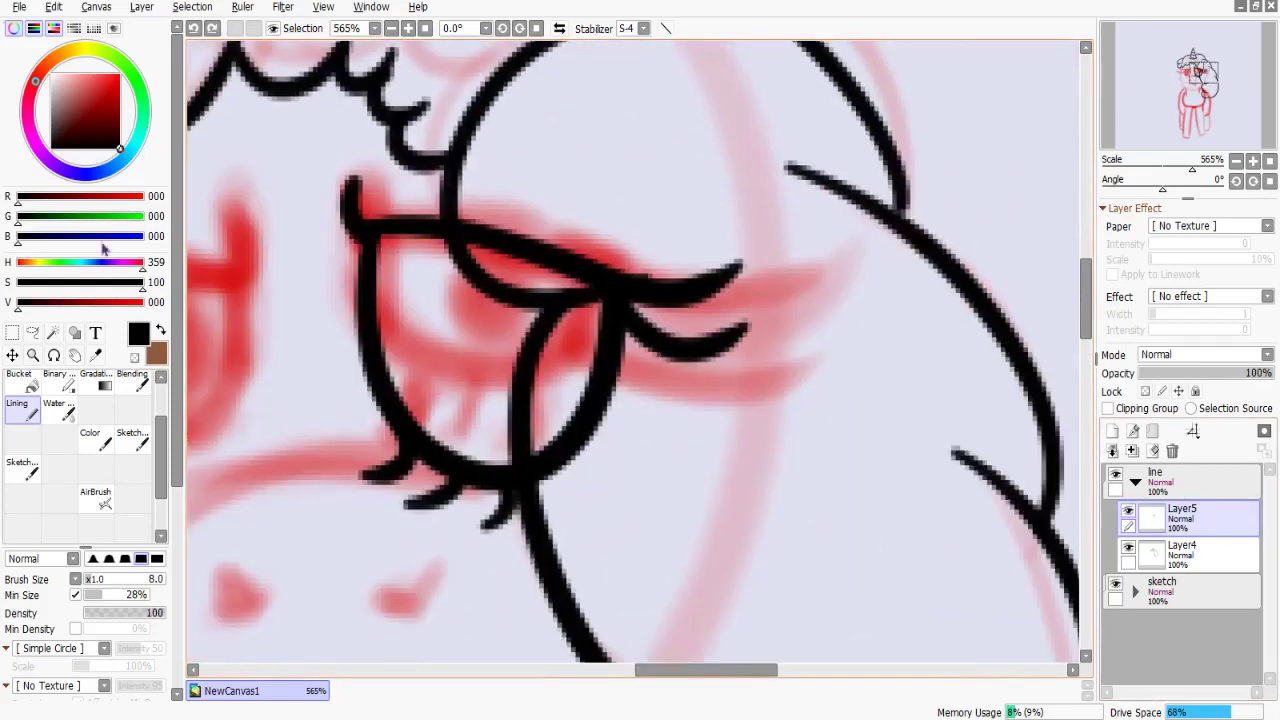
Copy the inked right eye, paste it, flip it horizontally and position it over the sketched left eye.
key("a")
mouse_move(271, 129)
left_mouse_down()
mouse_move(800, 514)
mouse_move(300, 120)
left_mouse_up()
key("ctrl+c")
key("ctrl+v")
key("ctrl+t")
left_click_drag(678, 189, 277, 173)
key("ctrl+t")
mouse_move(423, 224)
left_mouse_down()
mouse_move(423, 334)
mouse_move(430, 300)
mouse_move(544, 278)
left_mouse_up()
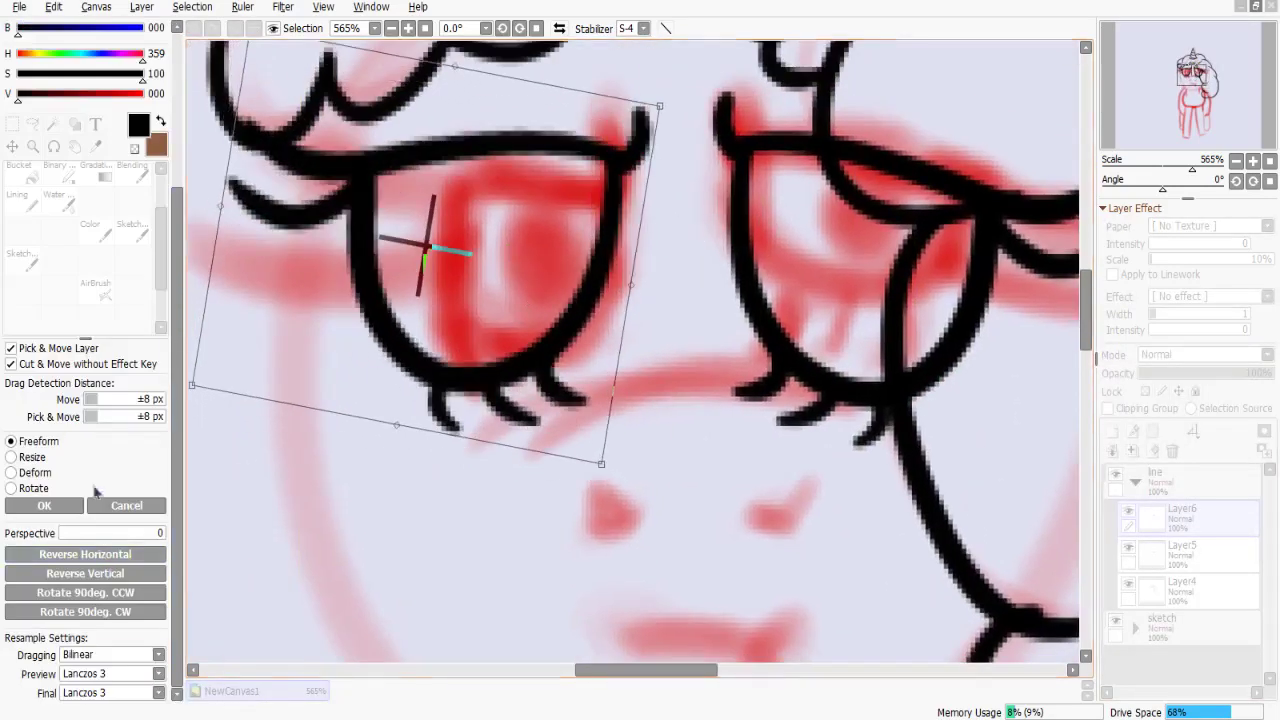
key("Return")
Ink a curved iris line inside each eye and check Layer5 by hiding and showing it.
left_click_drag(505, 194, 476, 214)
left_click_drag(641, 246, 471, 271)
left_click_drag(718, 242, 658, 345)
left_click(1190, 515)
left_click(1128, 548)
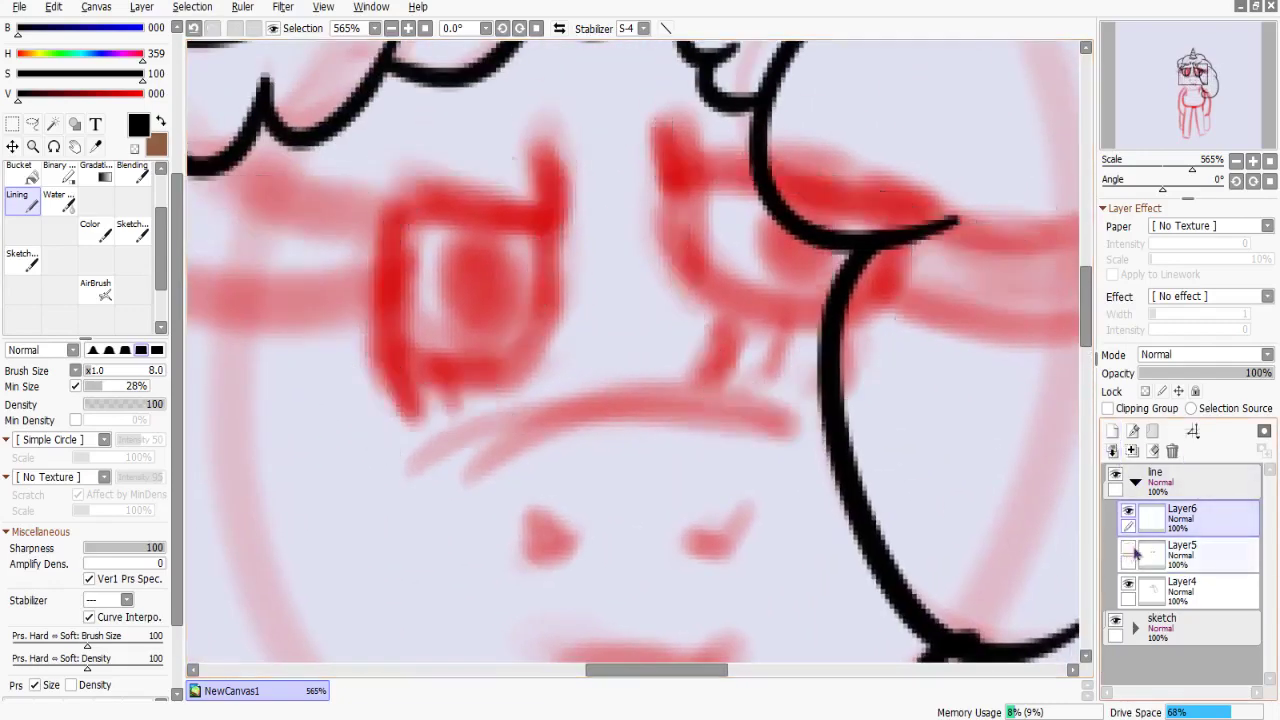
left_click(1128, 548)
Select Layer5 and thicken the lower lashes under both eyes and the left eye's outer lashes.
left_click(1185, 552)
key("ctrl+z")
mouse_move(680, 430)
left_mouse_down()
mouse_move(650, 458)
mouse_move(700, 468)
mouse_move(689, 381)
left_mouse_up()
mouse_move(665, 430)
left_mouse_down()
mouse_move(757, 437)
mouse_move(770, 455)
left_mouse_up()
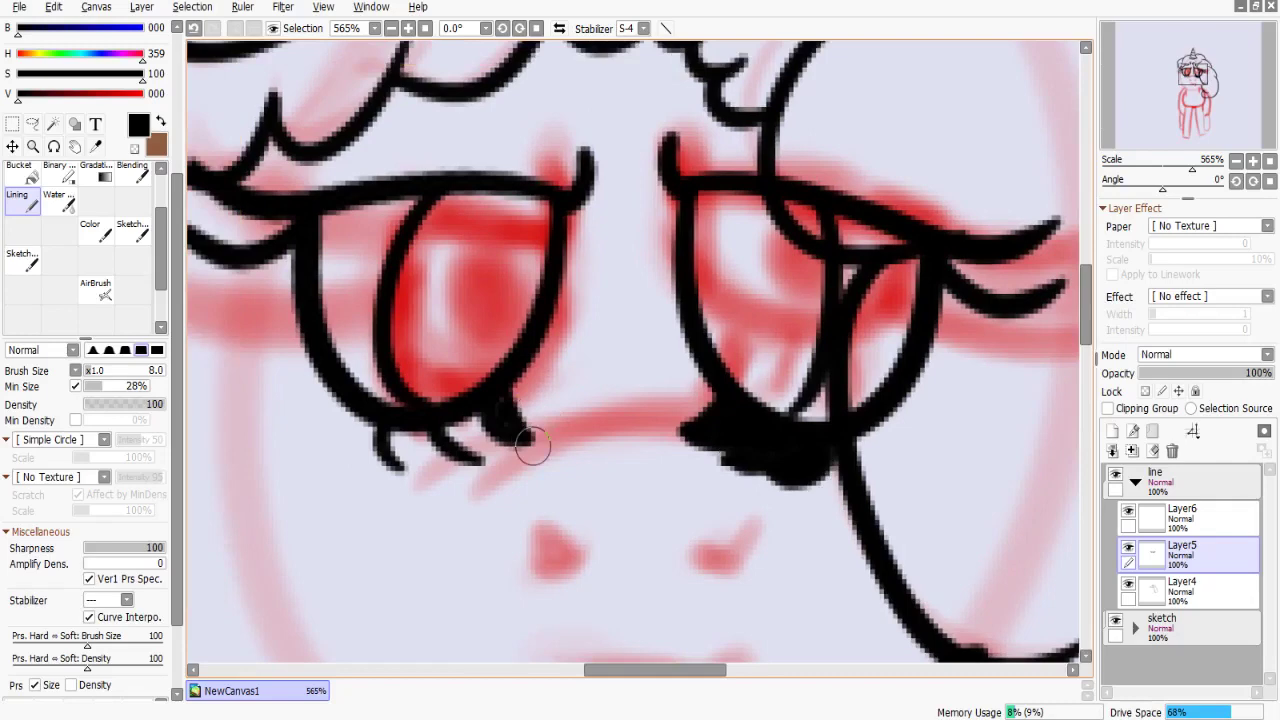
mouse_move(533, 447)
left_mouse_down()
mouse_move(457, 251)
mouse_move(553, 362)
mouse_move(639, 395)
mouse_move(431, 234)
left_mouse_up()
Ink the nose bridge curve, two nostrils and the mouth with its corner mark on Layer6.
scroll(571, 271, "down", 5)
key("Up")
left_click_drag(505, 218, 686, 214)
left_click_drag(520, 251, 552, 280)
left_click_drag(707, 245, 700, 270)
mouse_move(518, 405)
left_mouse_down()
mouse_move(566, 280)
mouse_move(760, 270)
left_mouse_up()
key("ctrl+z")
mouse_move(527, 300)
left_mouse_down()
mouse_move(750, 315)
mouse_move(680, 297)
mouse_move(748, 283)
mouse_move(768, 258)
left_mouse_up()
key("ctrl+z")
scroll(765, 262, "up", 6)
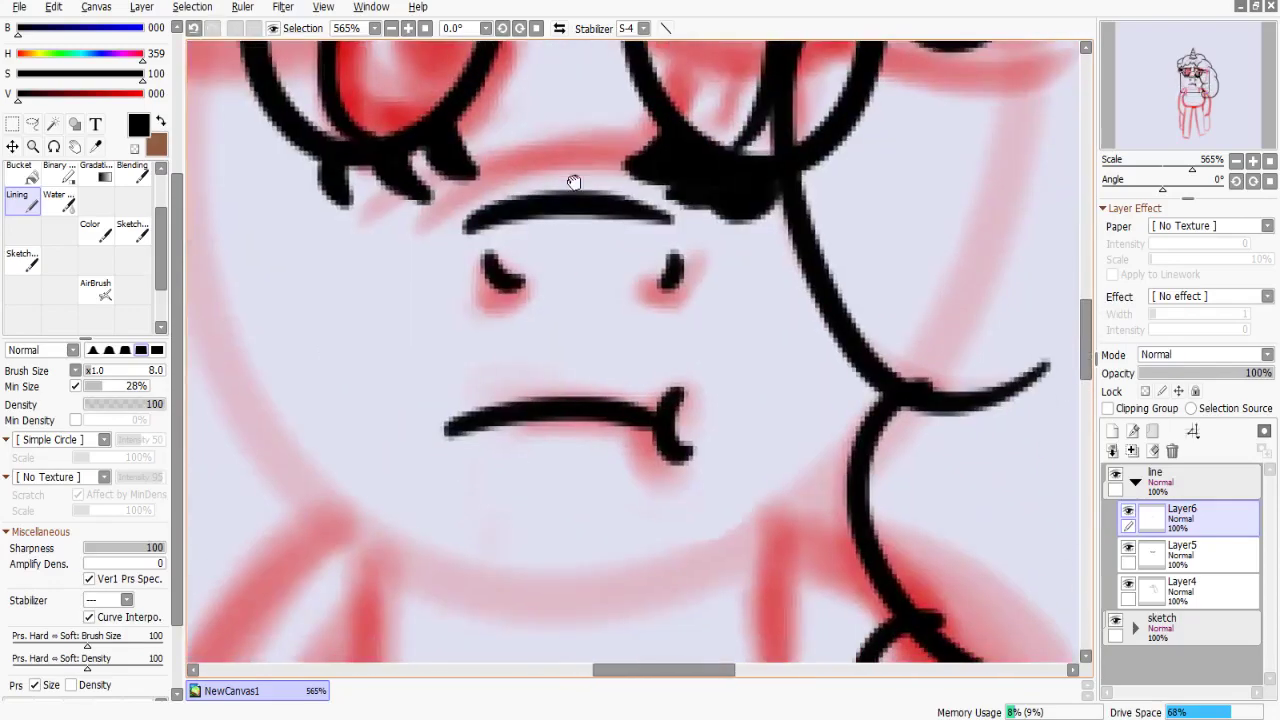
Transform the eyes on Layer5, shifting them slightly up from the nose, and apply the transformation.
key("Down")
key("ctrl+t")
key("Return")
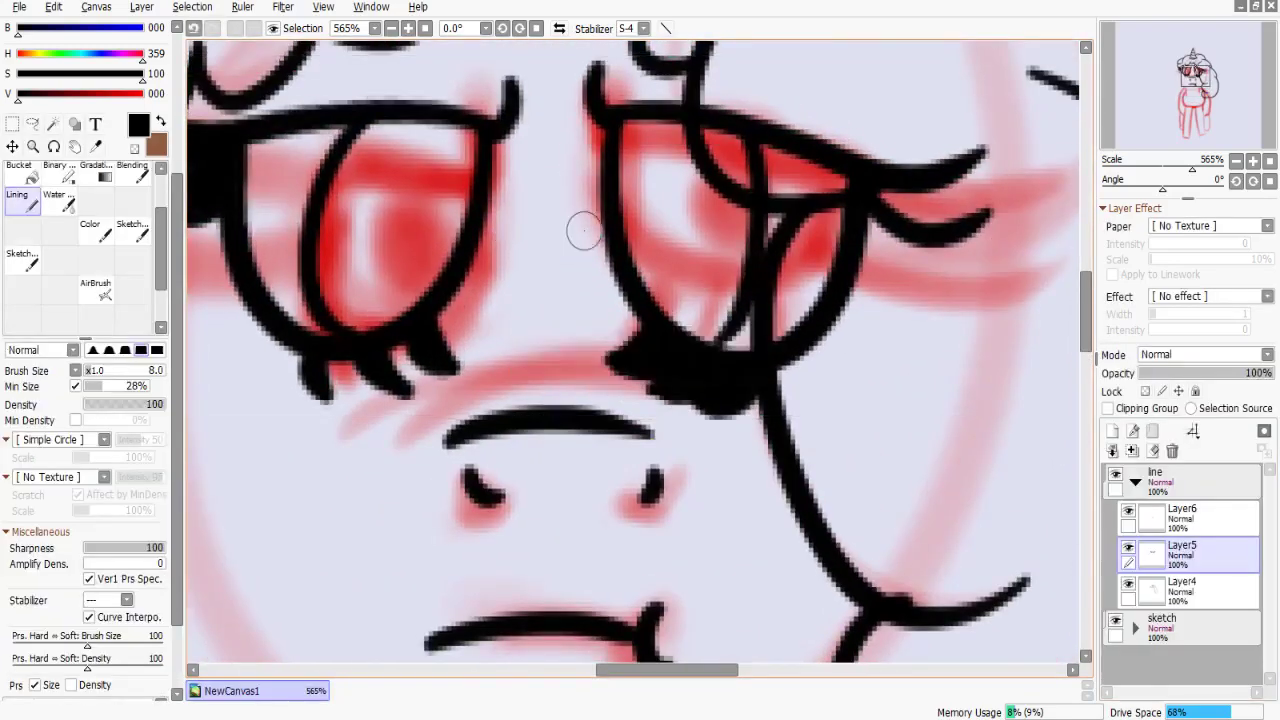
scroll(586, 229, "down", 6)
key("ctrl+t")
key("Return")
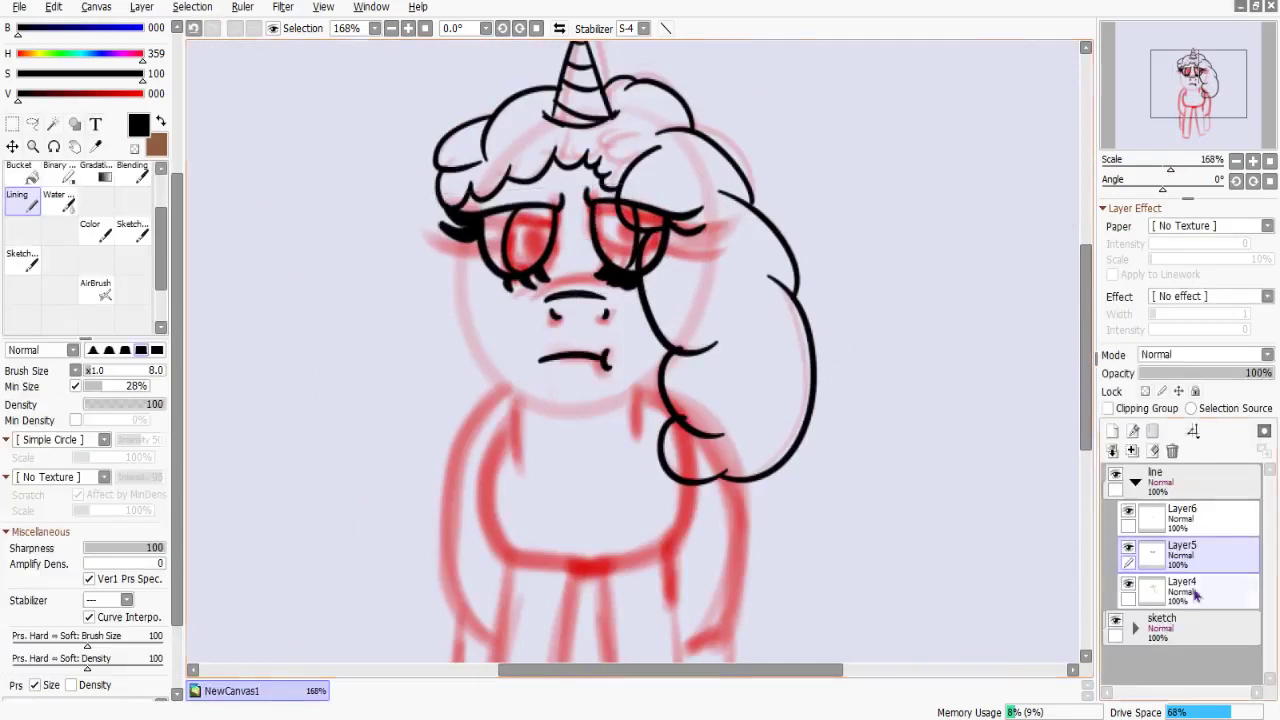
Erase the mane line crossing the inside of the right eye on Layer4, using the transparent colour.
key("Down")
scroll(757, 286, "up", 3)
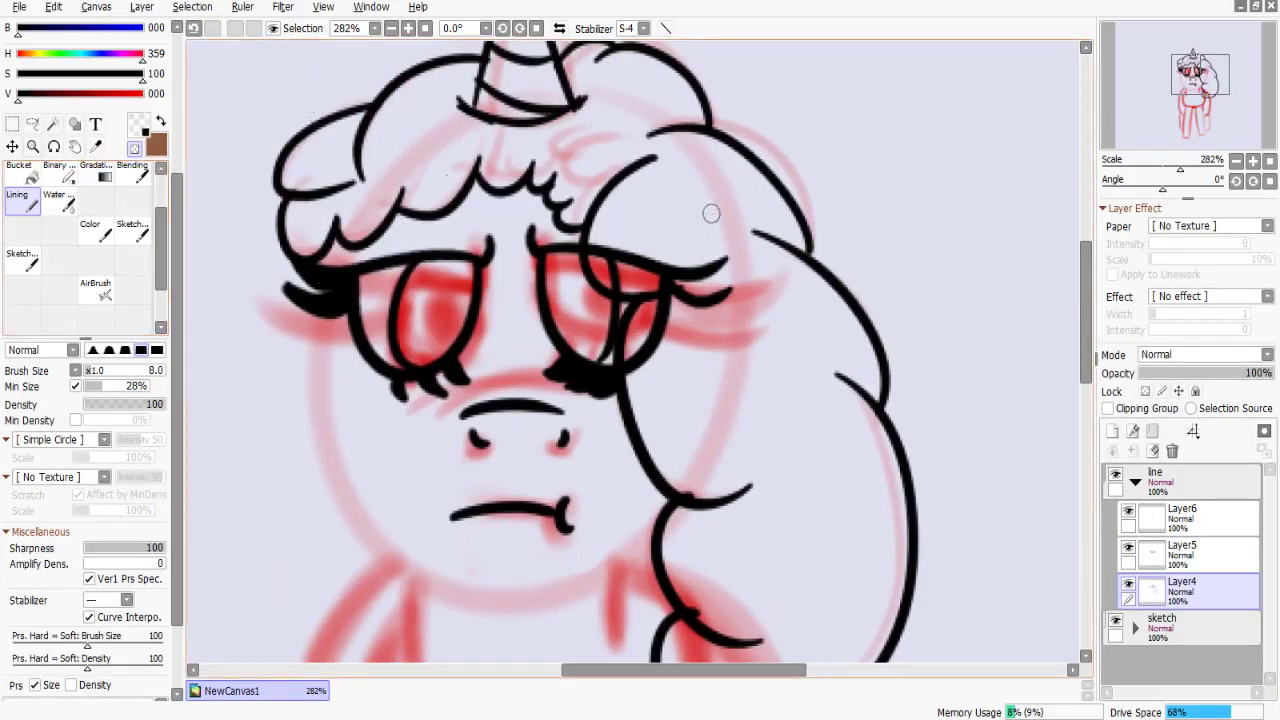
scroll(710, 213, "up", 4)
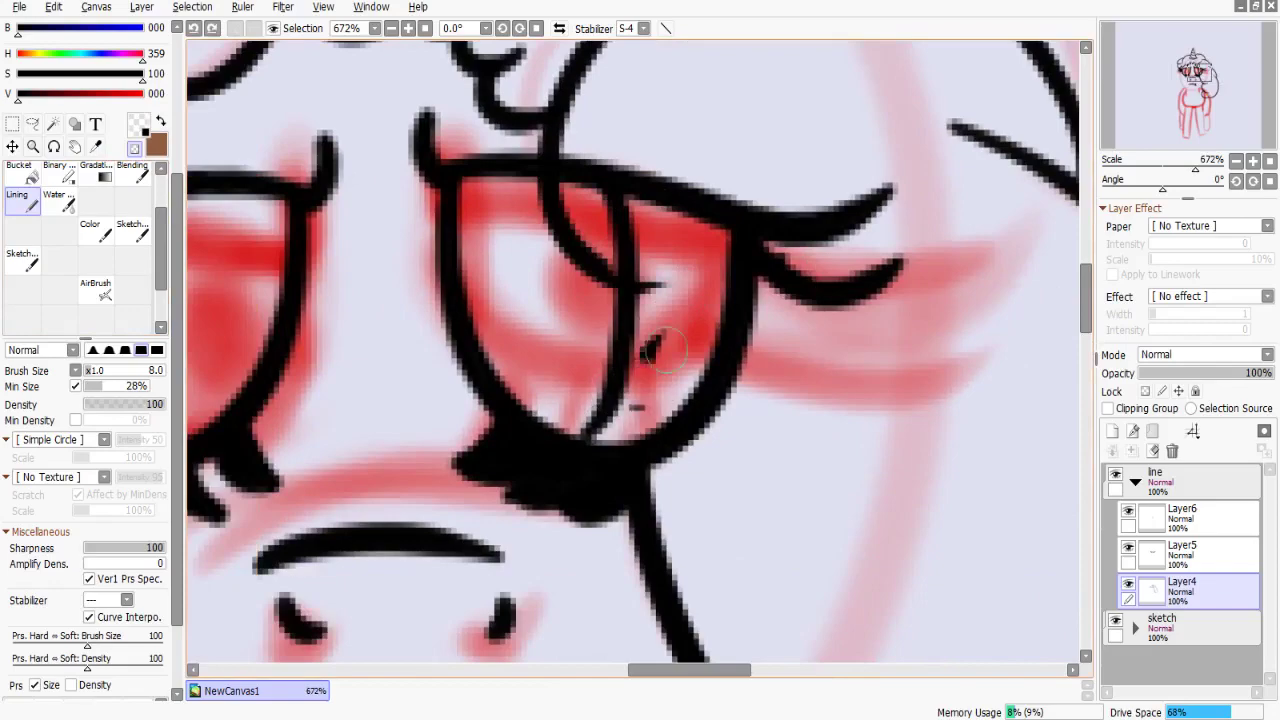
scroll(651, 423, "down", 9)
scroll(651, 423, "up", 6)
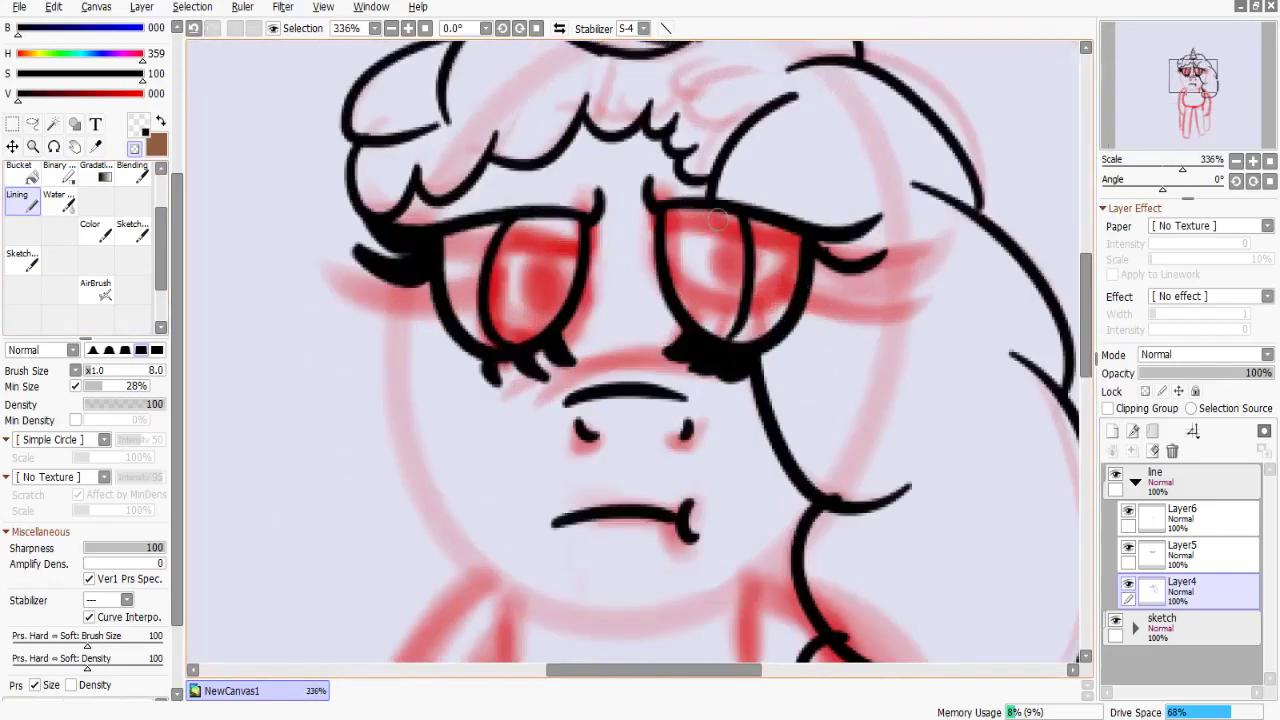
Erase the overshooting line ends where the mane curls meet on Layer4.
left_click_drag(650, 430, 646, 145)
scroll(750, 245, "up", 4)
scroll(766, 238, "down", 5)
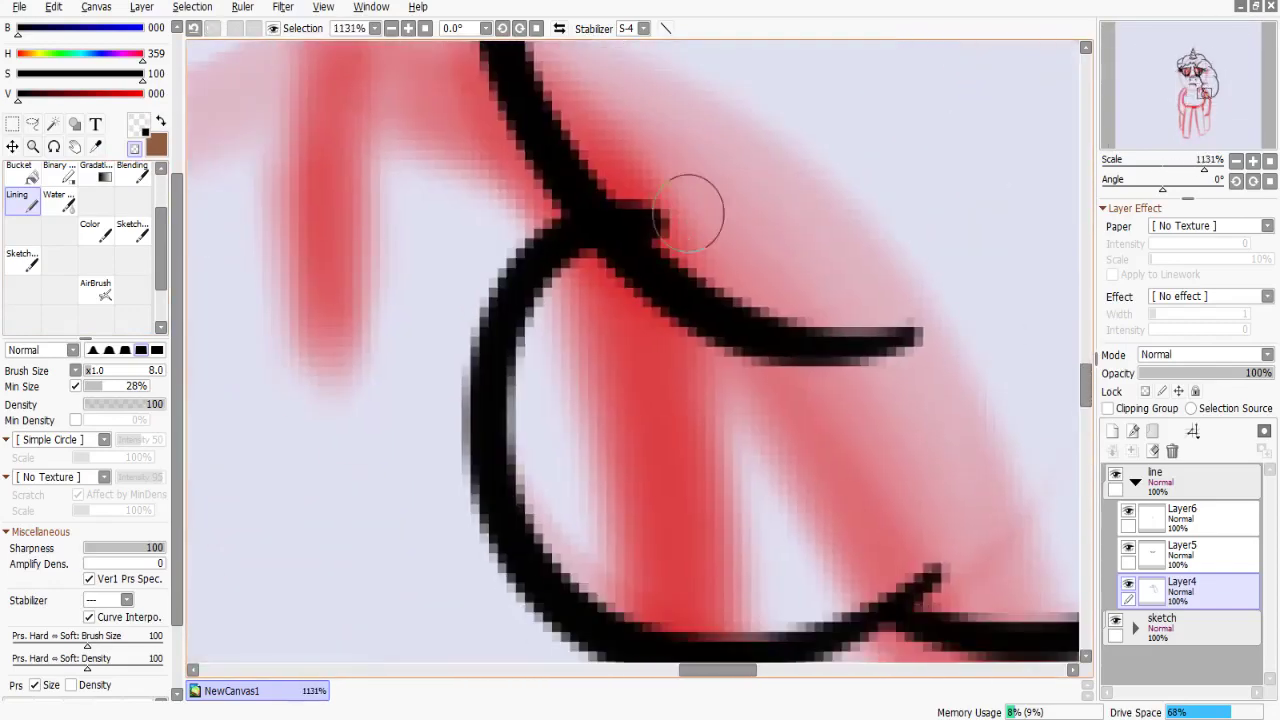
scroll(561, 297, "up", 4)
scroll(561, 297, "up", 3)
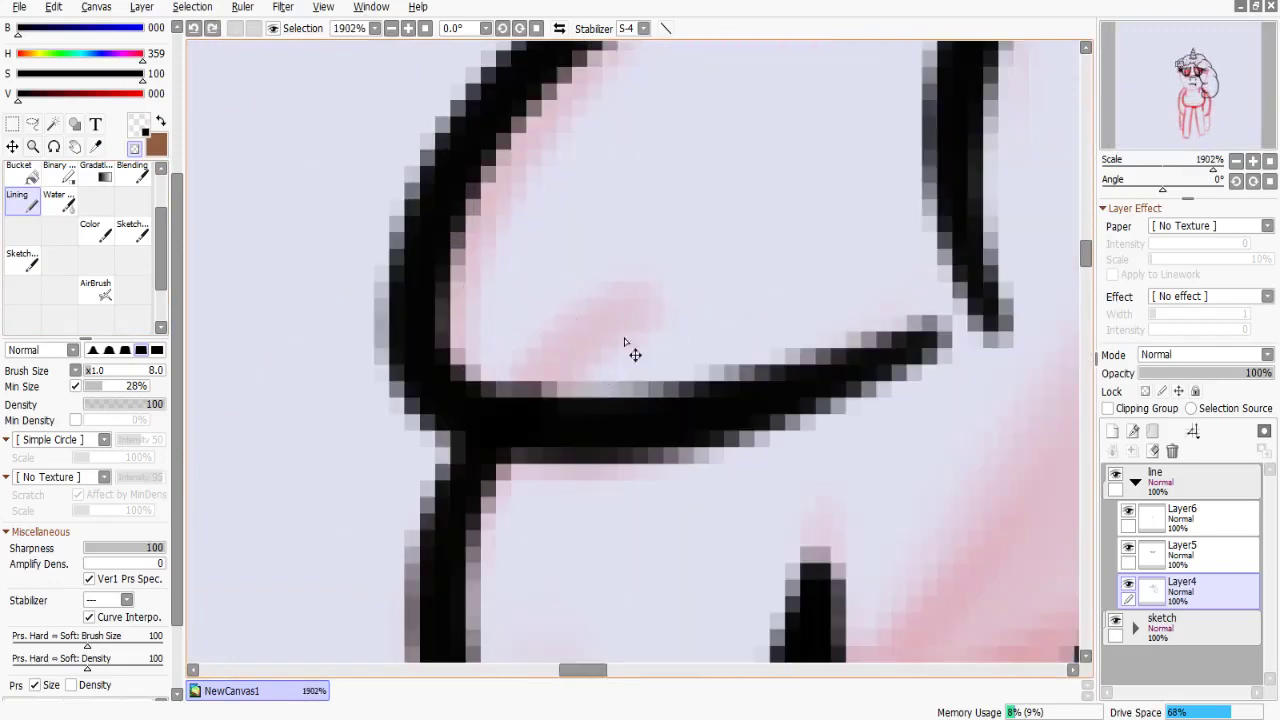
left_click_drag(572, 370, 368, 363)
scroll(684, 246, "down", 3)
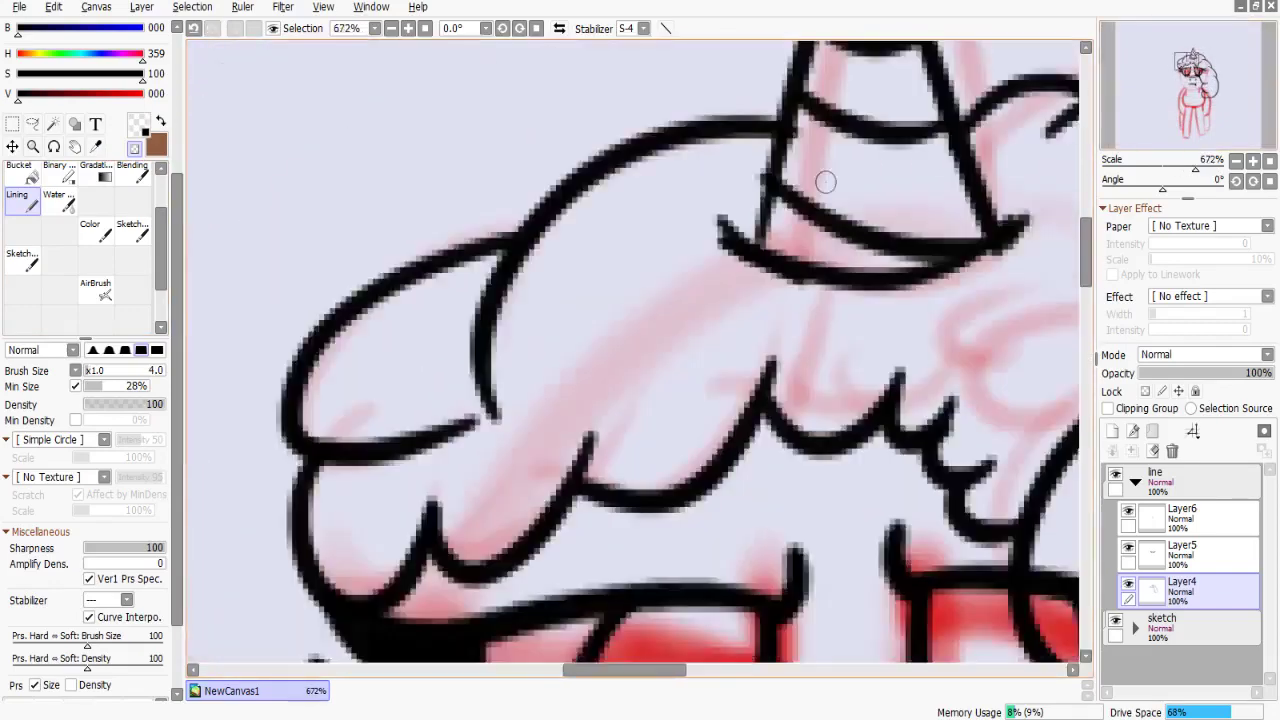
Clean up the stray line ends around the horn's base with the transparent brush at size 4.
left_click_drag(644, 166, 296, 280)
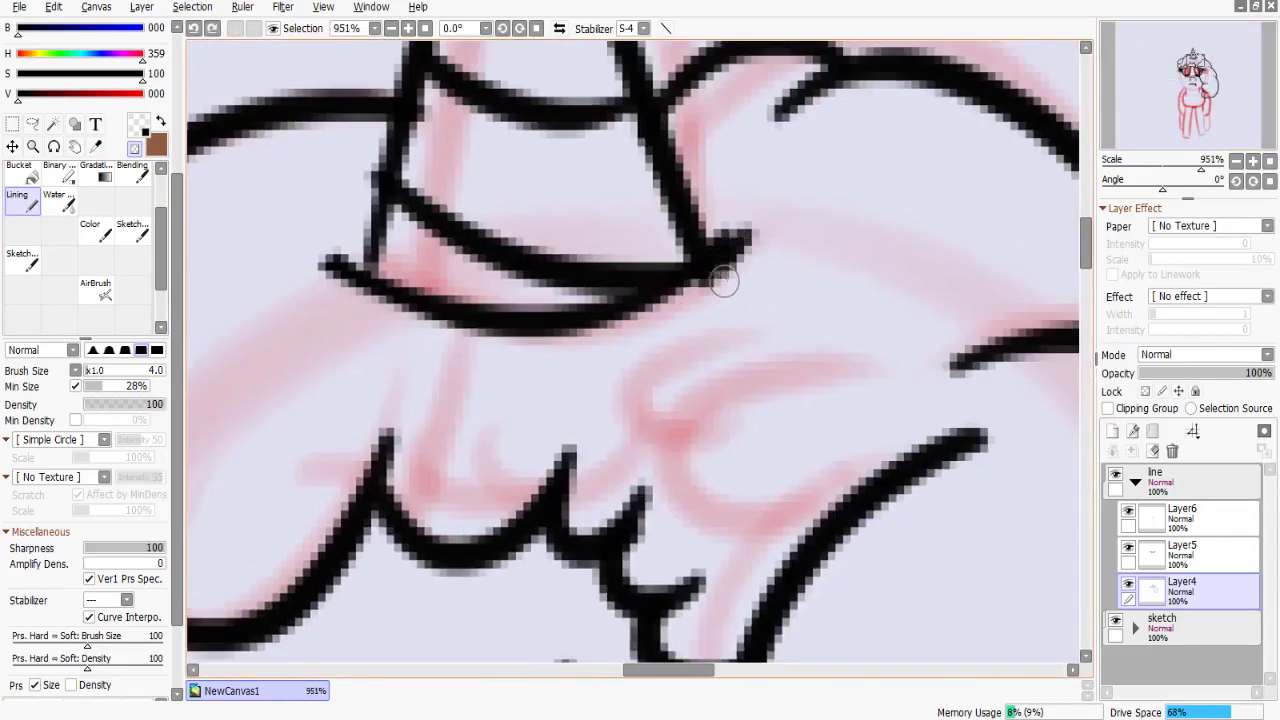
scroll(724, 283, "down", 3)
scroll(629, 280, "up", 4)
scroll(680, 251, "down", 6)
left_click_drag(692, 364, 660, 410)
Add a new layer above Layer6, switch the Lining brush back to black and set its size to 10.
left_click(1151, 518)
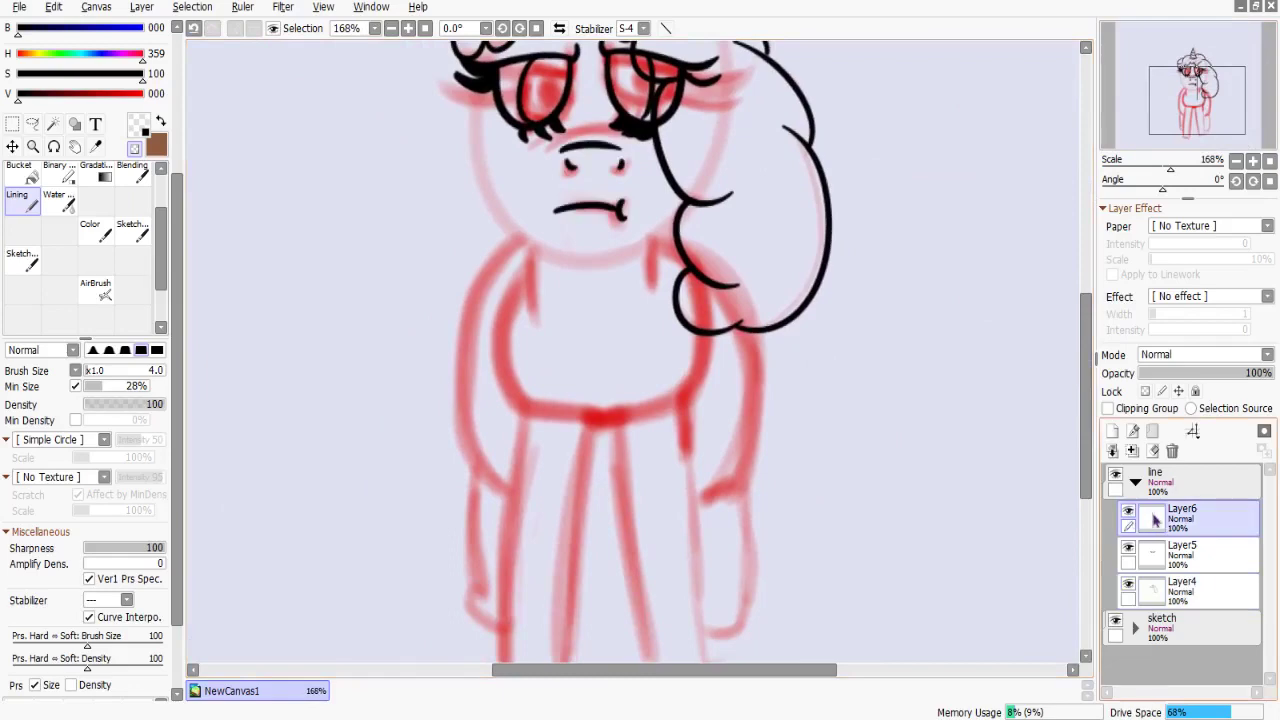
left_click(1112, 431)
left_click(145, 131)
scroll(80, 100, "up", 3)
key("bracketright")
key("bracketright")
key("bracketright")
key("bracketright")
key("bracketright")
key("bracketright")
Ink the face outline along the cheek and chin and the short neck lines below it.
left_click_drag(551, 280, 571, 380)
left_click_drag(505, 190, 533, 325)
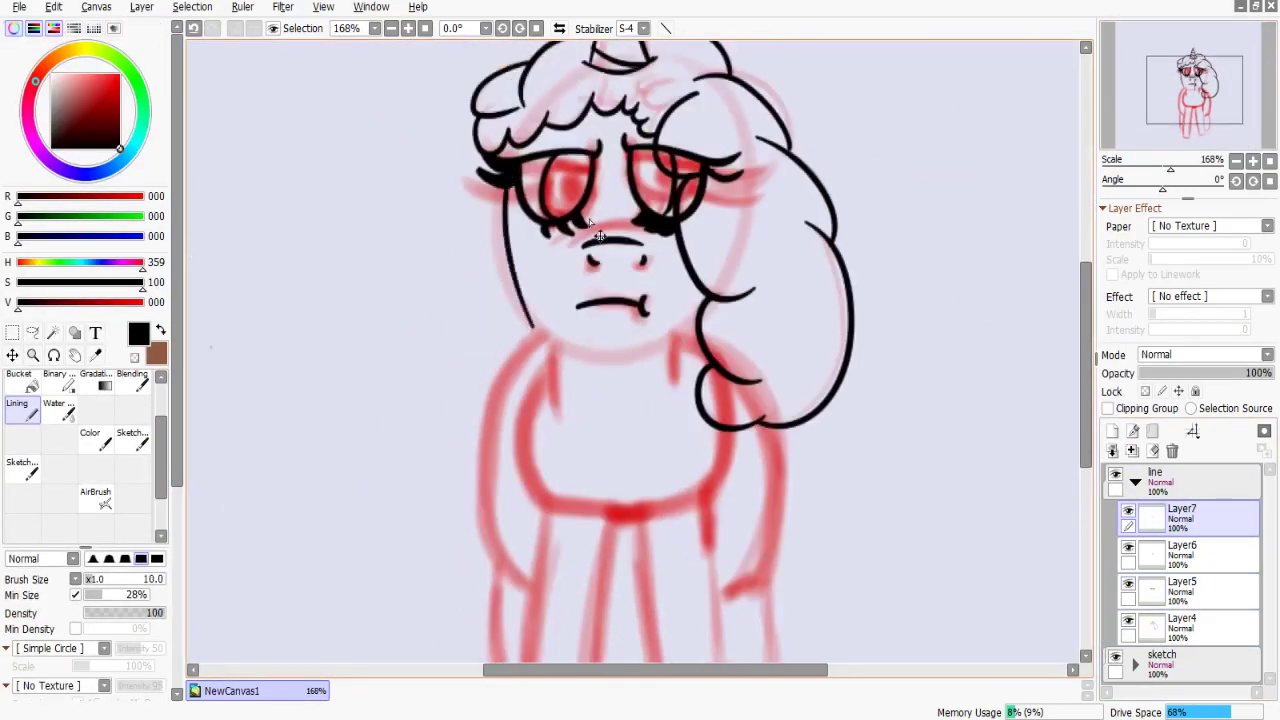
scroll(571, 305, "up", 3)
mouse_move(777, 409)
left_mouse_down()
mouse_move(677, 409)
mouse_move(747, 232)
left_mouse_up()
mouse_move(530, 268)
left_mouse_down()
mouse_move(540, 328)
mouse_move(542, 220)
left_mouse_up()
key("ctrl+z")
Add another new layer and ink the dip between the front legs, the left front leg and its hoof.
key("ctrl+shift+n")
mouse_move(545, 400)
left_mouse_down()
mouse_move(545, 275)
mouse_move(668, 290)
left_mouse_up()
left_click_drag(600, 350, 600, 180)
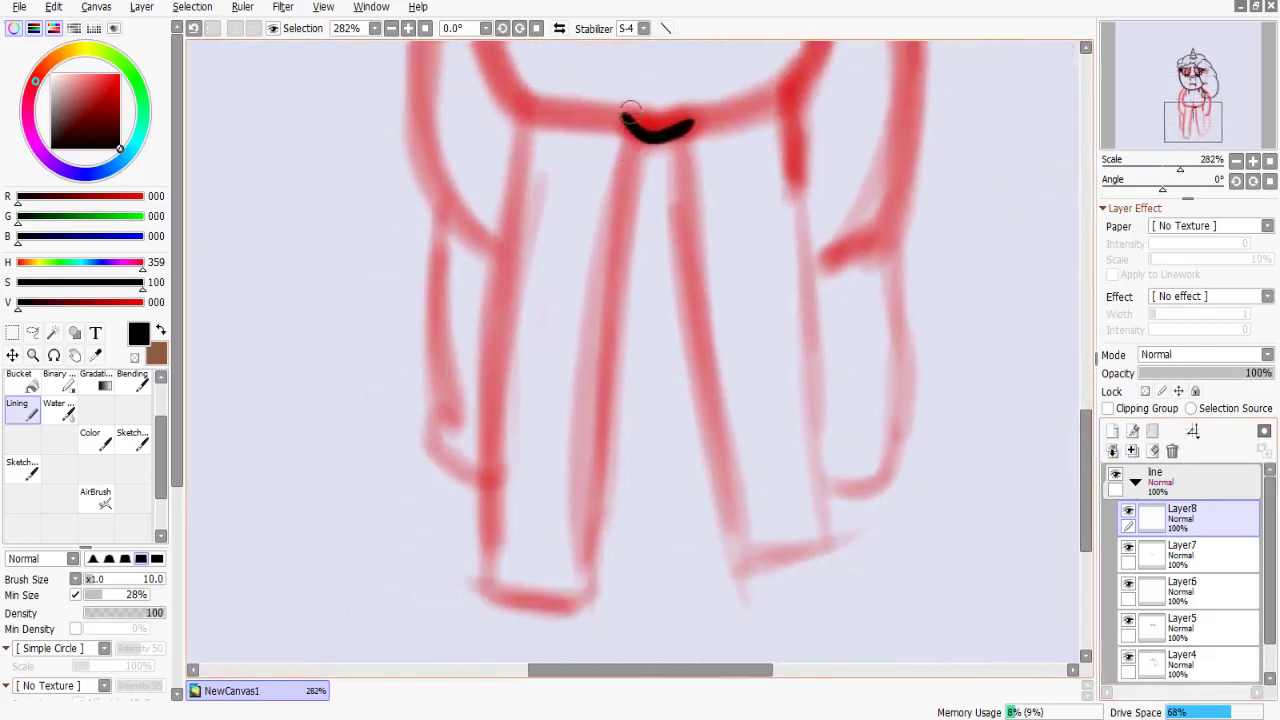
left_click_drag(600, 300, 600, 240)
left_click_drag(607, 70, 607, 315)
key("ctrl+z")
mouse_move(449, 530)
left_mouse_down()
mouse_move(586, 545)
mouse_move(477, 449)
mouse_move(497, 589)
left_mouse_up()
left_click_drag(540, 115, 465, 597)
left_click_drag(628, 122, 605, 595)
Ink the right front leg's inner and outer lines and its curved hoof base, redoing strokes as needed.
left_click_drag(690, 135, 600, 70)
mouse_move(600, 70)
left_mouse_down()
mouse_move(677, 505)
mouse_move(665, 510)
mouse_move(658, 603)
left_mouse_up()
key("ctrl+z")
key("ctrl+z")
key("ctrl+z")
left_click_drag(745, 576, 625, 605)
left_click_drag(590, 172, 598, 380)
key("ctrl+z")
left_click_drag(592, 172, 628, 605)
key("ctrl+z")
mouse_move(583, 300)
left_mouse_down()
mouse_move(523, 280)
mouse_move(523, 85)
left_mouse_up()
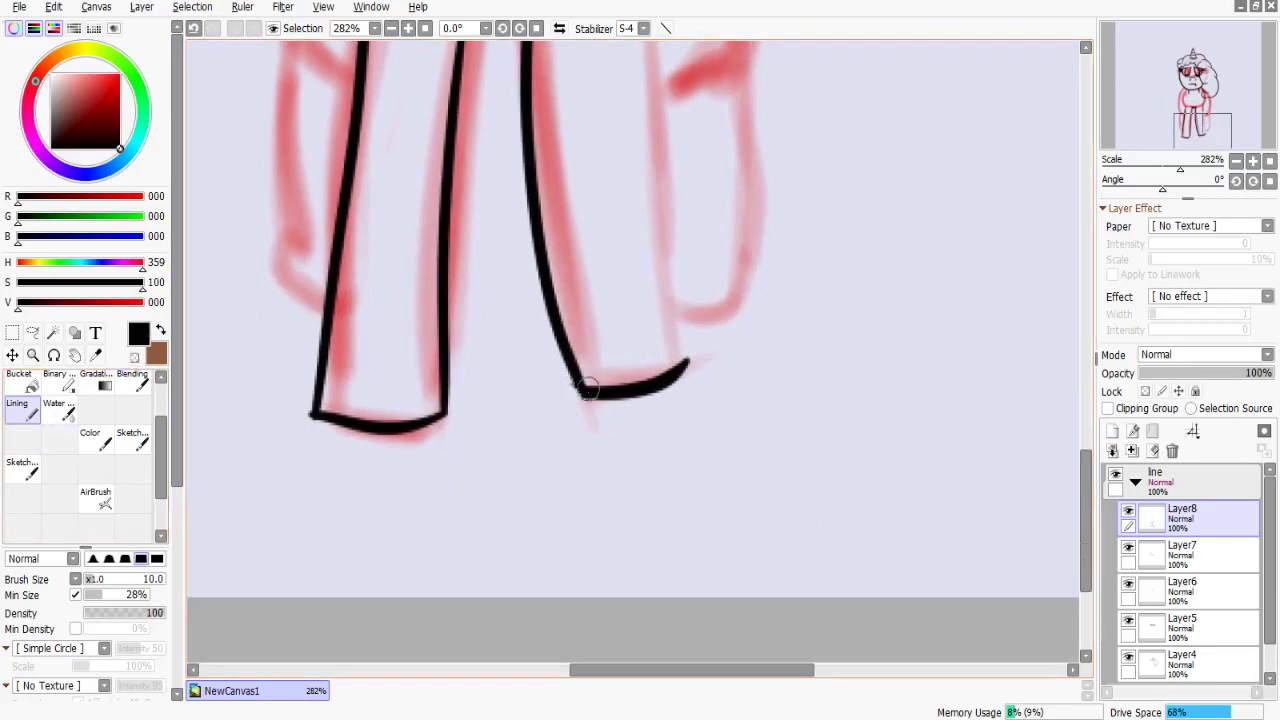
scroll(580, 390, "up", 3)
scroll(620, 563, "up", 5)
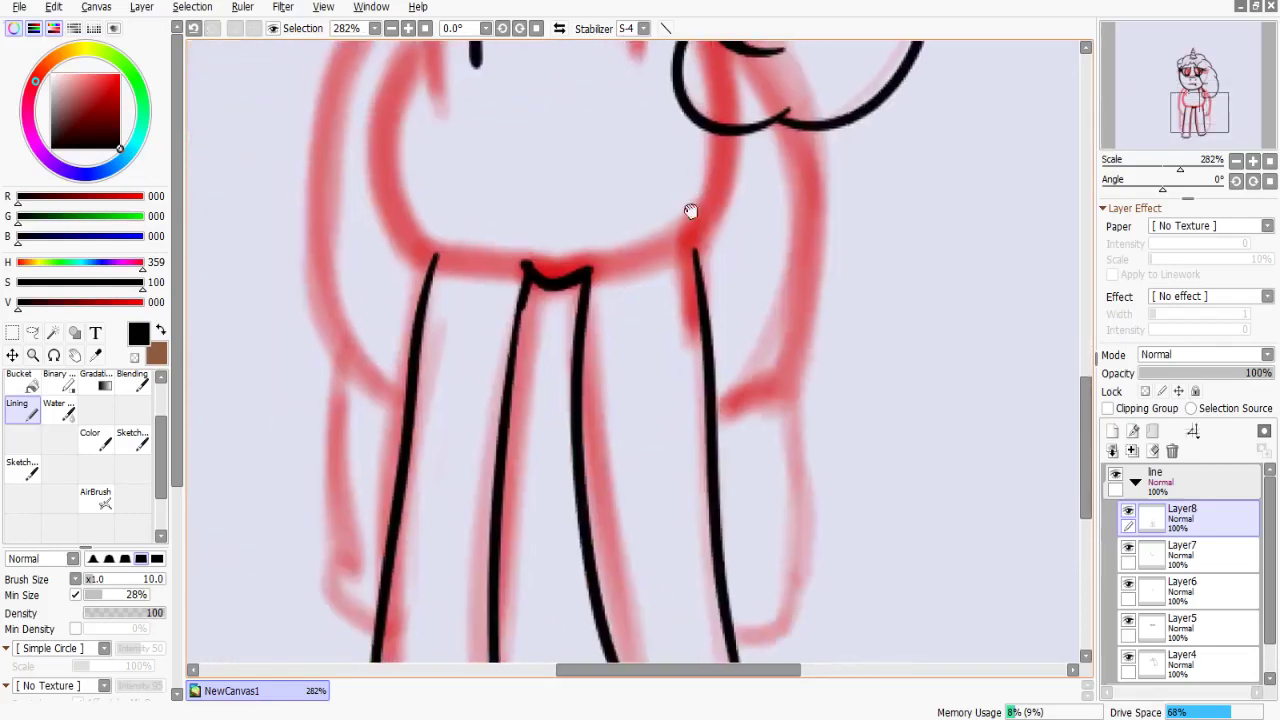
Ink both curved sides of the chest from the neck down to the tops of the front legs.
key("ctrl+z")
left_click_drag(716, 348, 688, 440)
mouse_move(714, 206)
left_mouse_down()
mouse_move(872, 247)
mouse_move(952, 207)
left_mouse_up()
left_click_drag(697, 122, 640, 360)
left_click_drag(697, 145, 642, 205)
key("ctrl+z")
mouse_move(642, 182)
left_mouse_down()
mouse_move(665, 384)
mouse_move(595, 425)
left_mouse_up()
key("ctrl+z")
left_click_drag(697, 194, 602, 214)
mouse_move(788, 345)
left_mouse_down()
mouse_move(765, 440)
mouse_move(758, 226)
left_mouse_up()
Add a new layer above Layer8 in the line folder.
scroll(650, 400, "down", 5)
left_click(1112, 430)
scroll(650, 400, "up", 5)
scroll(585, 170, "down", 1)
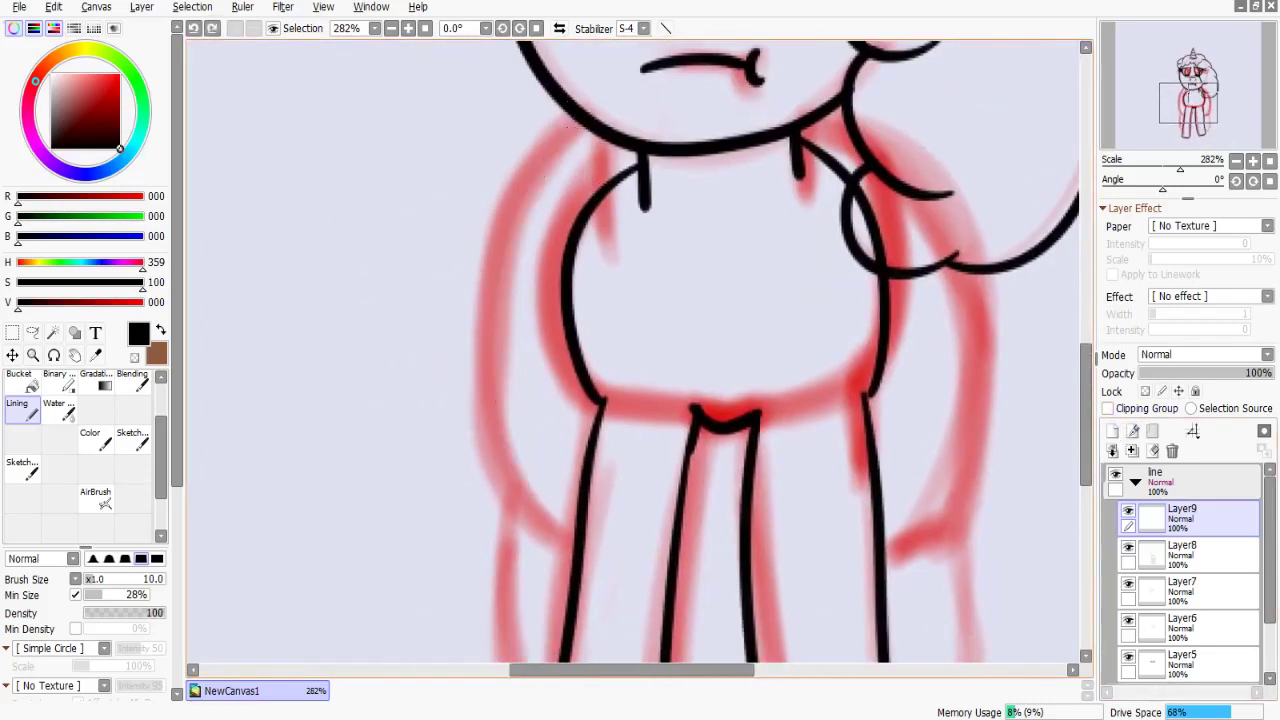
Ink the left outer body line from beneath the head and the left hind leg down to its foot.
left_click_drag(588, 130, 482, 470)
scroll(482, 470, "down", 4)
mouse_move(557, 177)
left_mouse_down()
mouse_move(500, 194)
mouse_move(482, 458)
left_mouse_up()
scroll(648, 88, "up", 4)
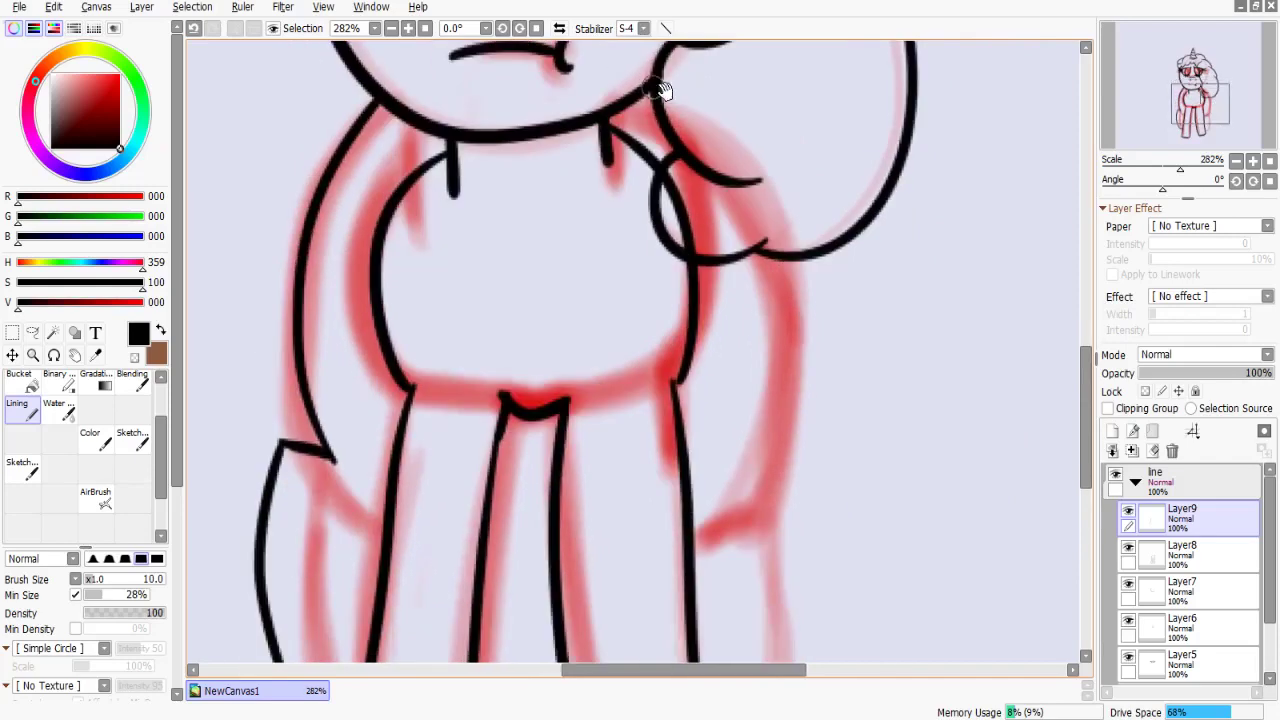
scroll(786, 329, "down", 4)
mouse_move(782, 55)
left_mouse_down()
mouse_move(765, 225)
mouse_move(795, 436)
left_mouse_up()
key("ctrl+z")
key("ctrl+z")
left_click_drag(812, 210, 797, 440)
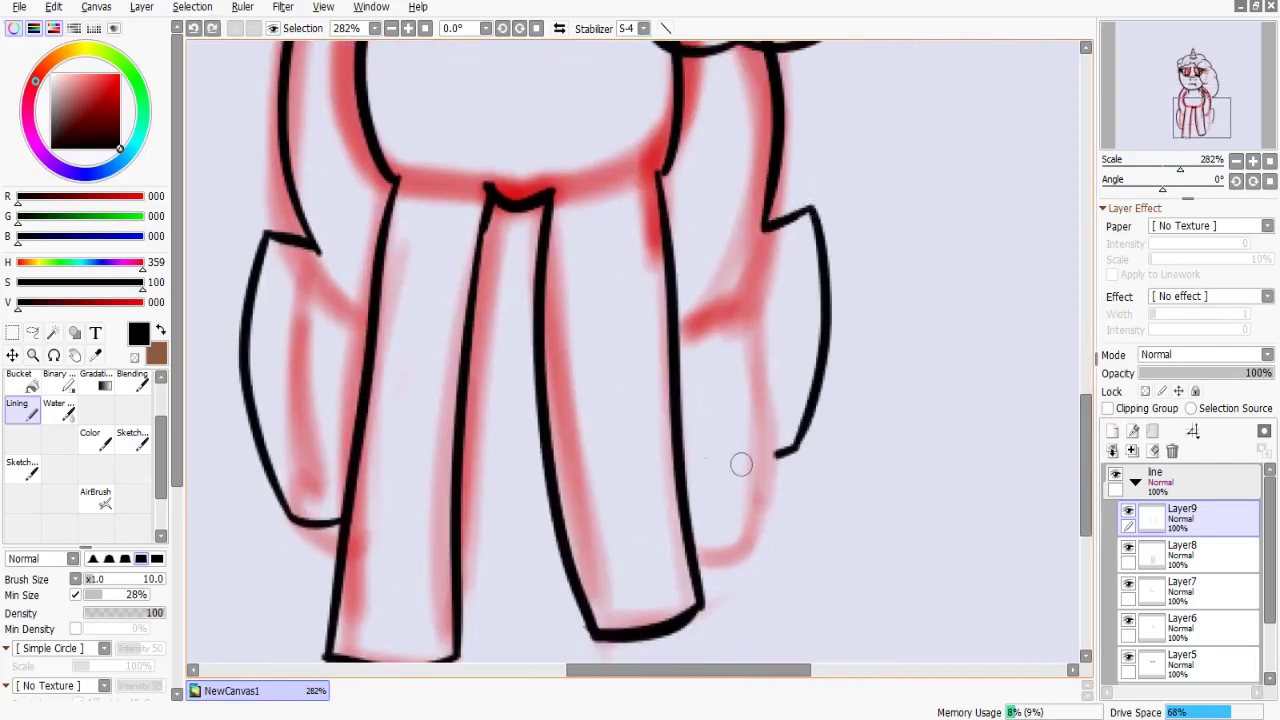
scroll(703, 137, "down", 6)
scroll(720, 300, "up", 9)
key("ctrl+z")
scroll(613, 73, "up", 1)
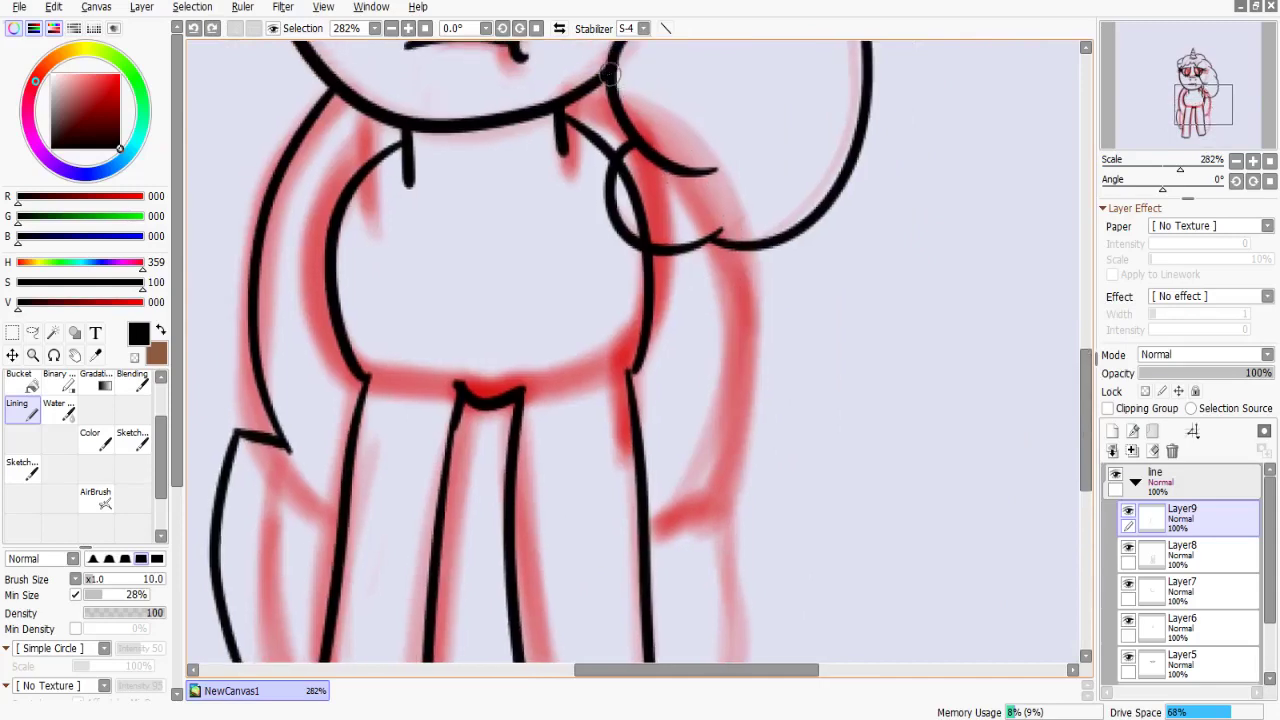
Ink the right outer body line and the right hind leg down to its foot, and hide the sketch folder.
scroll(763, 320, "down", 5)
mouse_move(822, 45)
left_mouse_down()
mouse_move(793, 210)
mouse_move(777, 460)
left_mouse_up()
scroll(686, 409, "down", 4)
scroll(1177, 645, "down", 2)
left_click(1115, 657)
scroll(709, 466, "down", 2)
scroll(709, 466, "up", 4)
mouse_move(746, 508)
left_mouse_down()
mouse_move(722, 512)
mouse_move(722, 368)
mouse_move(722, 550)
mouse_move(687, 463)
left_mouse_up()
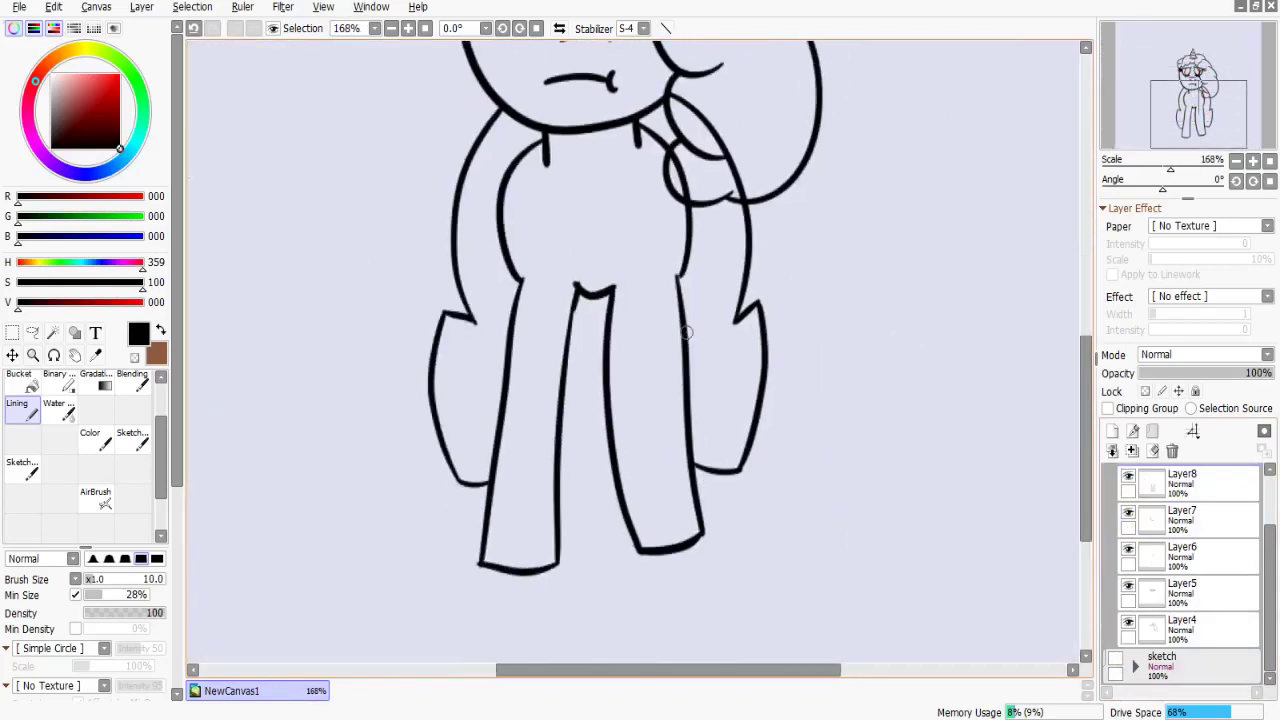
Collapse the line folder and add a folder named color between line and sketch, with a new layer inside.
left_click_drag(686, 333, 620, 486)
scroll(620, 486, "down", 3)
left_click(552, 317, "ctrl")
left_click_drag(552, 317, 717, 311)
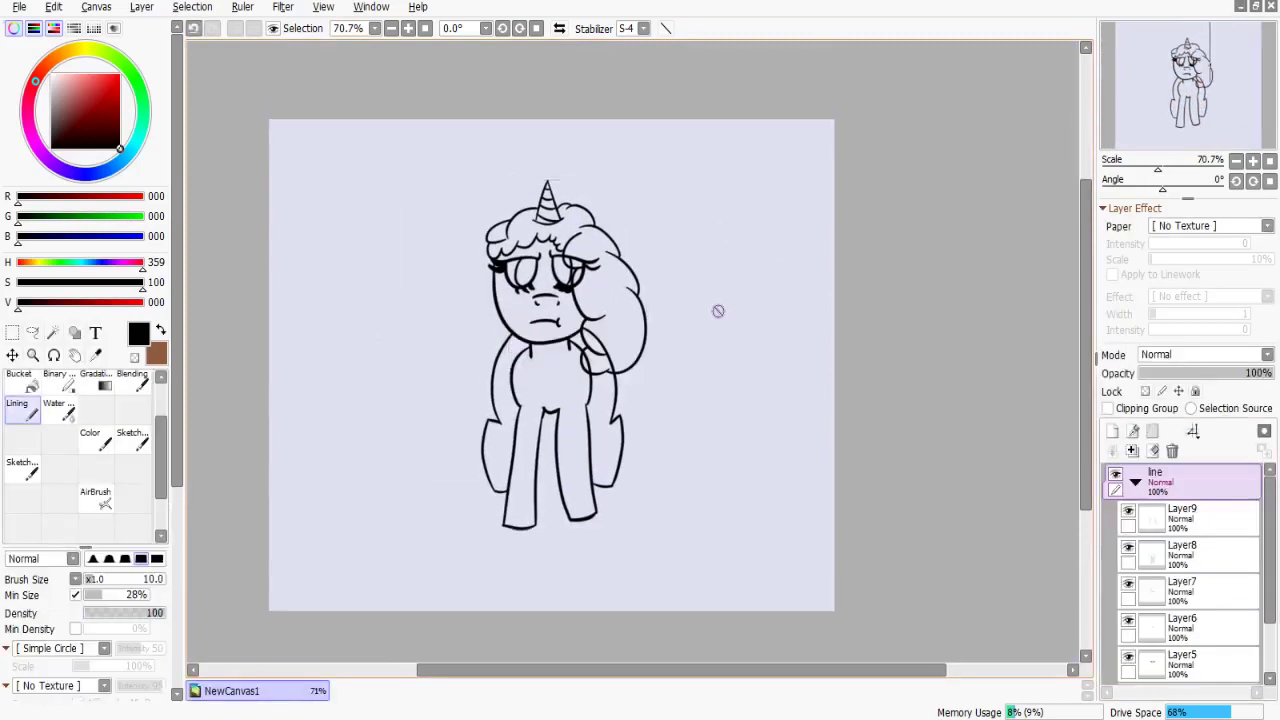
scroll(590, 298, "up", 3)
left_click_drag(590, 298, 646, 291)
left_click(1148, 512)
left_click(1135, 482)
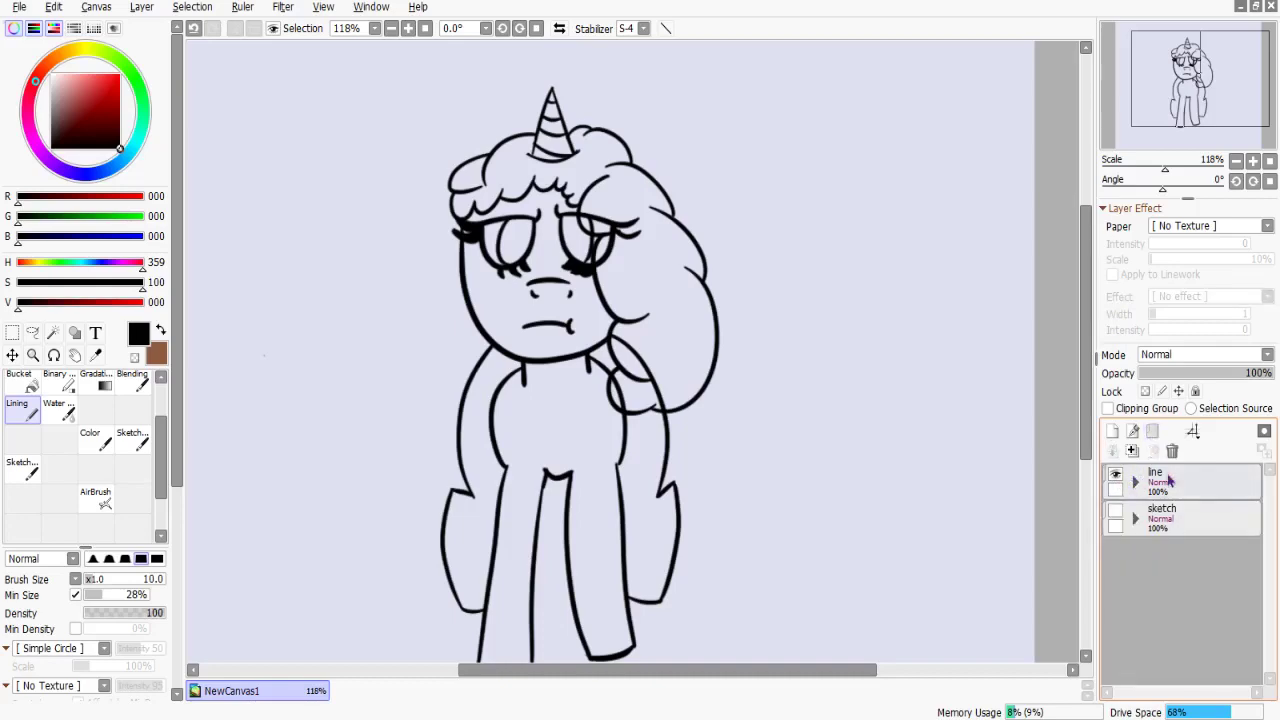
double_click(1175, 518)
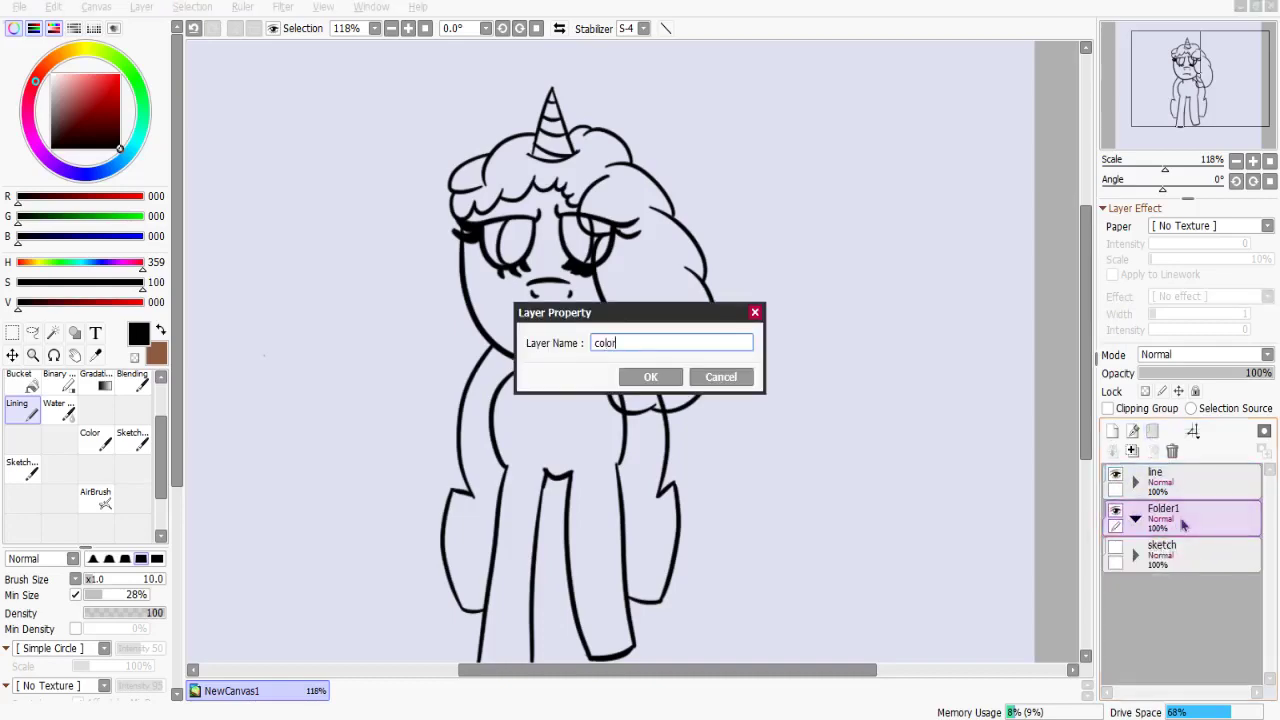
key("Return")
left_click(1112, 431)
Add another layer, place it below the sketch folder and name it background.
scroll(486, 300, "up", 10)
left_click(1112, 431)
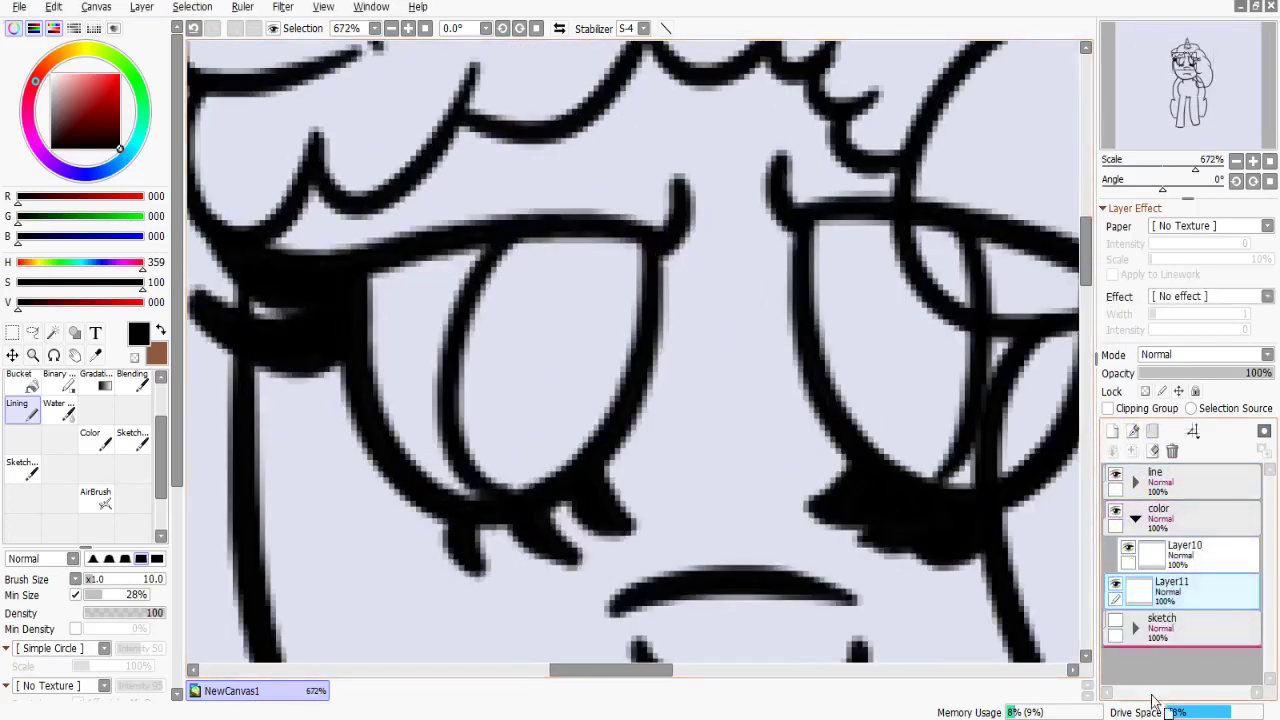
left_click_drag(1155, 700, 1178, 639)
double_click(1178, 639)
type("background")
key("Return")
Fill the background layer with light green, RGB 105, 240, 135.
scroll(240, 318, "down", 8)
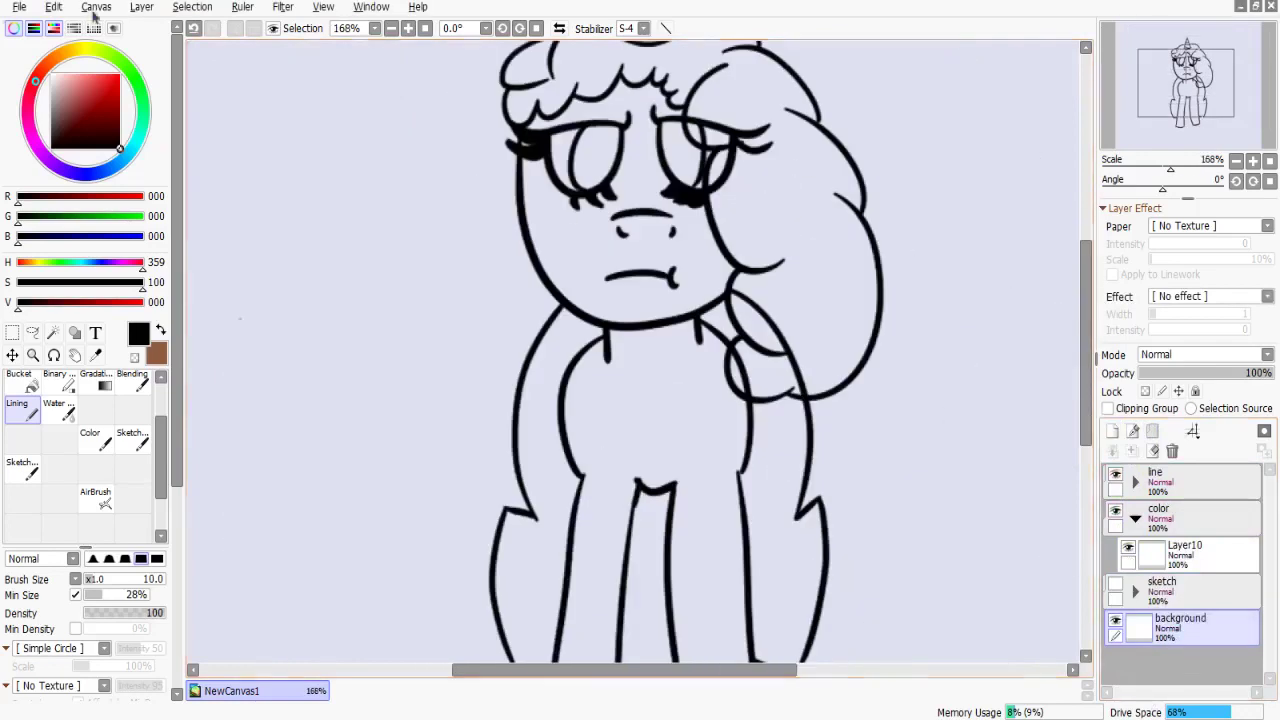
left_click(88, 78)
left_click(142, 93)
left_click(19, 380)
left_click(463, 475)
scroll(463, 475, "down", 2)
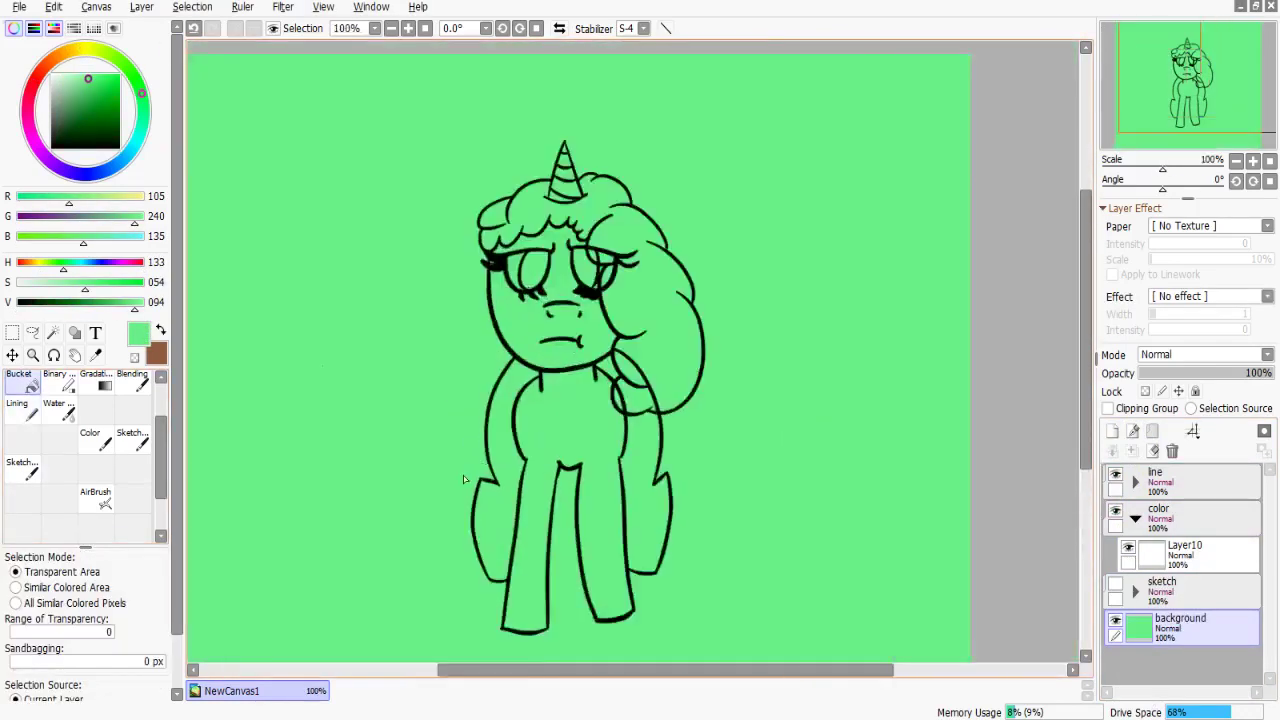
Paint the whites of both eyes in pure white on the layer inside the color folder.
left_click(1185, 550)
scroll(357, 220, "up", 5)
key("n")
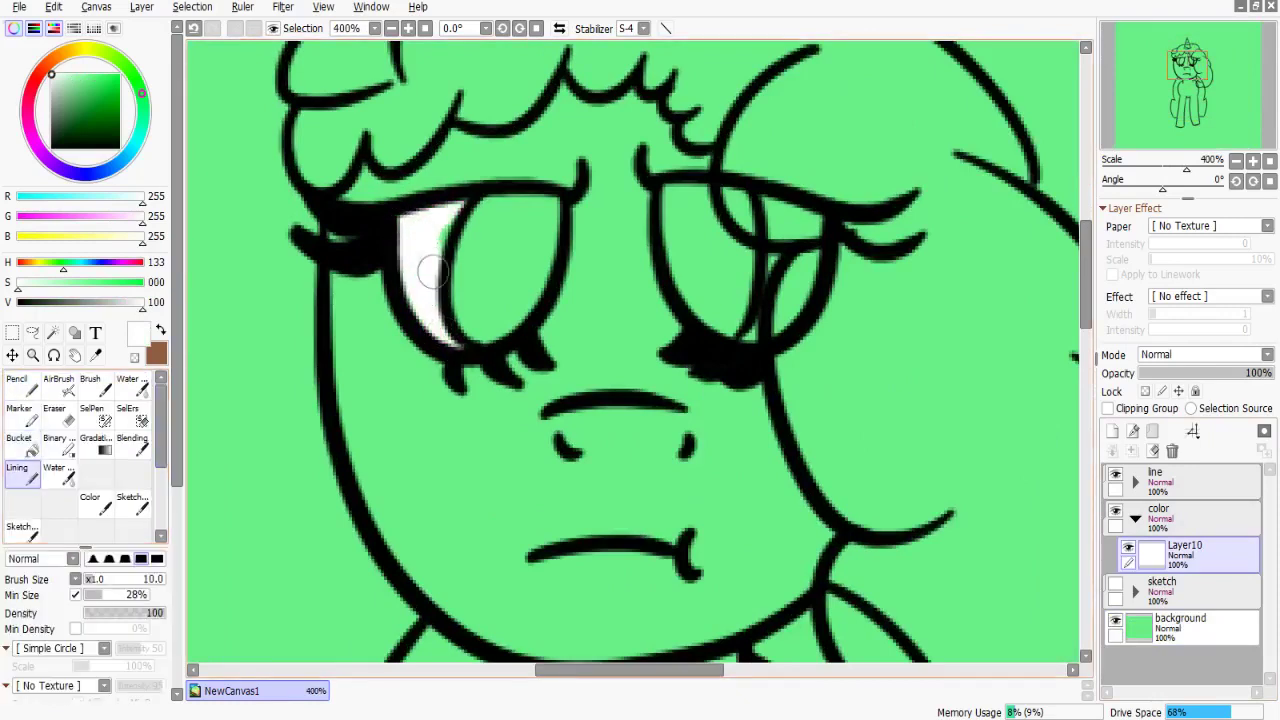
left_click_drag(432, 305, 242, 275)
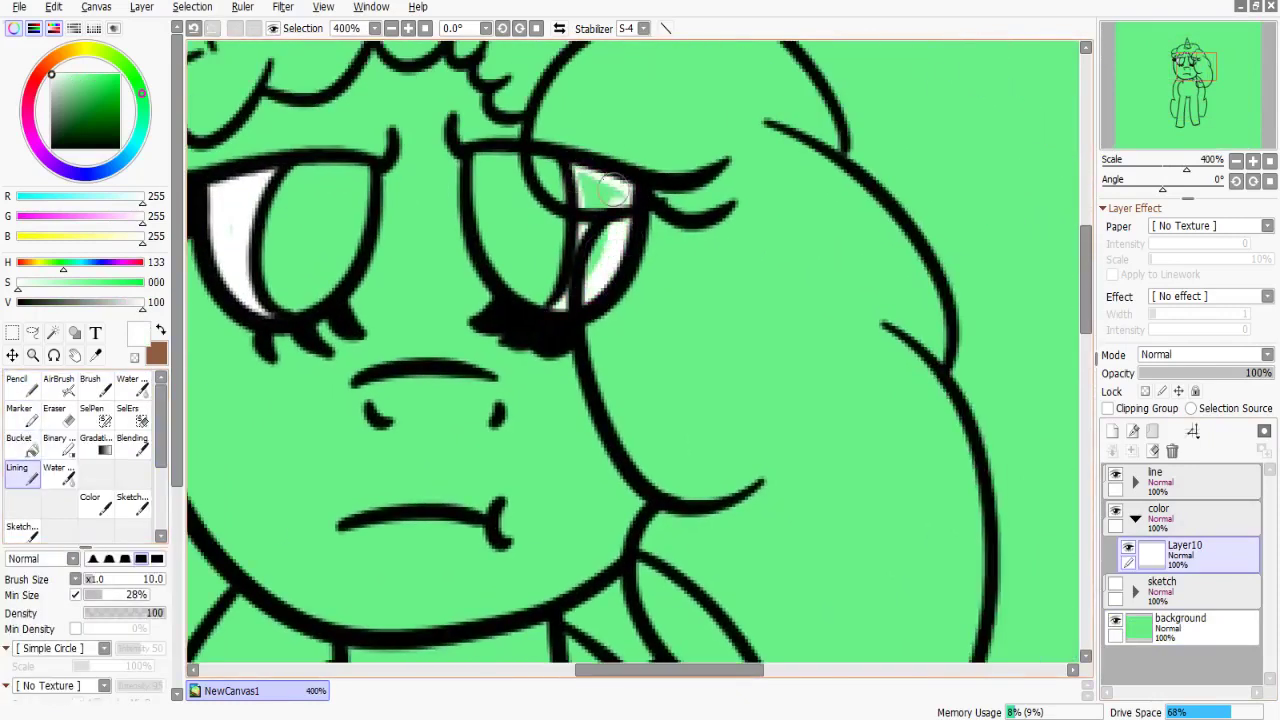
Move the eye-white layer into the line folder between Layer5 and Layer4 so it covers the hair lines crossing the eye.
left_click(1135, 482)
scroll(1150, 560, "down", 1)
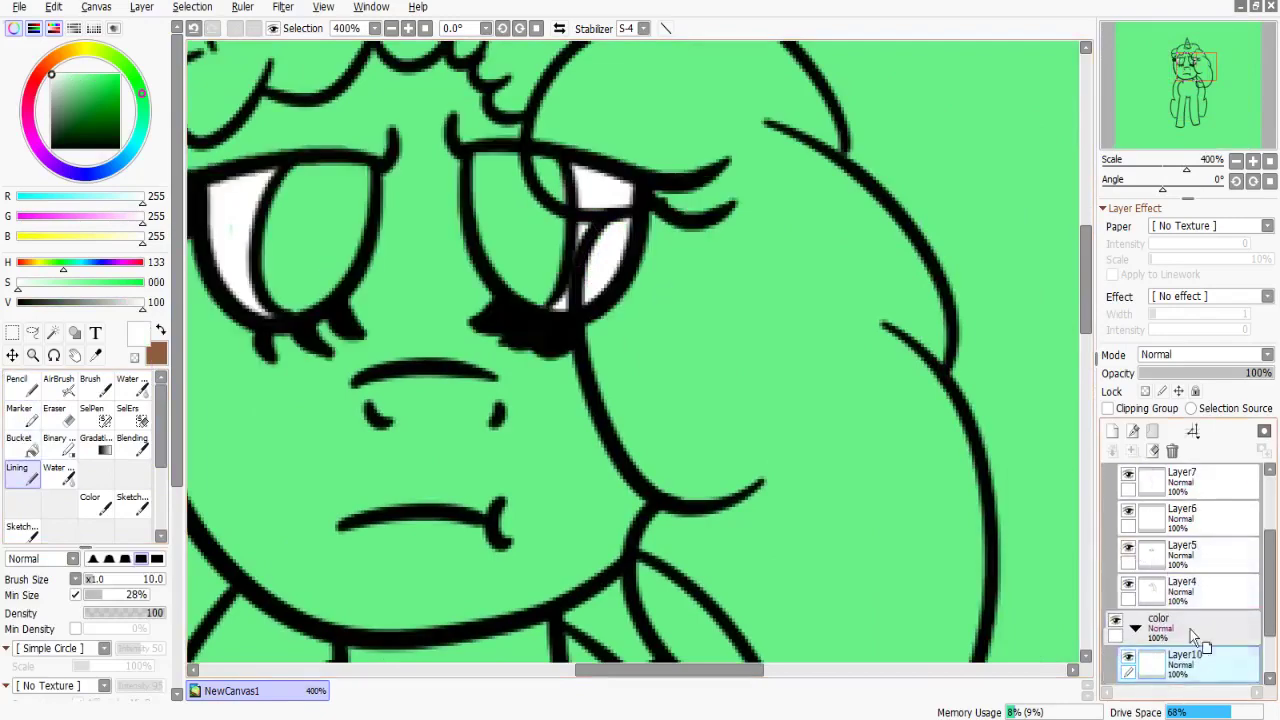
left_click_drag(1205, 677, 1190, 578)
left_click_drag(600, 350, 715, 440)
mouse_move(620, 353)
left_mouse_down()
mouse_move(740, 355)
mouse_move(526, 509)
mouse_move(500, 437)
mouse_move(508, 452)
mouse_move(515, 394)
left_mouse_up()
left_click_drag(358, 182, 258, 197)
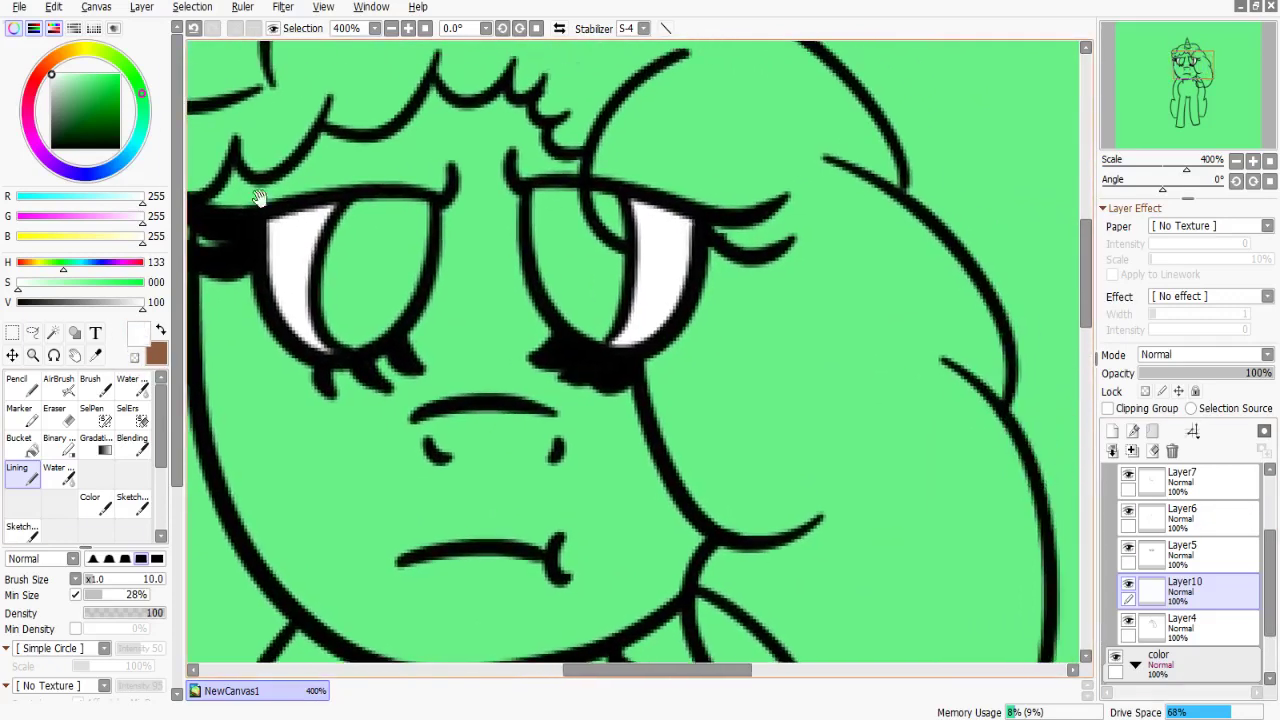
Choose dark teal, RGB 0, 130, 117, and add a new layer above the eye-white layer for the irises.
left_click_drag(147, 112, 138, 138)
left_click(108, 110)
left_click(358, 210)
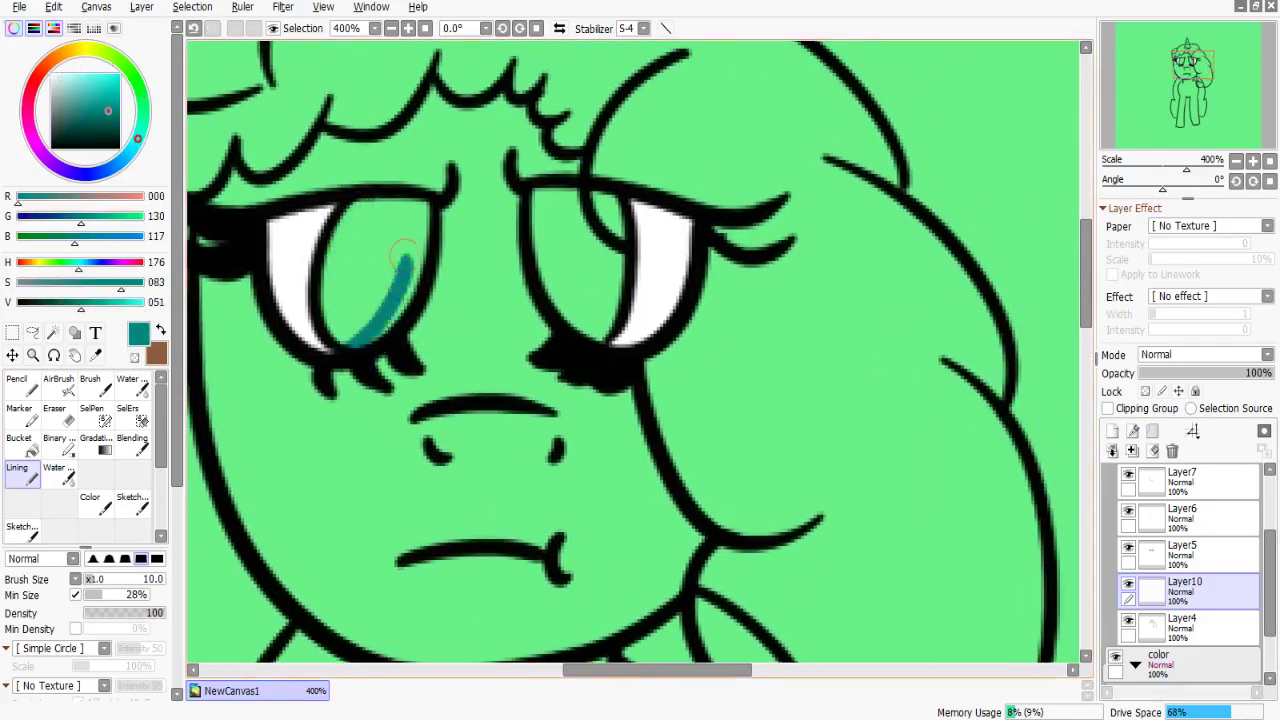
key("ctrl+z")
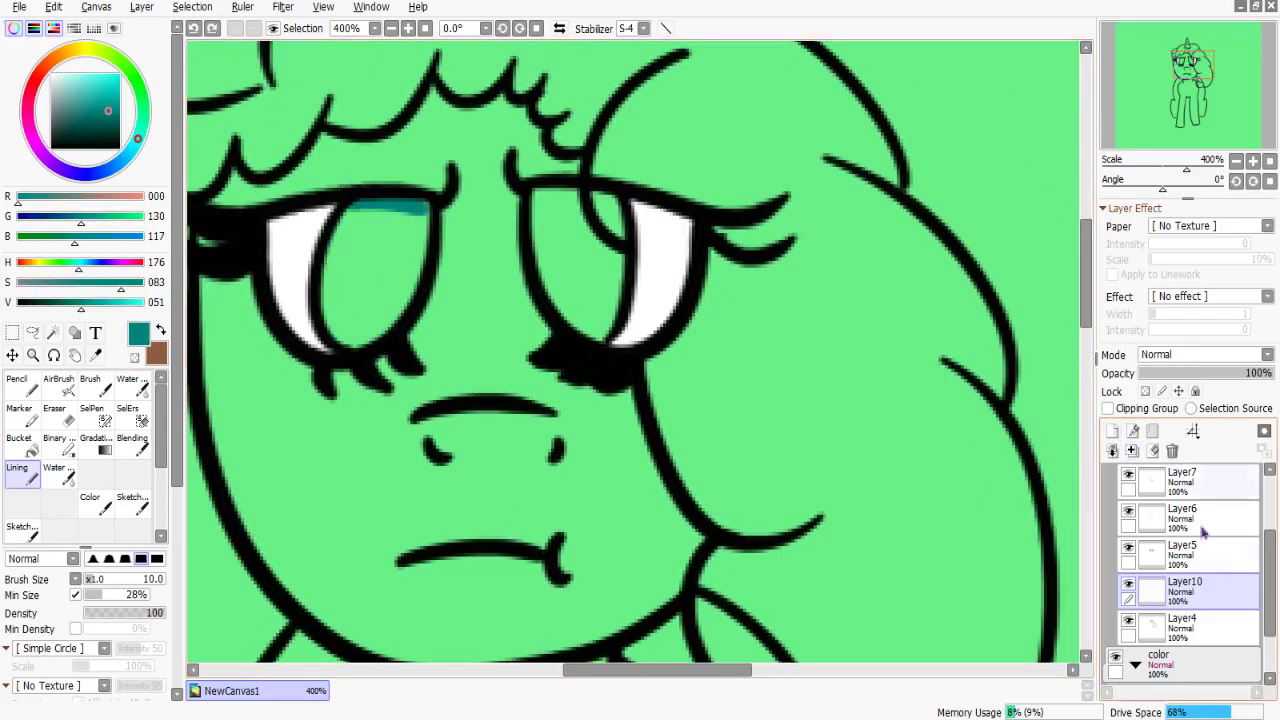
left_click(1112, 430)
key("ctrl+z")
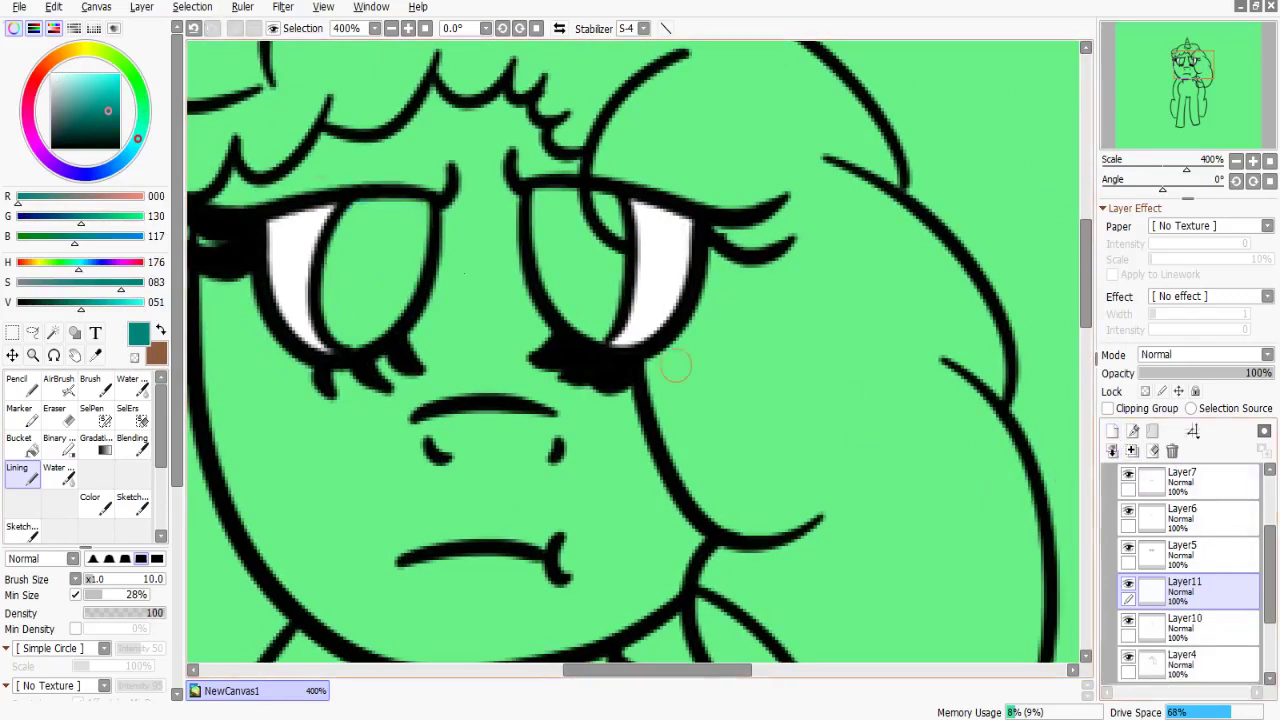
Outline the inside edges of both irises in teal and fill their interiors with the same colour.
left_click_drag(585, 195, 415, 110)
left_click_drag(405, 100, 440, 120)
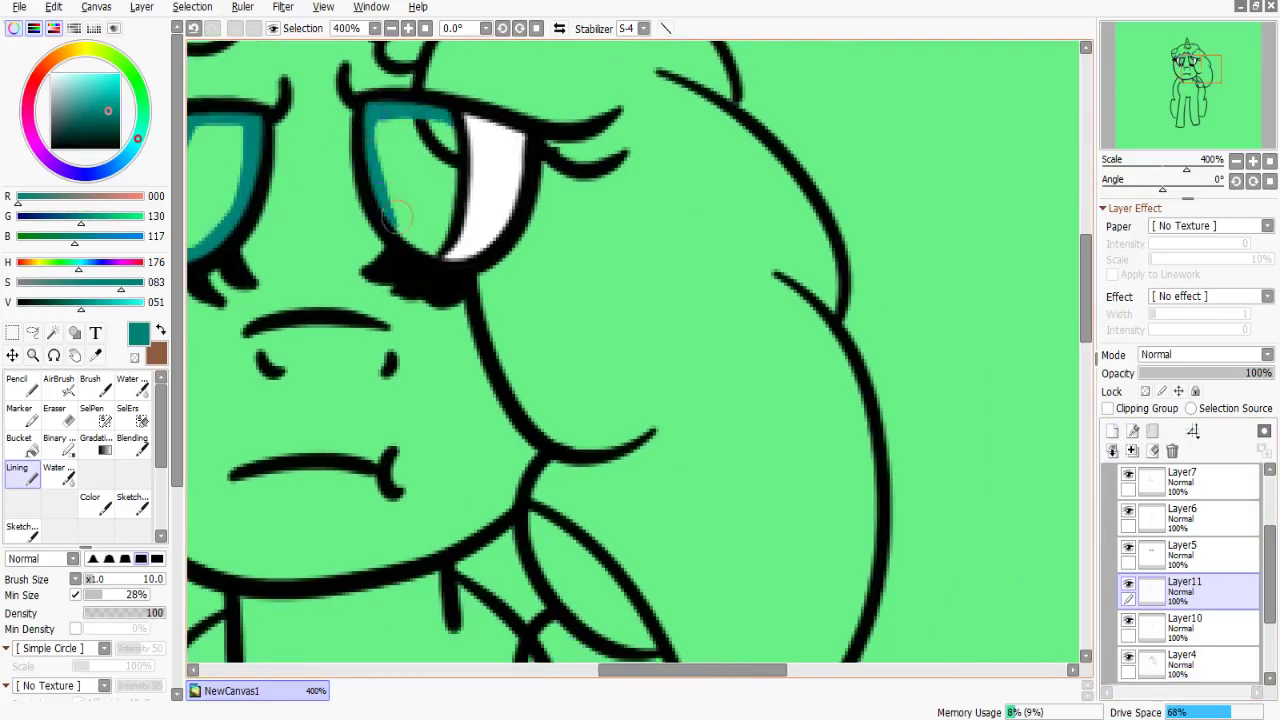
left_click(18, 440)
left_click_drag(400, 250, 550, 290)
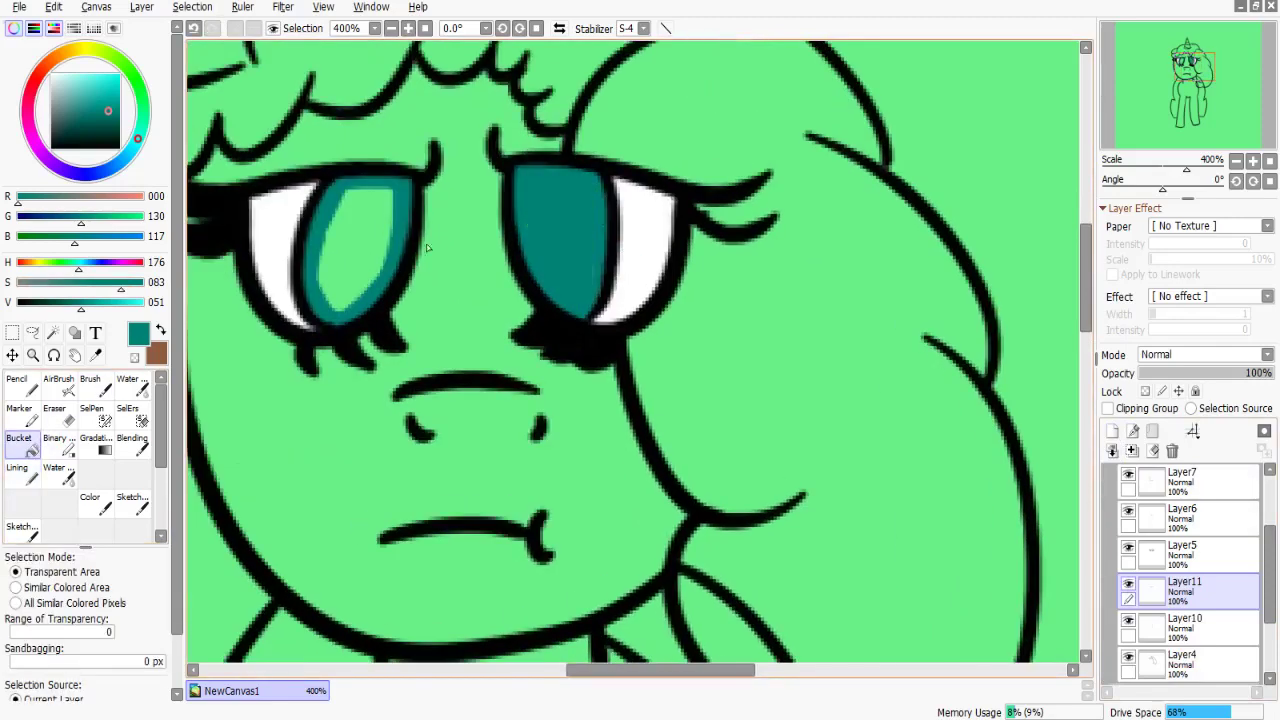
left_click(355, 250)
Paint a large and a small white oval highlight in each iris with the Pencil on a new layer above.
left_click(17, 385)
mouse_move(400, 205)
left_mouse_down()
mouse_move(353, 210)
mouse_move(378, 230)
left_mouse_up()
left_click(335, 286)
left_click_drag(572, 213, 540, 197)
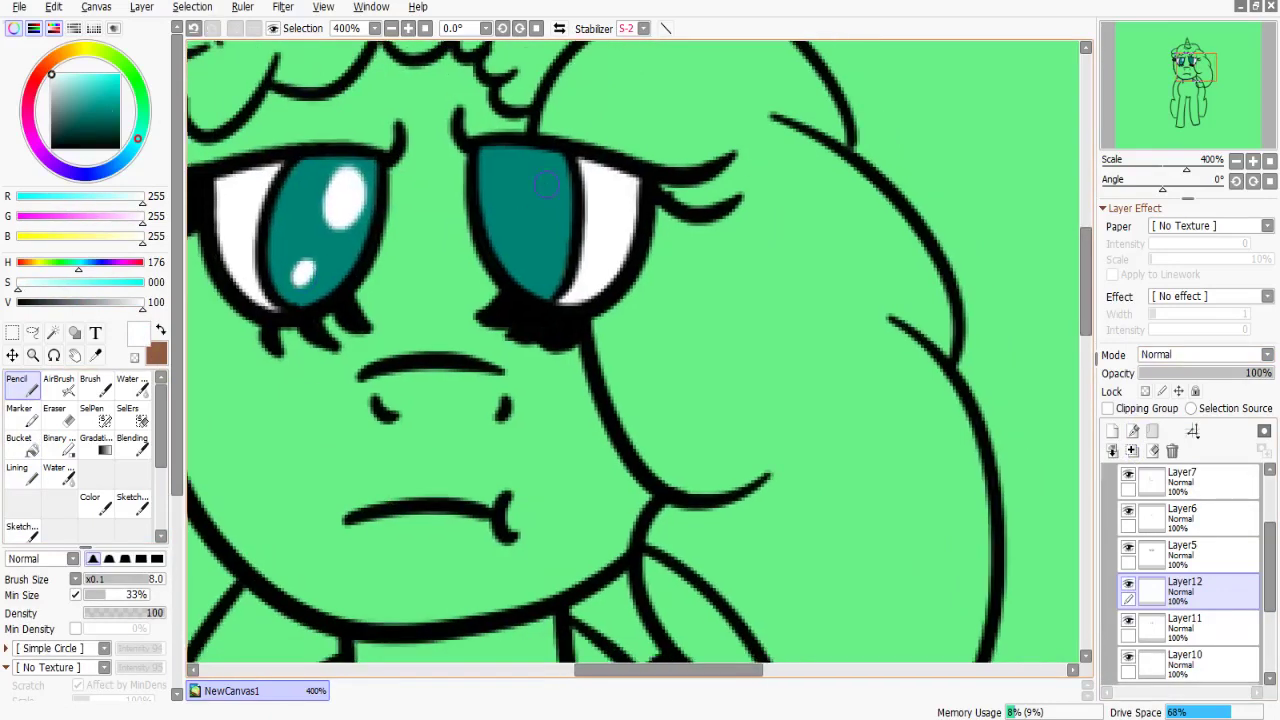
left_click(522, 249)
Set the highlight layer's blending mode to Shine and lower its opacity to 58%.
left_click(1205, 354)
left_click(1165, 466)
scroll(630, 350, "left", 3)
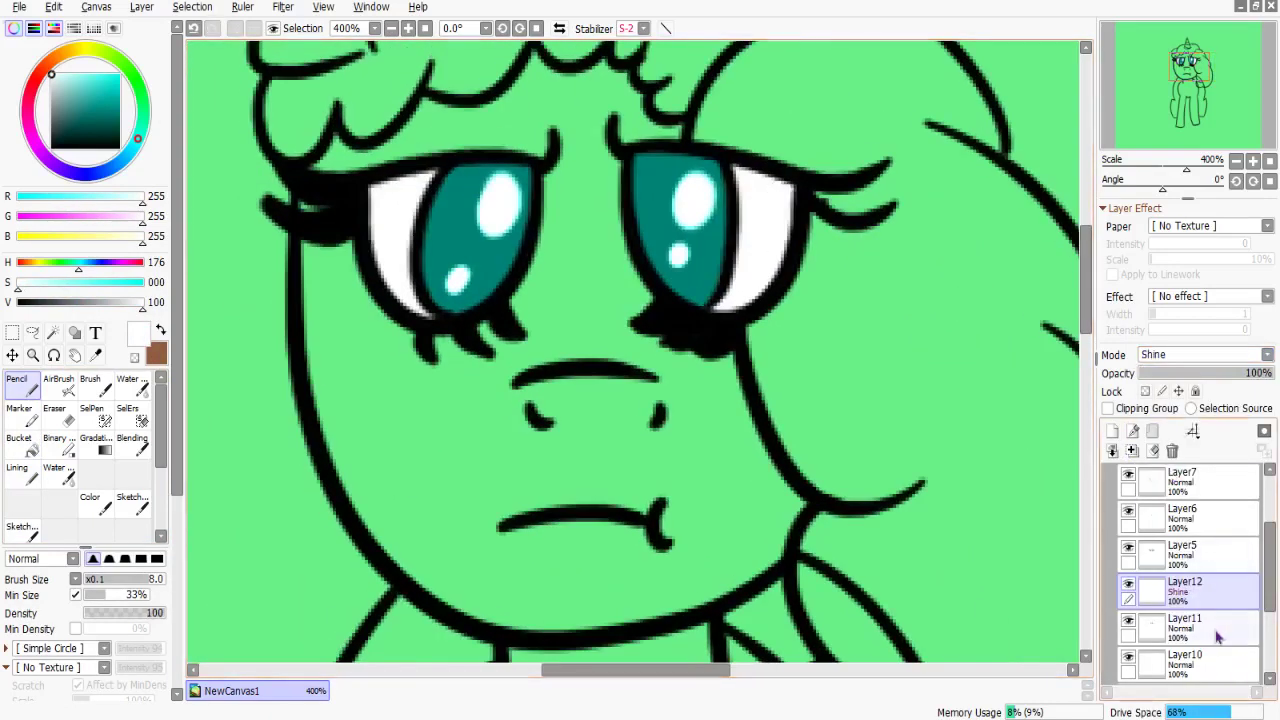
left_click_drag(1268, 372, 1217, 372)
Add a layer clipped to the iris layer and draw a teal to very dark teal (RGB 0, 36, 24) gradient across the eyes.
left_click(1140, 626)
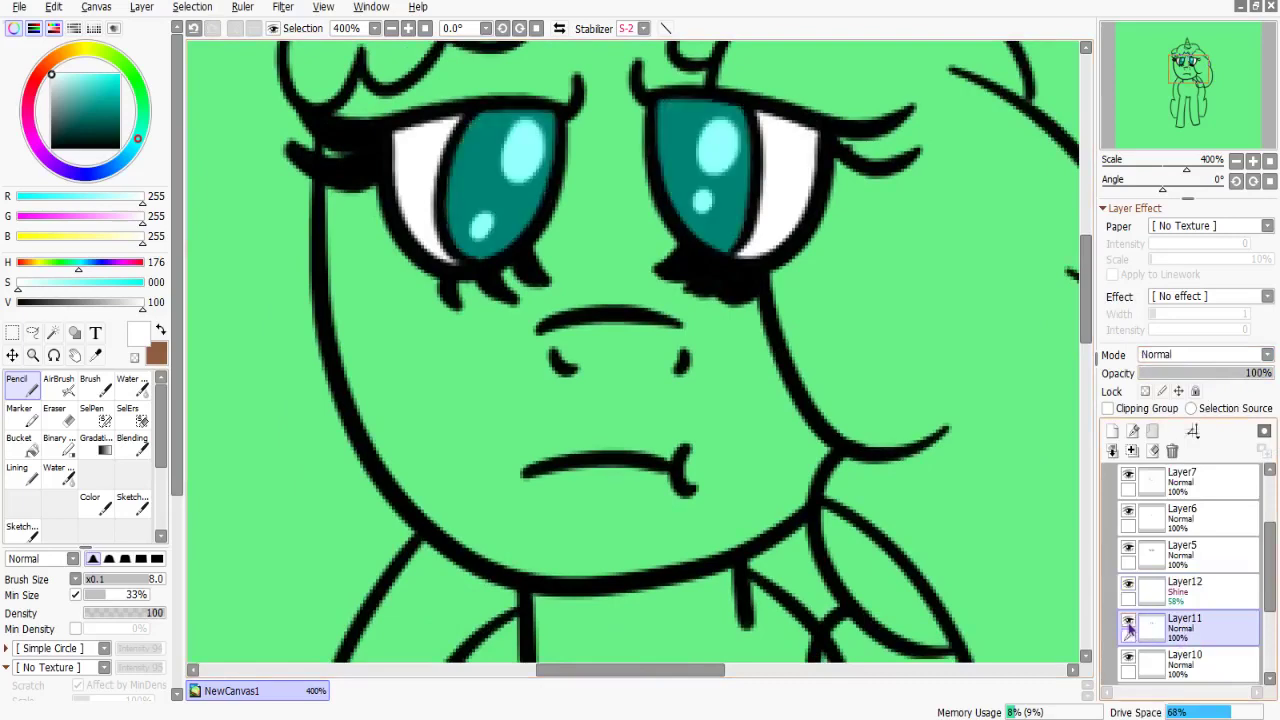
left_click(1108, 408)
left_click(161, 332)
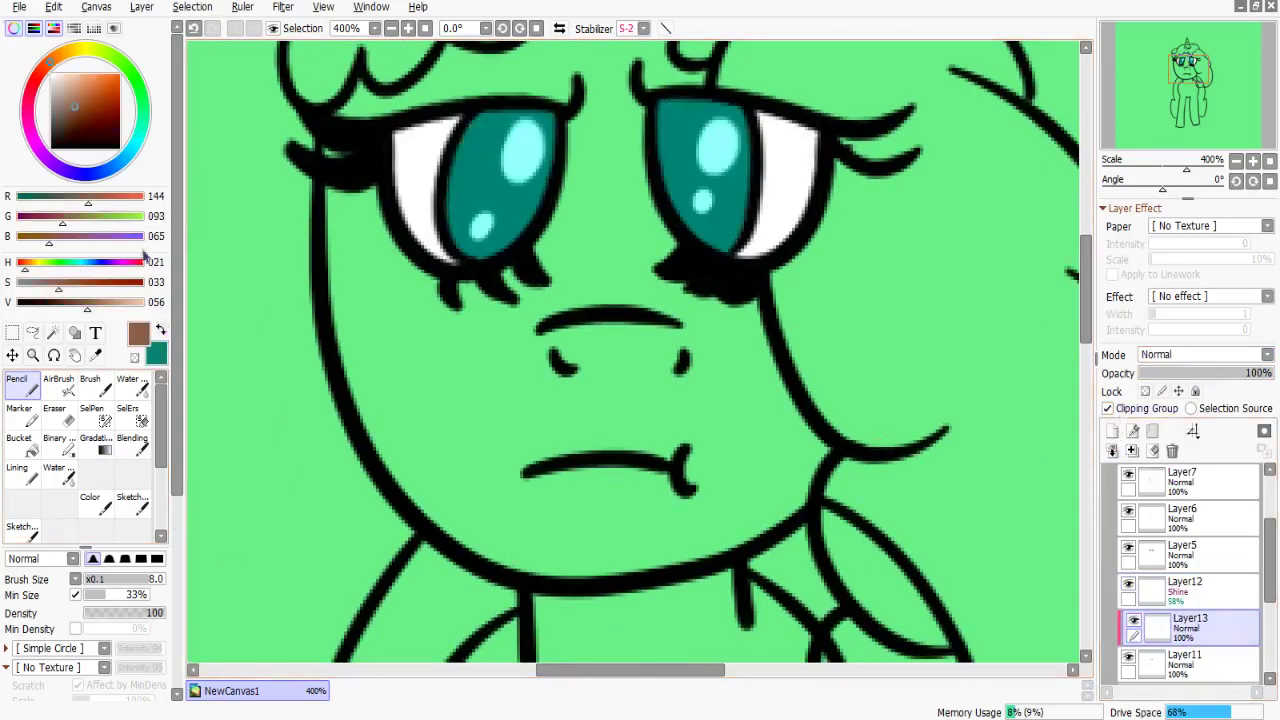
left_click(479, 190, "alt")
left_click_drag(95, 302, 22, 315)
left_click(100, 445)
left_click_drag(520, 370, 720, 286)
scroll(614, 100, "down", 2)
scroll(720, 286, "up", 1)
Set the clipped gradient layer's blending mode to Vivid Light and its opacity to 69%.
left_click_drag(1240, 373, 1191, 362)
left_click(1191, 362)
scroll(1175, 590, "down", 2)
left_click(1175, 552)
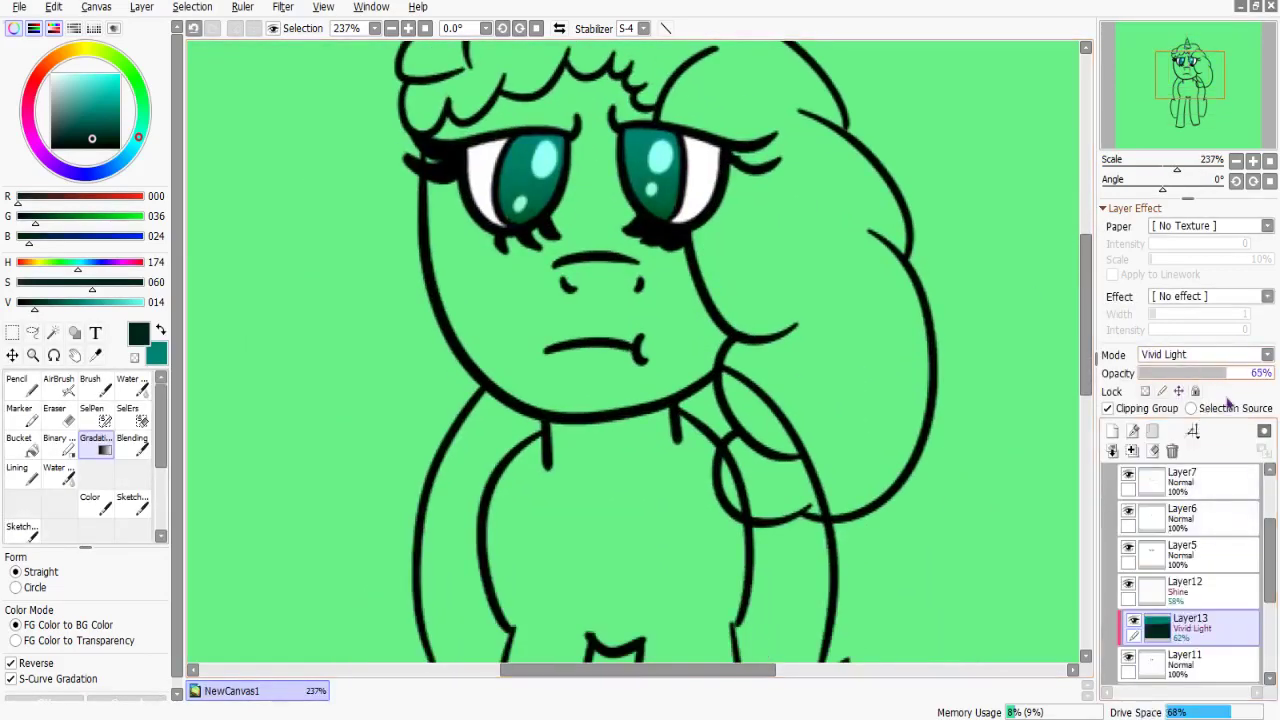
scroll(903, 471, "up", 5)
left_click(1185, 660)
key("x")
left_click(17, 475)
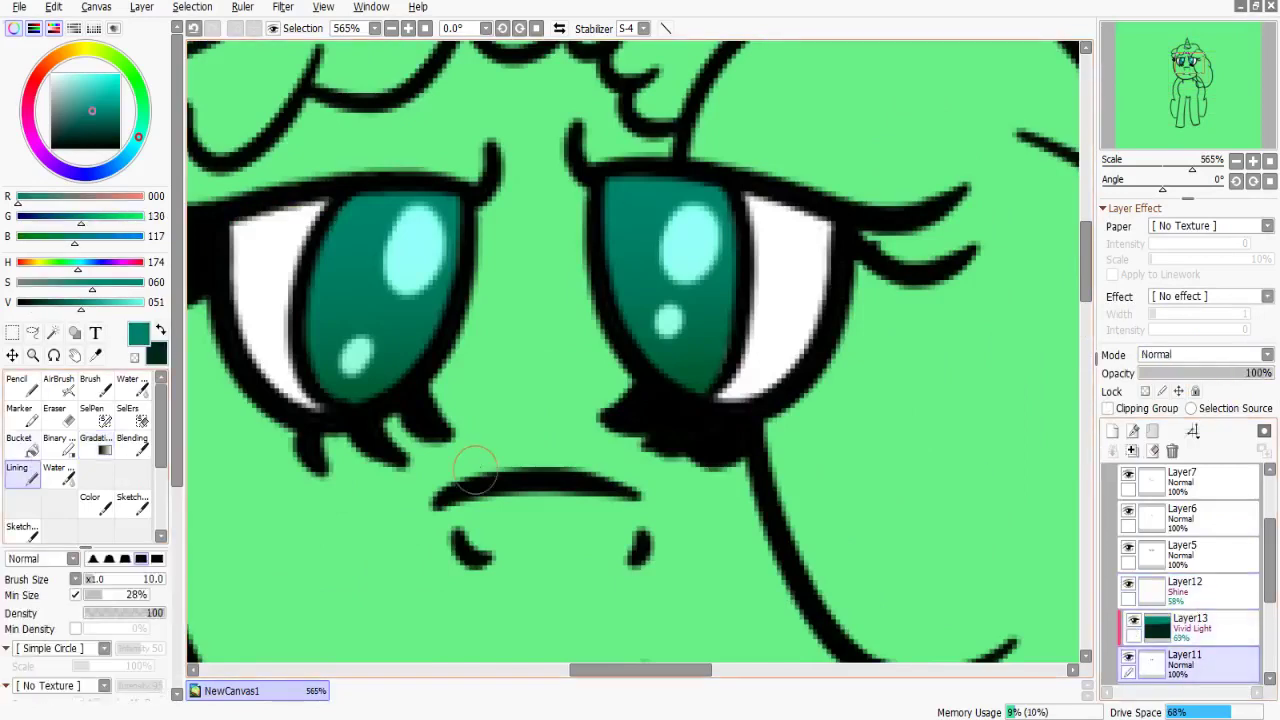
scroll(714, 348, "down", 5)
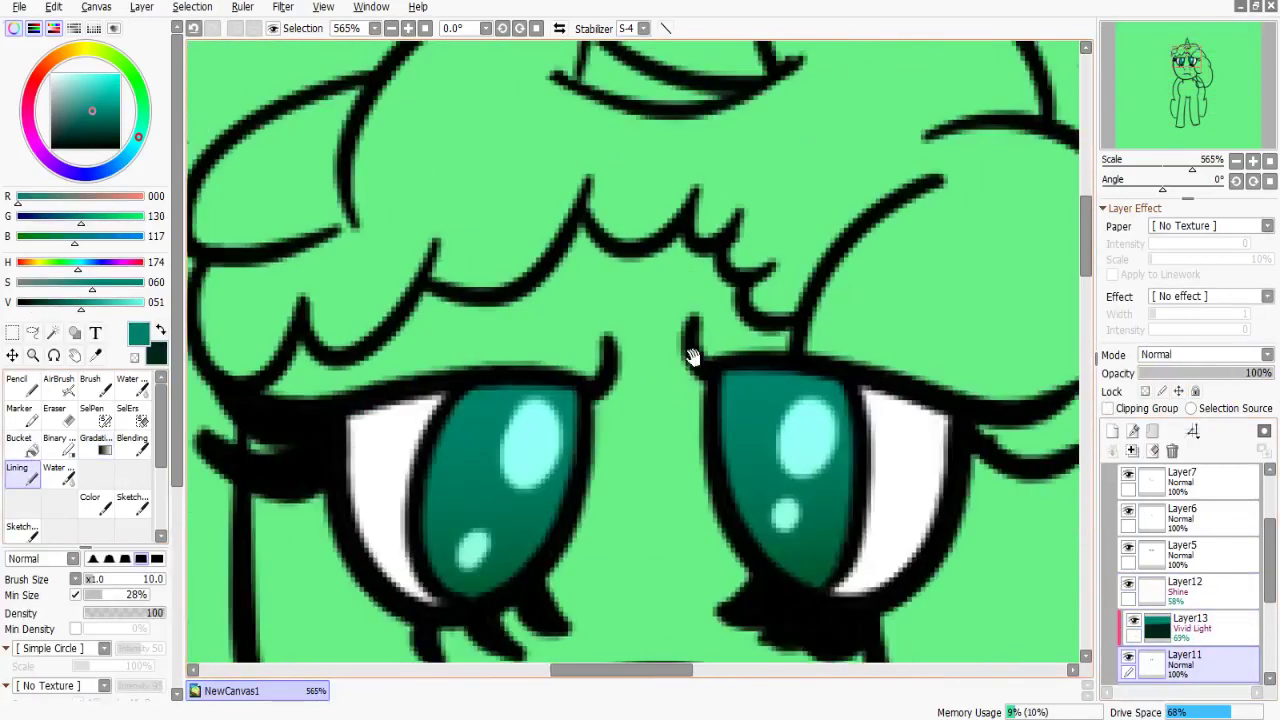
left_click_drag(673, 322, 638, 372)
scroll(1200, 560, "down", 3)
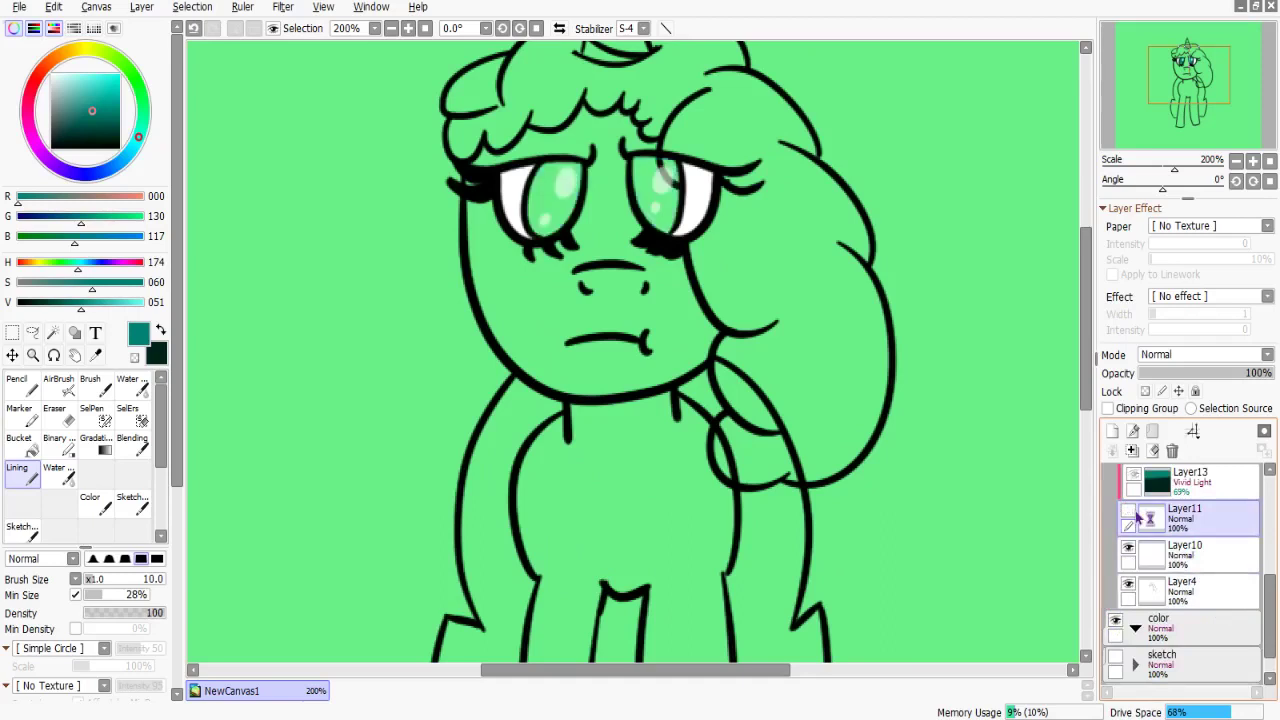
Rename the eye-white layer eye_color1, the iris layer eye_color2 and the clipped gradient layer eye_color3.
double_click(1175, 553)
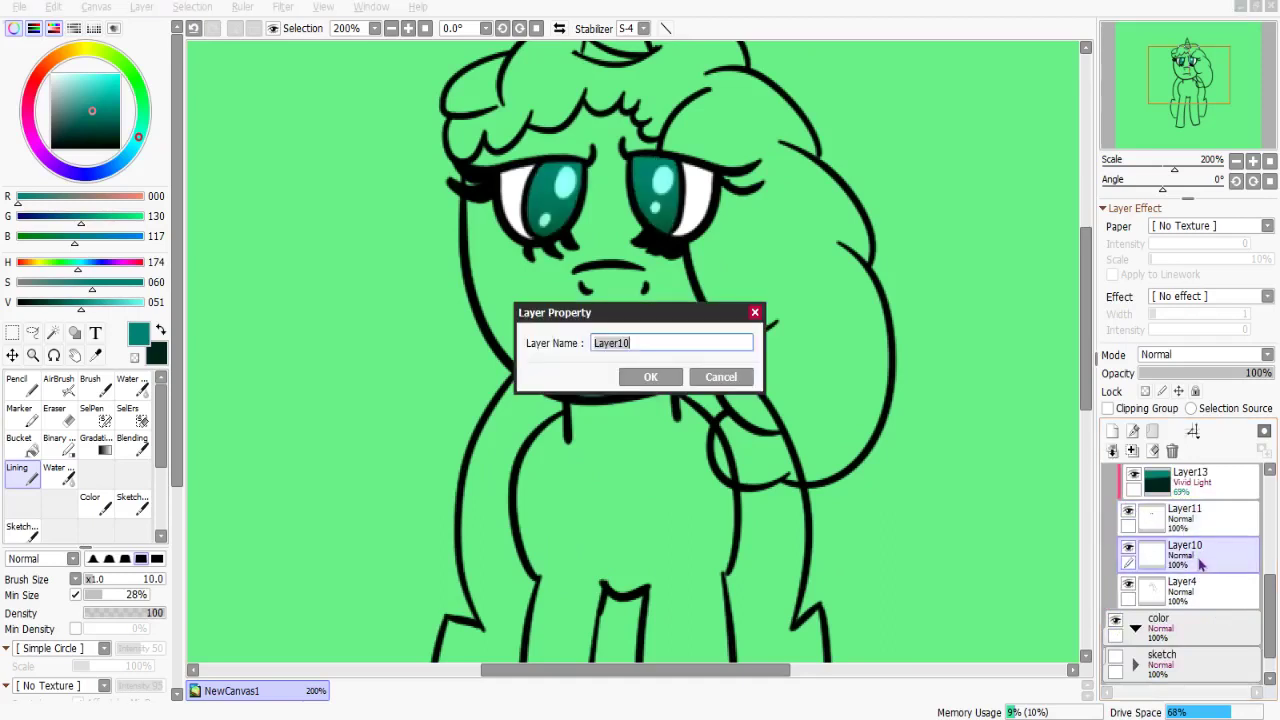
type("eye_color1")
key("Return")
double_click(1192, 525)
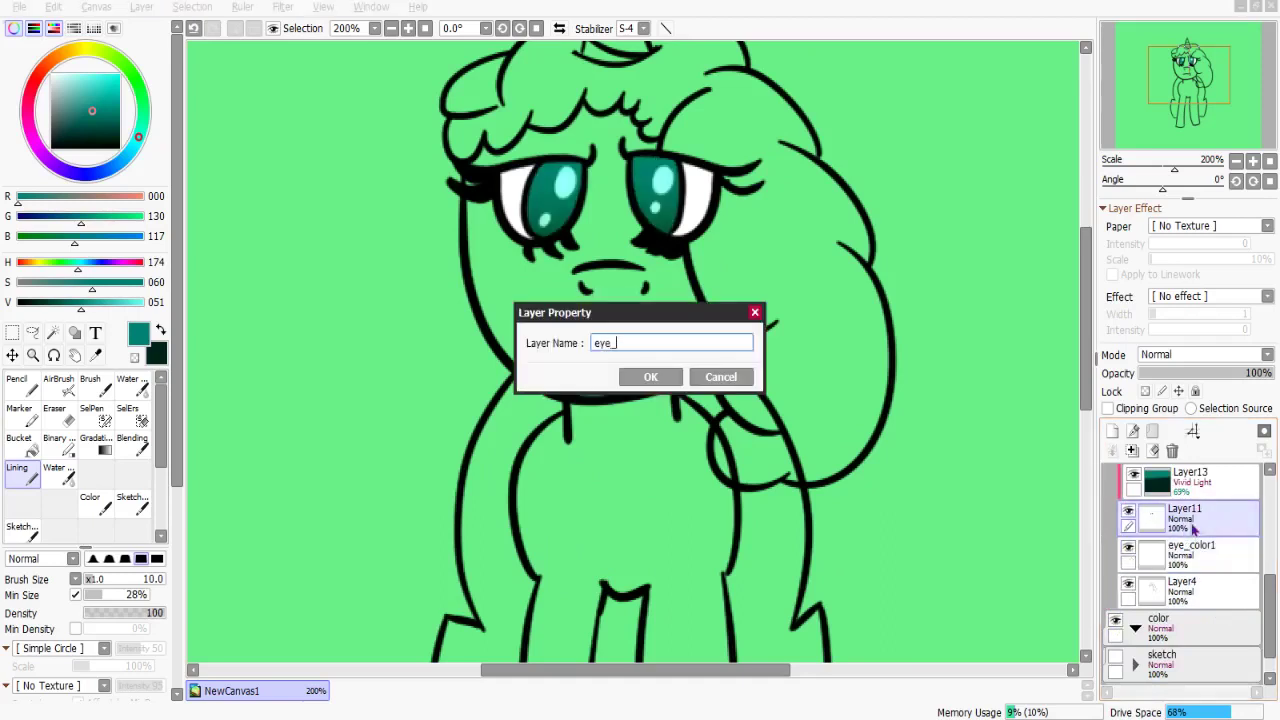
type("eye_color2")
key("Return")
scroll(1192, 530, "up", 1)
double_click(1200, 516)
type("eye_color3")
key("Return")
Rename the highlight layer eye_shine and the eye line-art layer Layer5 as eyes.
scroll(1200, 516, "up", 2)
double_click(1190, 548)
type("eye_shine")
key("Return")
double_click(1174, 518)
type("eyes")
key("Return")
Rename Layer6 as face and Layer7 as head.
double_click(1196, 484)
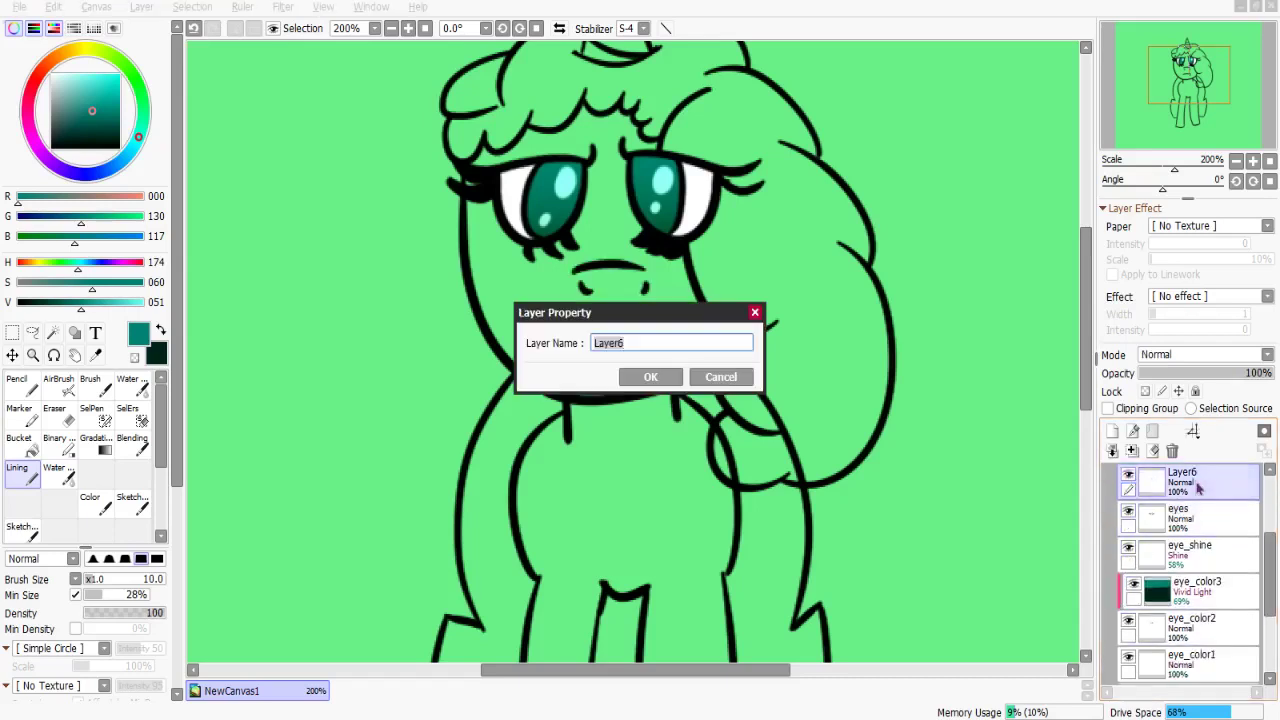
key("Return")
scroll(1190, 500, "up", 2)
double_click(1170, 548)
type("head")
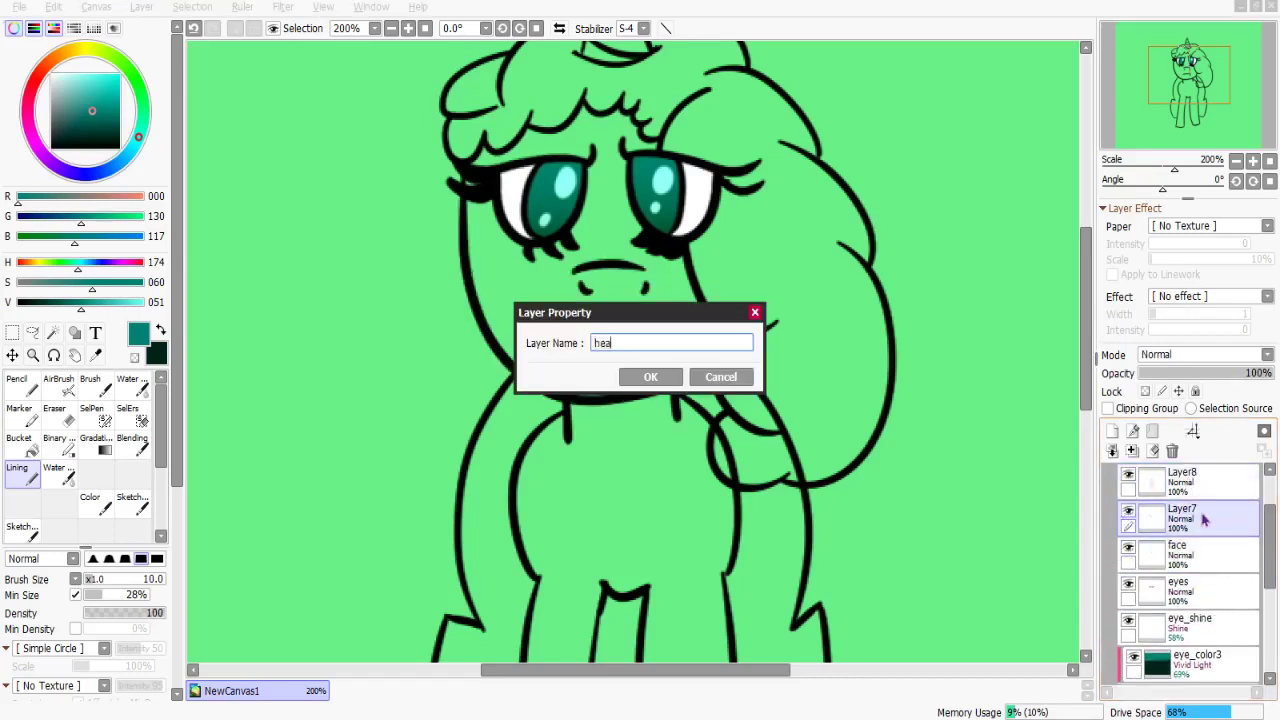
key("Return")
Rename Layer8 as torso and Layer9 as back_legs.
double_click(1186, 520)
type("torrso")
key("Return")
scroll(1186, 520, "up", 1)
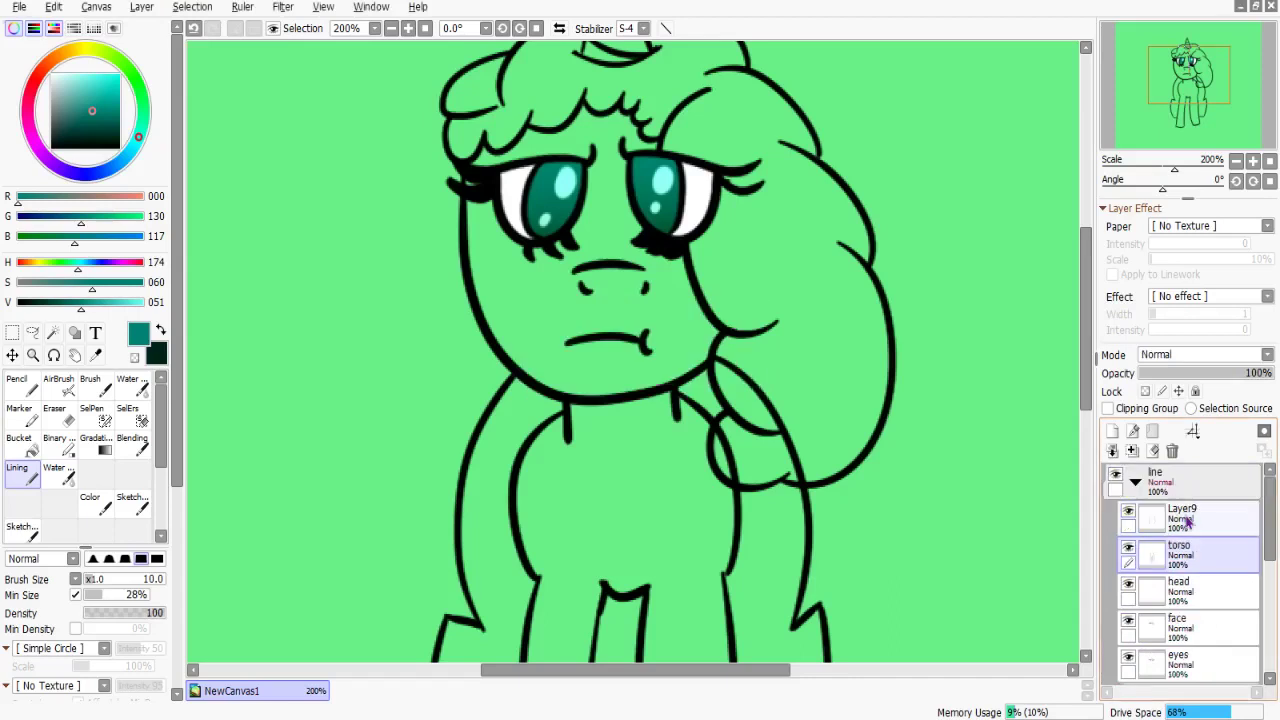
double_click(1180, 524)
type("back")
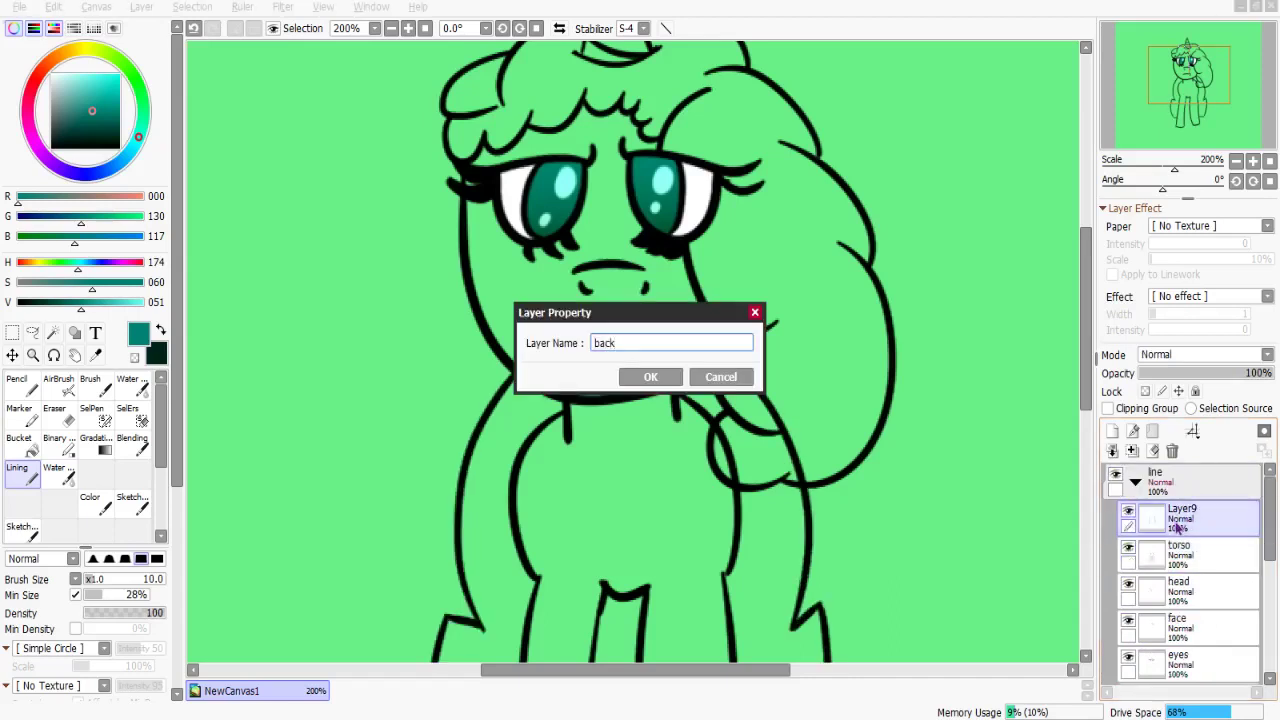
key("Return")
double_click(1178, 527)
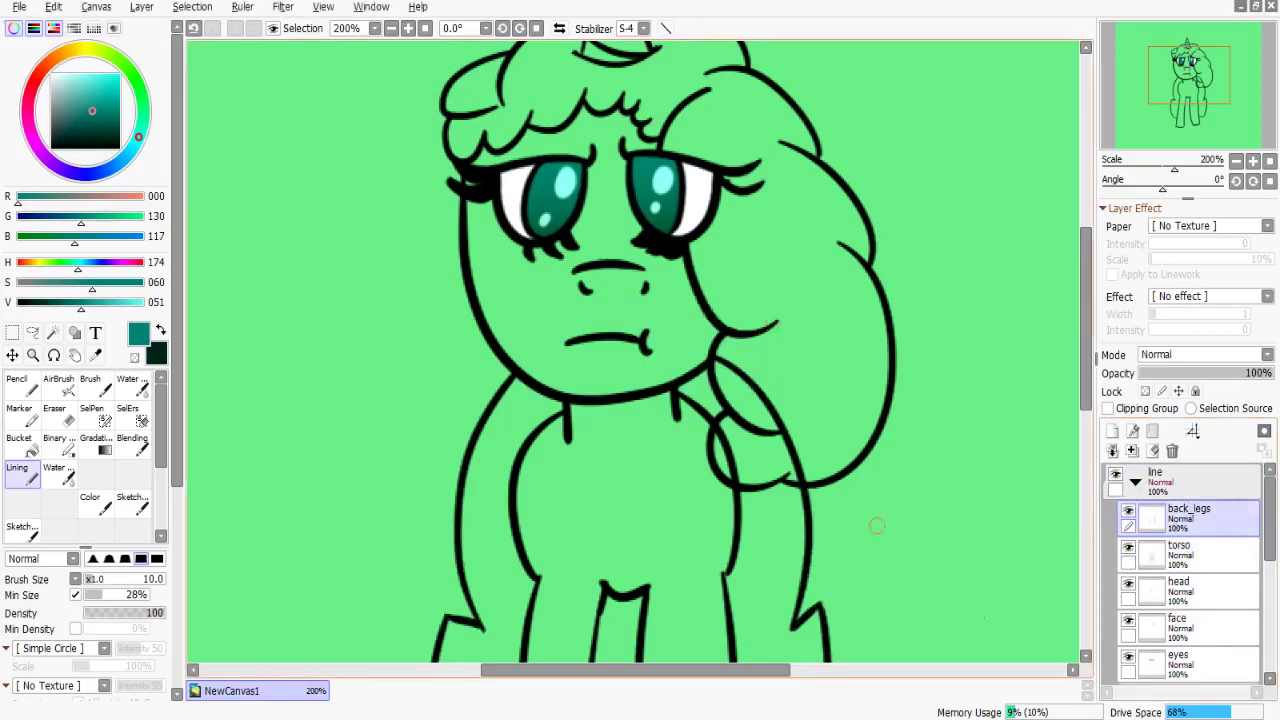
Rename Layer4, the mane line art at the end of the line folder, as hair.
scroll(1152, 580, "down", 5)
double_click(1180, 600)
type("hair")
key("Return")
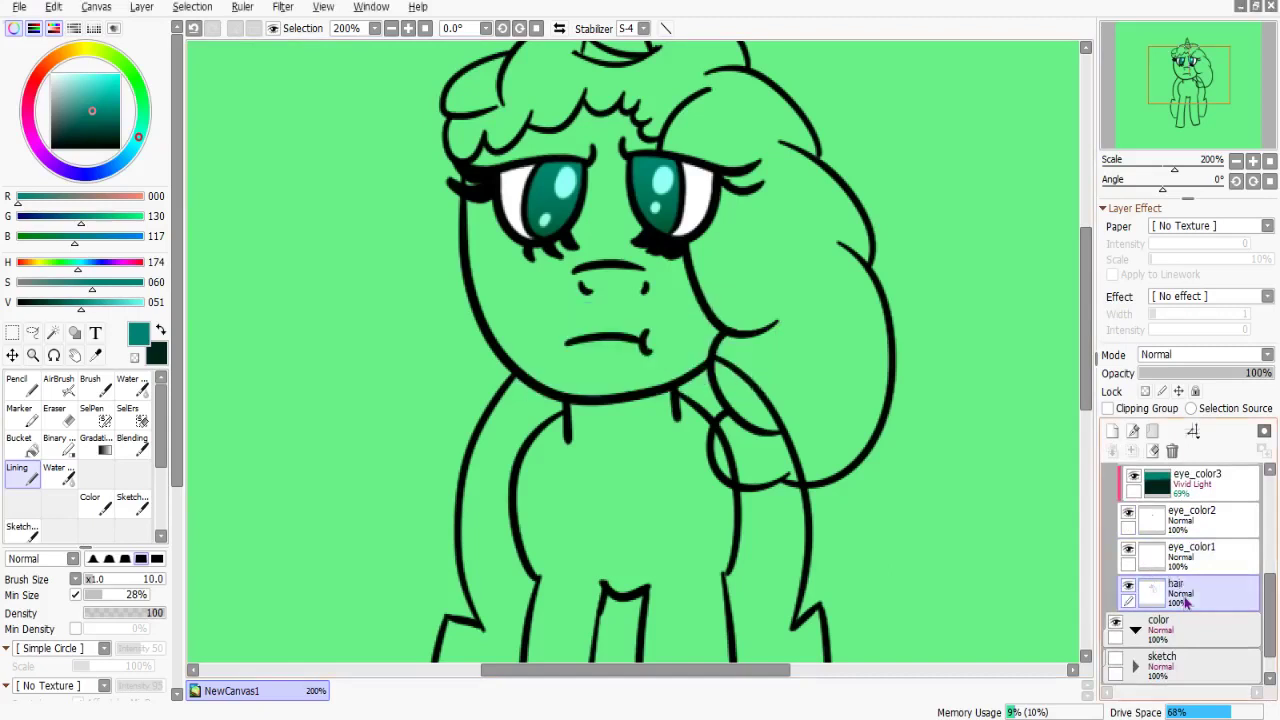
Add a layer below the hair line art and name it hair_color.
scroll(1160, 563, "down", 1)
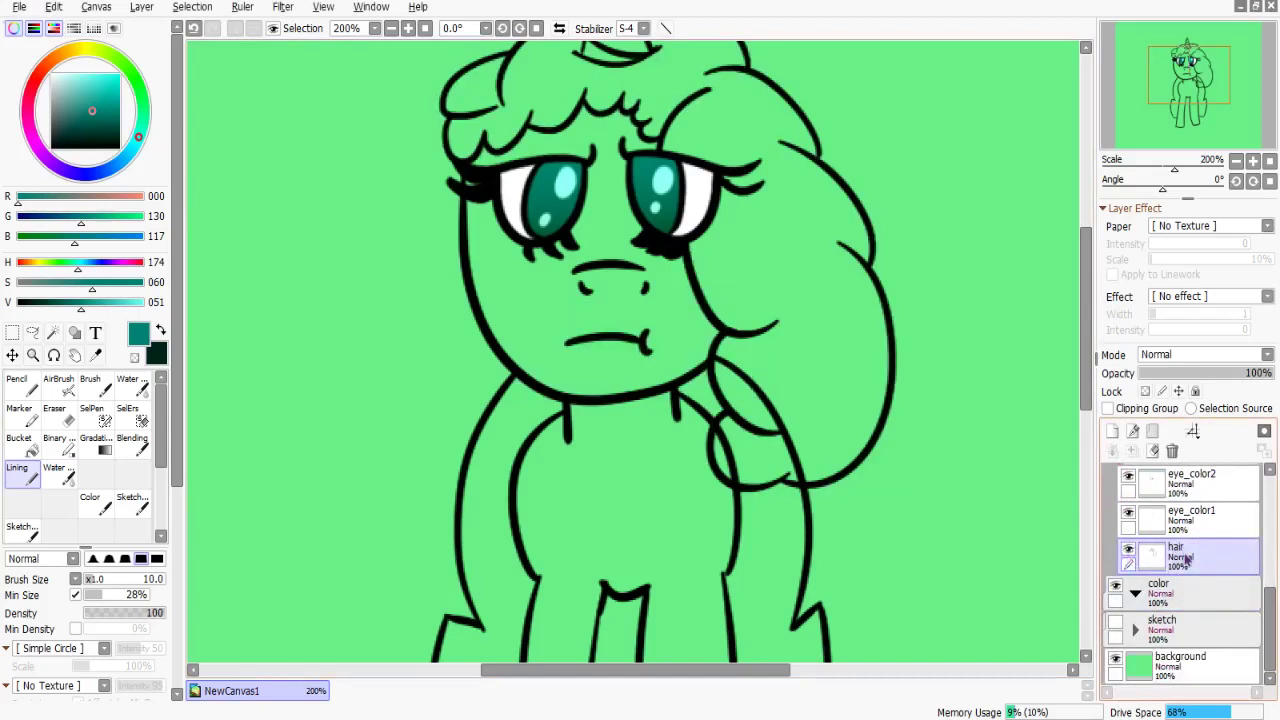
key("ctrl+shift+n")
double_click(1190, 597)
type("hair_col")
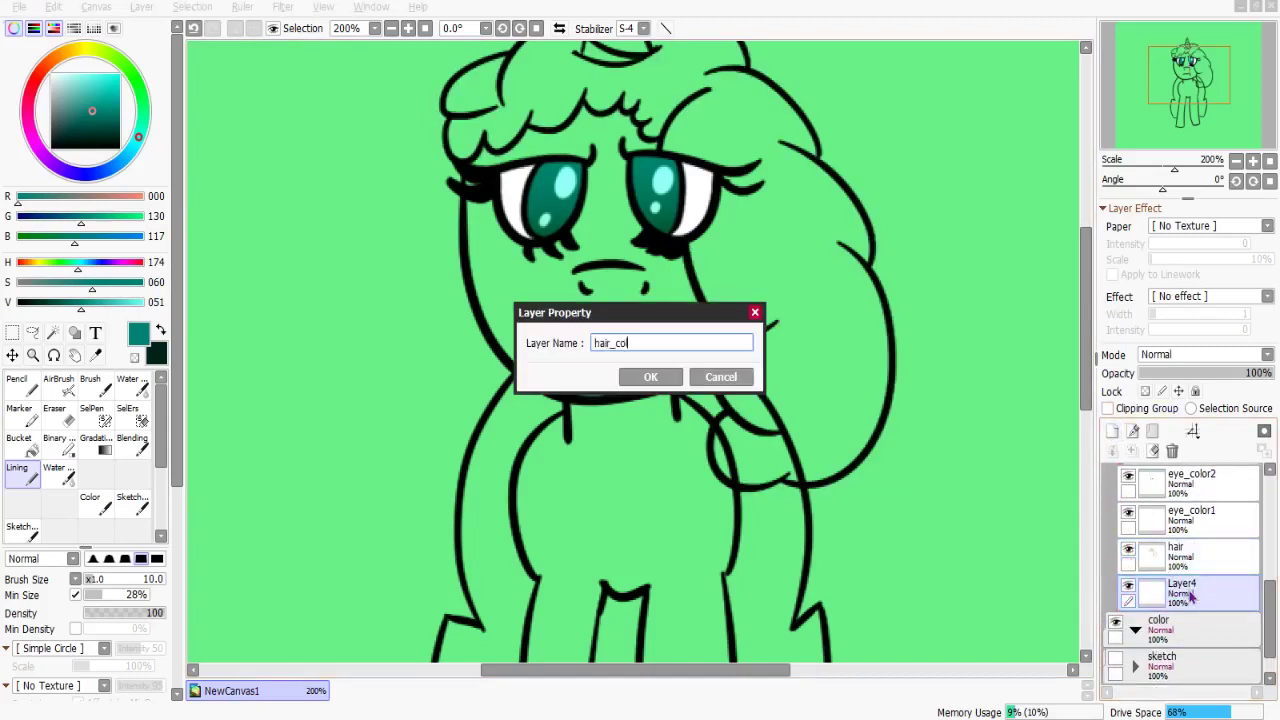
type("or")
key("Return")
Pick an orange (RGB 217, 135, 5) and trace inside the forelock outlines and around the horn's base.
scroll(529, 169, "up", 4)
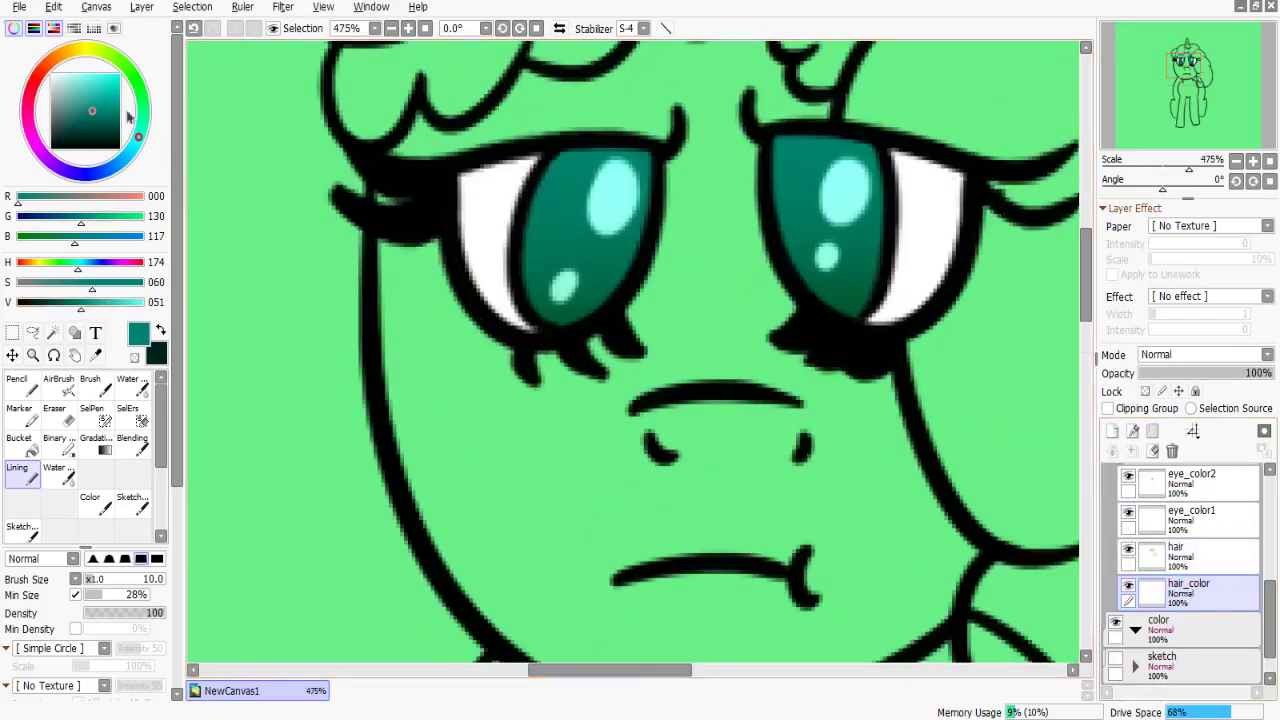
left_click(30, 94)
left_click(105, 95)
left_click_drag(30, 94, 63, 53)
mouse_move(112, 100)
left_mouse_down()
mouse_move(100, 125)
mouse_move(112, 86)
left_mouse_up()
scroll(400, 250, "up", 2)
mouse_move(390, 245)
left_mouse_down()
mouse_move(582, 172)
mouse_move(520, 285)
left_mouse_up()
key("ctrl+z")
scroll(528, 286, "up", 2)
mouse_move(355, 340)
left_mouse_down()
mouse_move(250, 320)
mouse_move(310, 252)
left_mouse_up()
mouse_move(310, 252)
left_mouse_down()
mouse_move(420, 312)
mouse_move(460, 215)
mouse_move(487, 290)
mouse_move(440, 375)
mouse_move(630, 220)
mouse_move(530, 310)
left_mouse_up()
left_click_drag(495, 240, 656, 340)
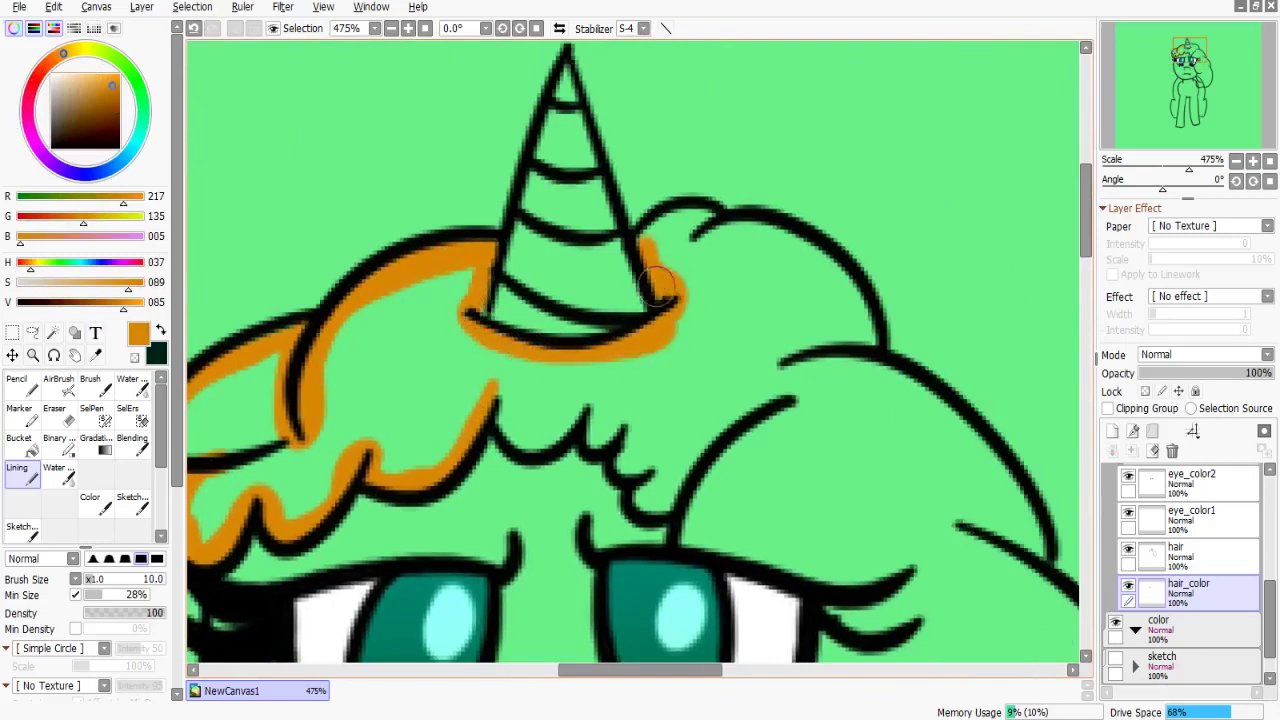
Trace orange along the inside of the large side mane's curls, down to its lowest lock.
left_click_drag(710, 222, 633, 177)
left_click_drag(630, 185, 752, 218)
mouse_move(788, 275)
left_mouse_down()
mouse_move(623, 177)
mouse_move(634, 134)
mouse_move(662, 108)
left_mouse_up()
left_click_drag(662, 108, 745, 192)
left_click_drag(785, 265, 700, 237)
mouse_move(760, 260)
left_mouse_down()
mouse_move(686, 217)
mouse_move(647, 166)
left_mouse_up()
left_click_drag(645, 140, 716, 210)
left_click_drag(775, 300, 795, 370)
left_click_drag(795, 370, 705, 230)
mouse_move(675, 180)
left_mouse_down()
mouse_move(725, 300)
mouse_move(695, 260)
left_mouse_up()
mouse_move(700, 150)
left_mouse_down()
mouse_move(735, 300)
mouse_move(673, 285)
mouse_move(691, 234)
left_mouse_up()
mouse_move(640, 500)
left_mouse_down()
mouse_move(680, 429)
mouse_move(763, 409)
left_mouse_up()
left_click_drag(700, 480, 765, 448)
left_click_drag(765, 448, 606, 451)
left_click_drag(606, 451, 630, 525)
mouse_move(588, 393)
left_mouse_down()
mouse_move(563, 540)
mouse_move(571, 514)
mouse_move(686, 471)
mouse_move(580, 457)
mouse_move(586, 474)
mouse_move(598, 419)
left_mouse_up()
Move hair and hair_color above the eyes layer and trace orange inside the mane lock overlapping the eye.
scroll(1198, 648, "up", 2)
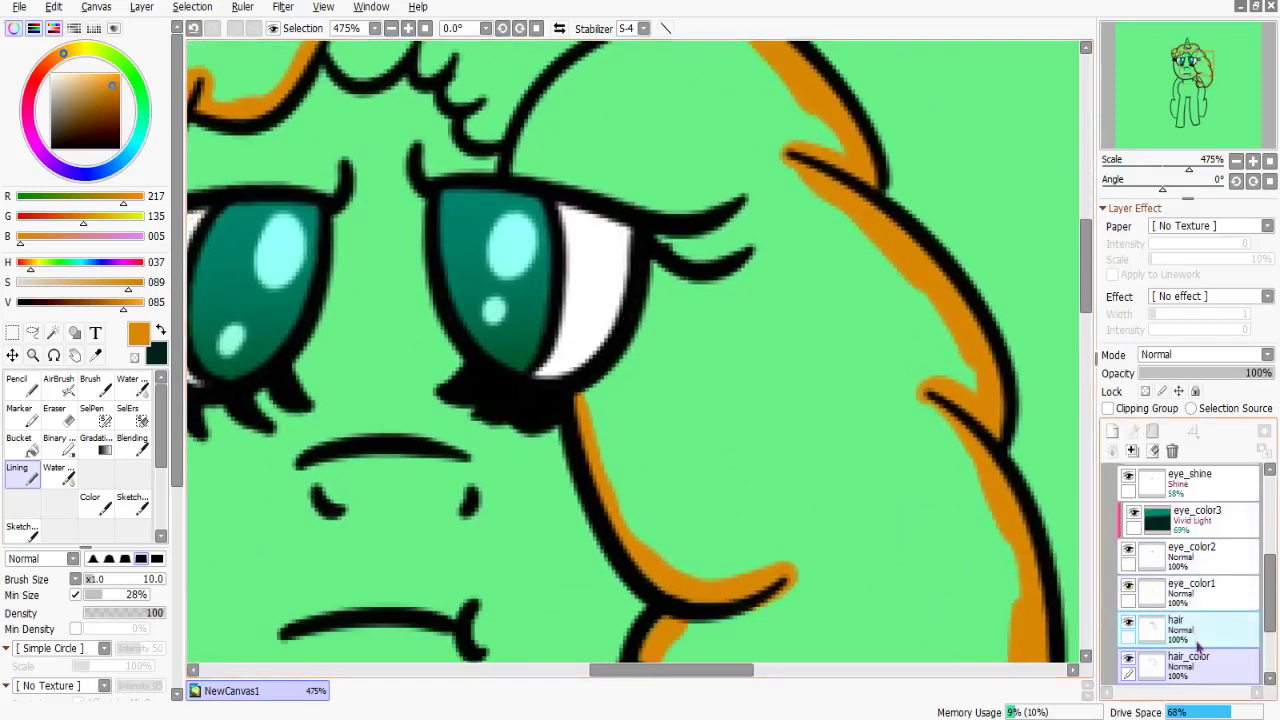
mouse_move(1190, 503)
left_mouse_down()
mouse_move(1214, 570)
mouse_move(1175, 520)
left_mouse_up()
left_click_drag(638, 336, 593, 428)
left_click_drag(592, 378, 704, 250)
left_click_drag(583, 336, 695, 343)
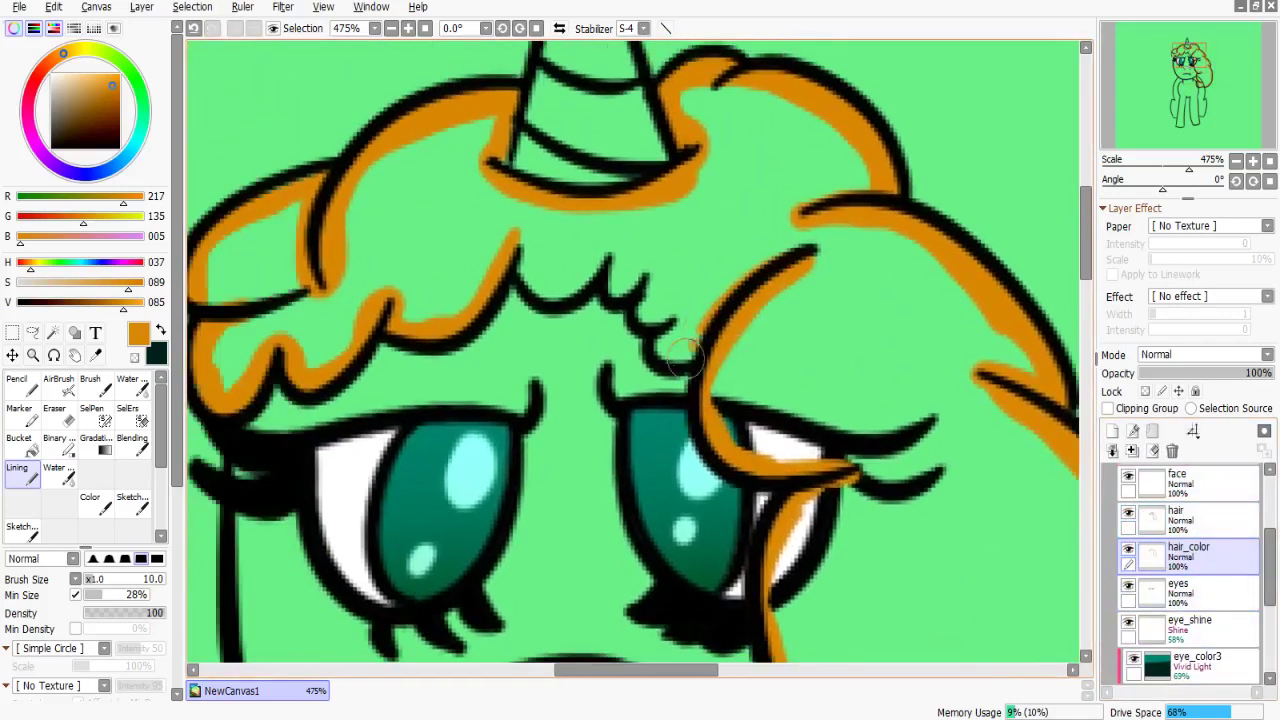
Bucket-fill the outlined forelock and side mane with the orange.
left_click(19, 443)
left_click(270, 290)
left_click_drag(244, 368, 349, 268)
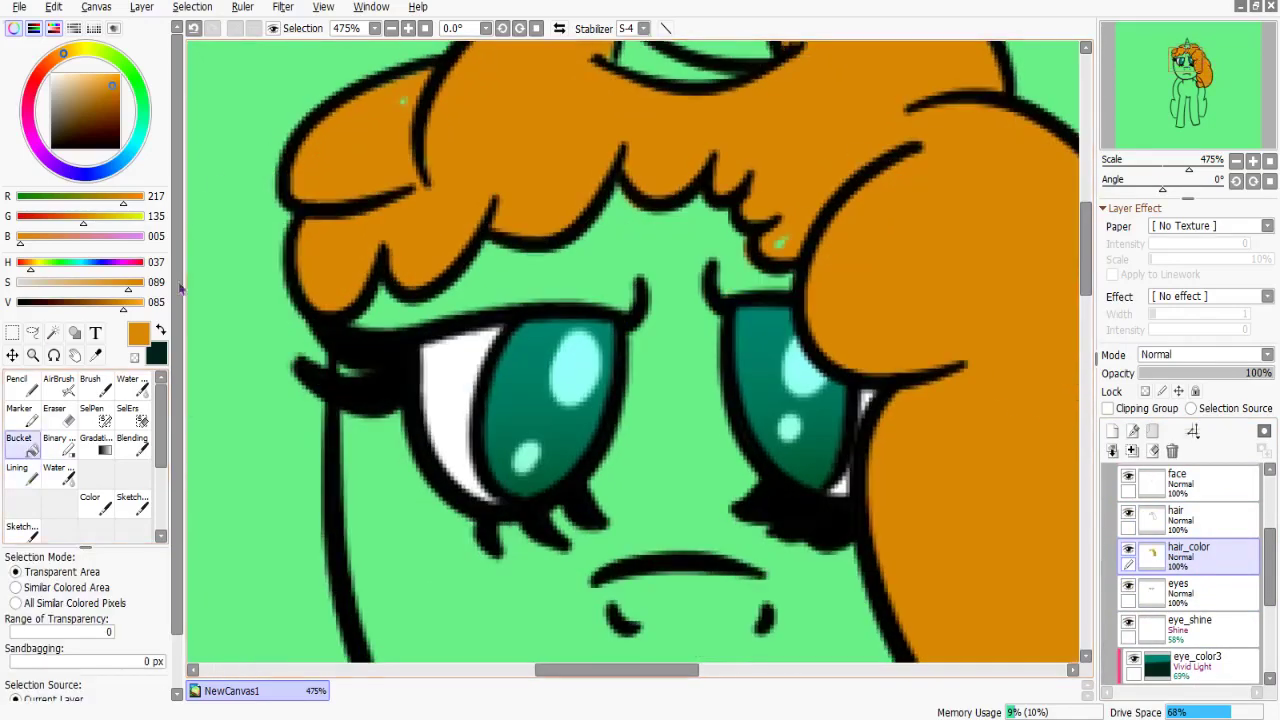
Paint over the unfilled specks in the mane with the Lining brush, reducing its size to 6.
left_click(18, 472)
mouse_move(760, 243)
left_mouse_down()
mouse_move(580, 318)
mouse_move(497, 262)
mouse_move(377, 93)
left_mouse_up()
left_click_drag(641, 104, 720, 400)
key("bracketleft")
key("bracketleft")
key("bracketleft")
key("bracketleft")
scroll(620, 258, "left", 5)
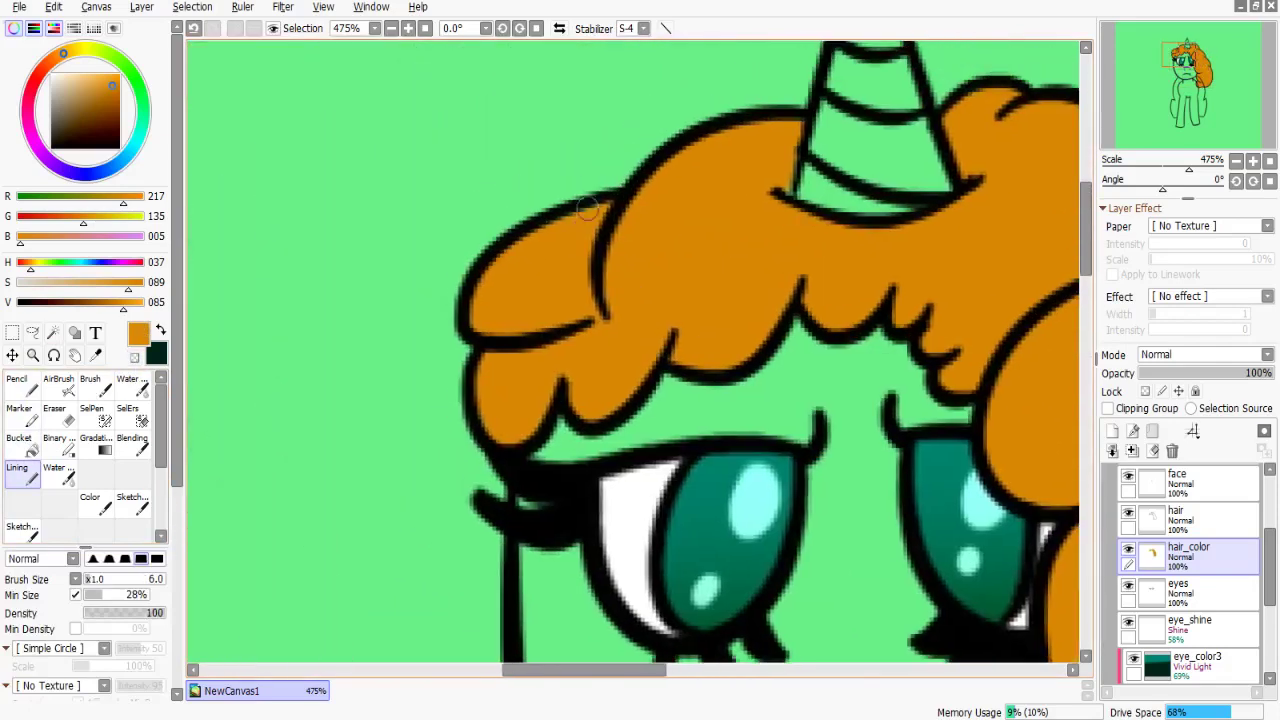
scroll(587, 207, "right", 5)
scroll(677, 400, "down", 5)
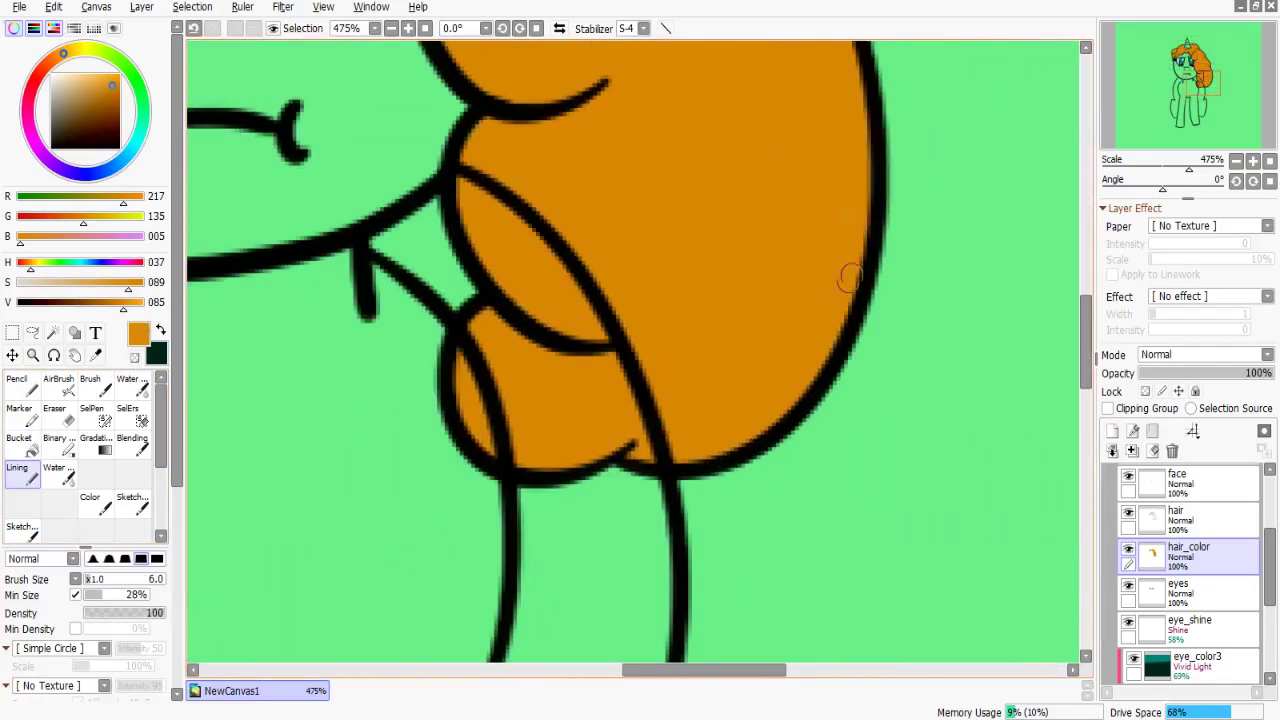
scroll(848, 279, "down", 2)
scroll(848, 279, "up", 2)
scroll(1190, 560, "up", 2)
Move the hair and hair_color layers to the front of the line folder, above back_legs.
scroll(966, 529, "down", 3)
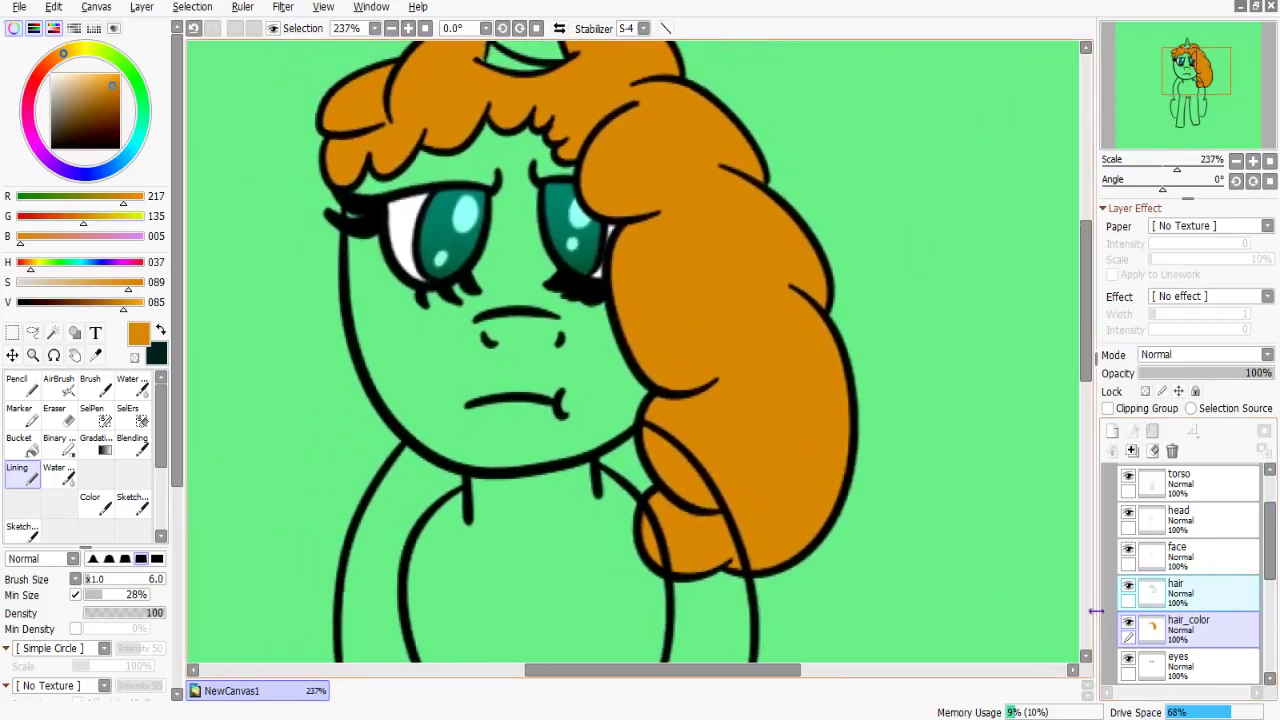
scroll(1213, 645, "up", 1)
scroll(1183, 525, "up", 1)
scroll(729, 400, "down", 3)
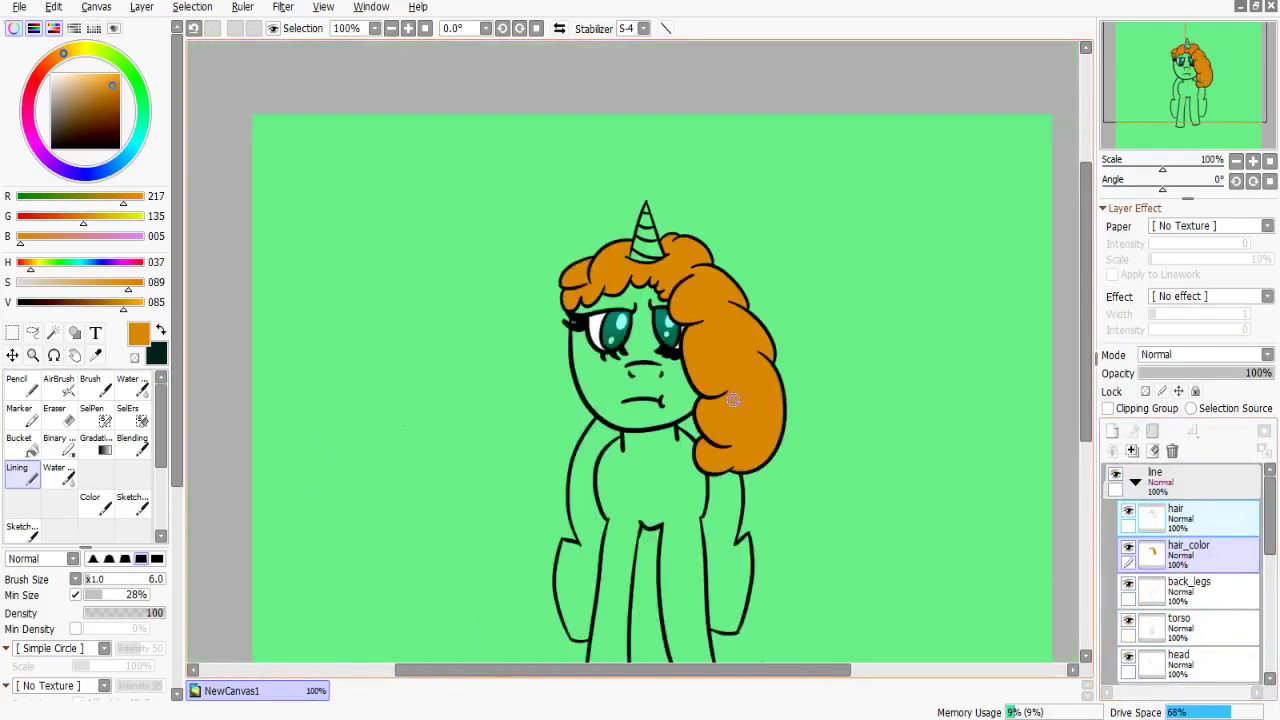
scroll(729, 400, "up", 2)
scroll(960, 415, "down", 3)
scroll(1190, 560, "down", 3)
scroll(1190, 560, "up", 2)
Add a layer directly below the eyes layer and name it body_color.
left_click(1190, 590)
scroll(1190, 560, "down", 3)
left_click(1190, 512)
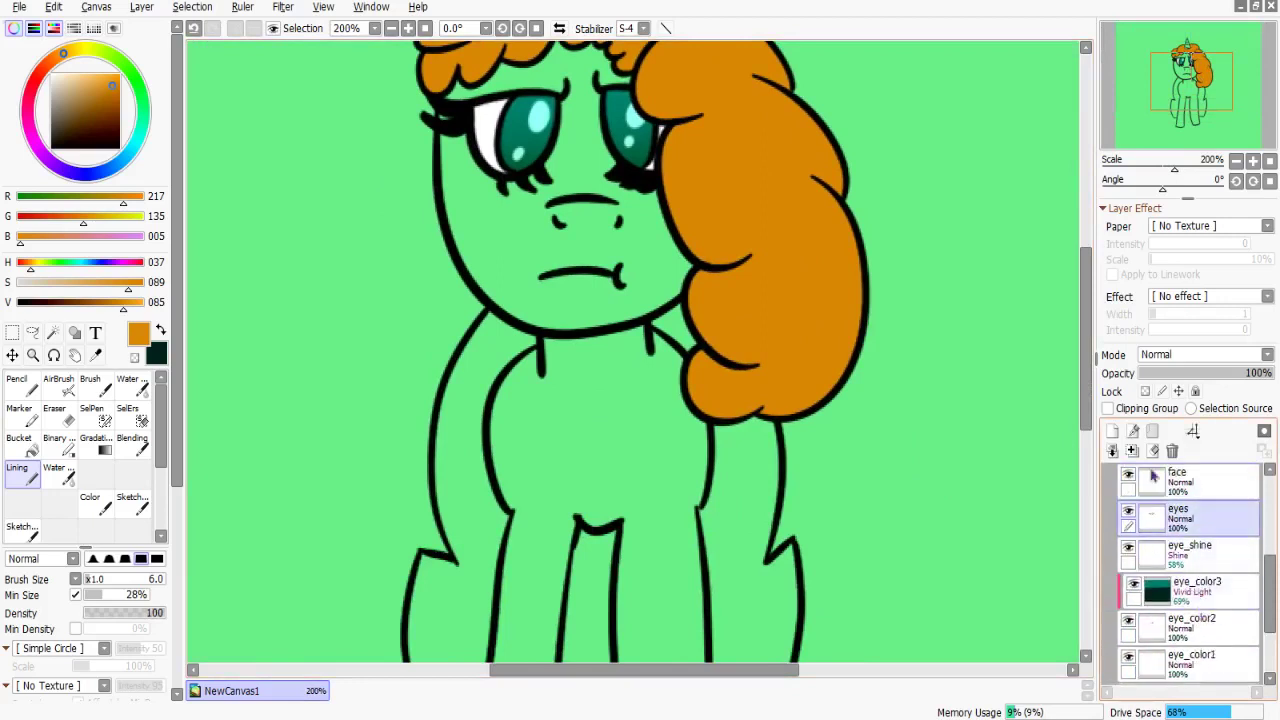
left_click(1112, 431)
double_click(1200, 560)
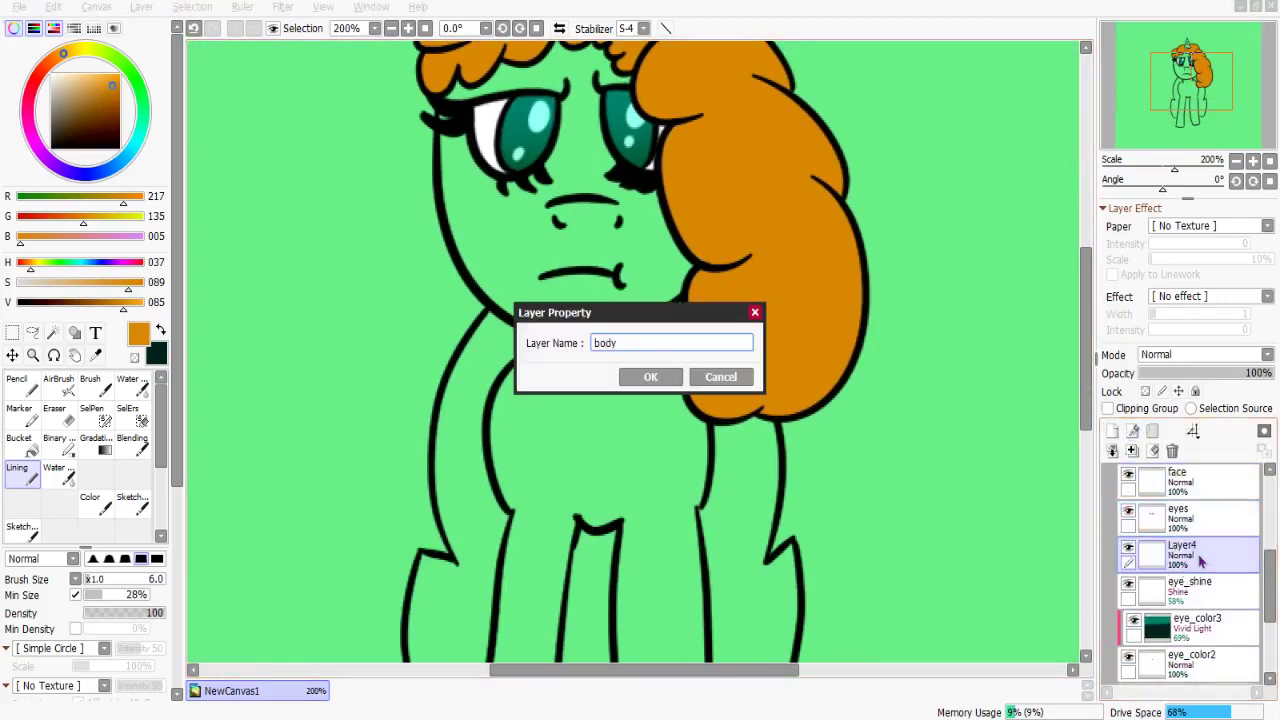
key("Return")
Pick a red (RGB 231, 55, 55) and trace the forehead under the fringe with the Lining brush at size 12.
left_click(32, 86)
left_click(104, 77)
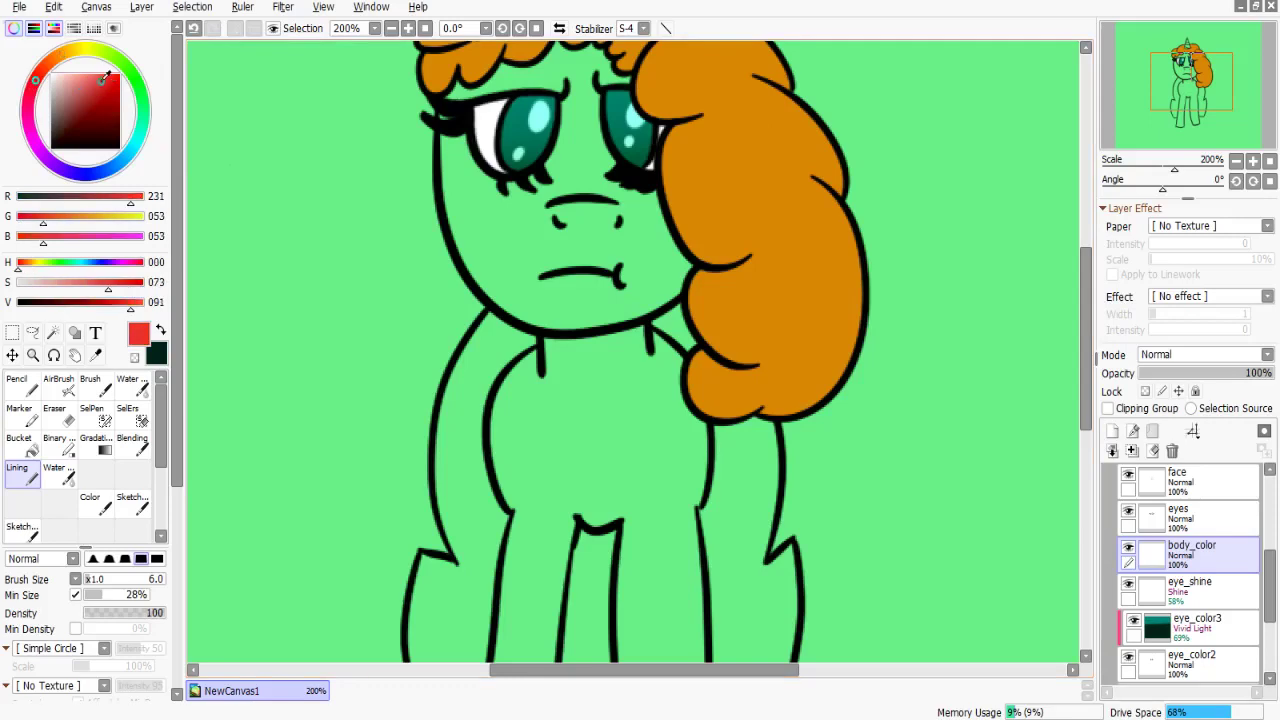
left_click_drag(338, 174, 363, 294)
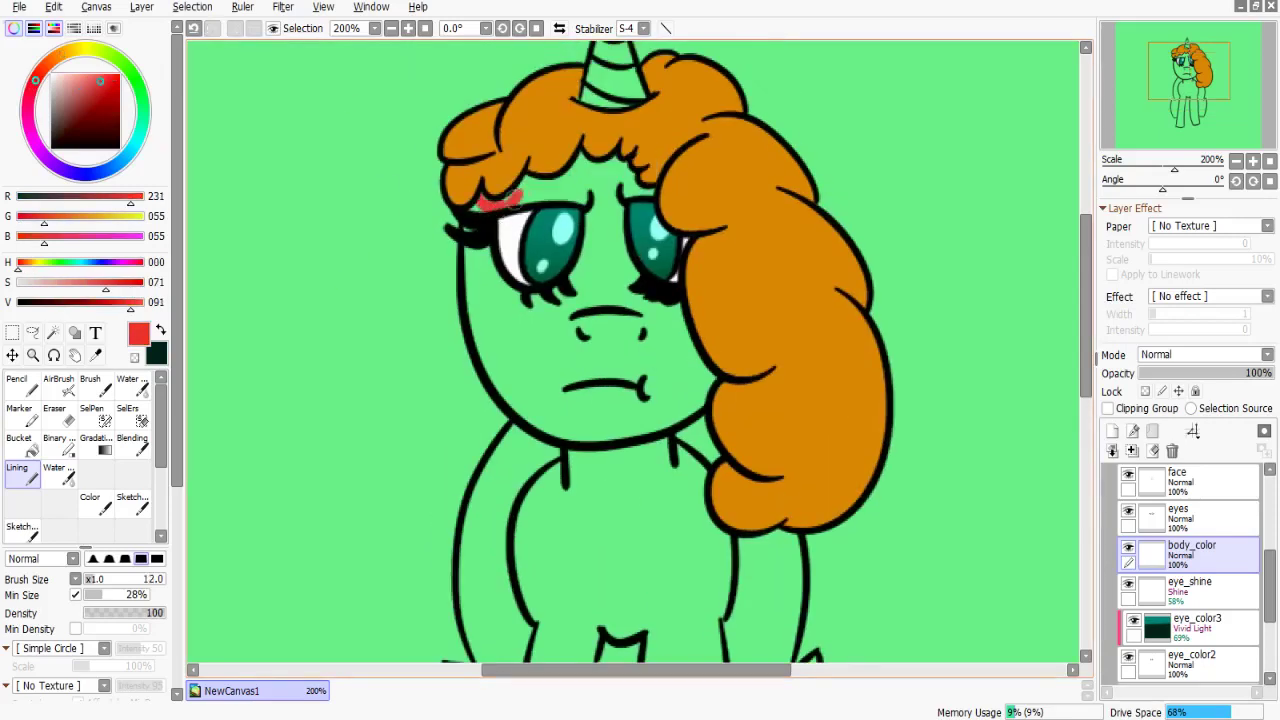
scroll(505, 197, "up", 5)
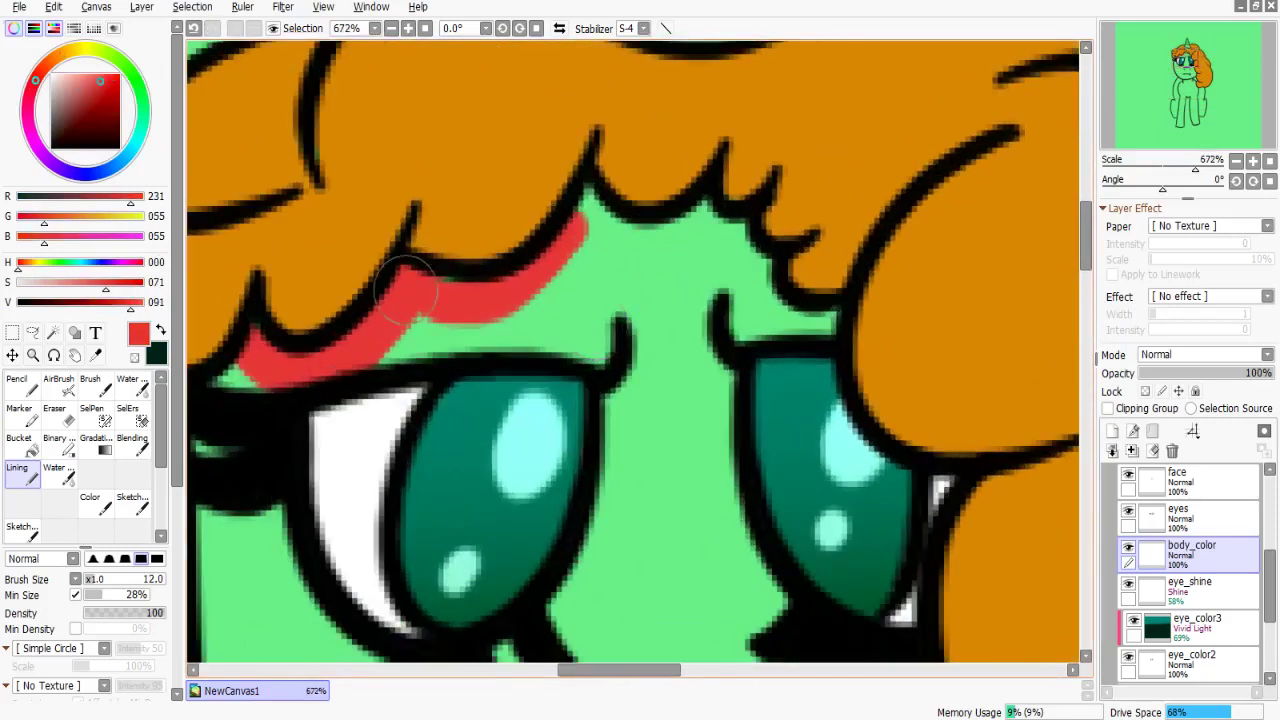
mouse_move(527, 263)
left_mouse_down()
mouse_move(649, 228)
mouse_move(650, 185)
left_mouse_up()
left_click_drag(650, 185, 772, 252)
Move body_color beneath eye_color1 and trace the rest of the face's inner edge in red.
mouse_move(818, 435)
left_mouse_down()
mouse_move(668, 270)
mouse_move(690, 355)
left_mouse_up()
mouse_move(750, 414)
left_mouse_down()
mouse_move(766, 530)
mouse_move(737, 640)
mouse_move(712, 342)
left_mouse_up()
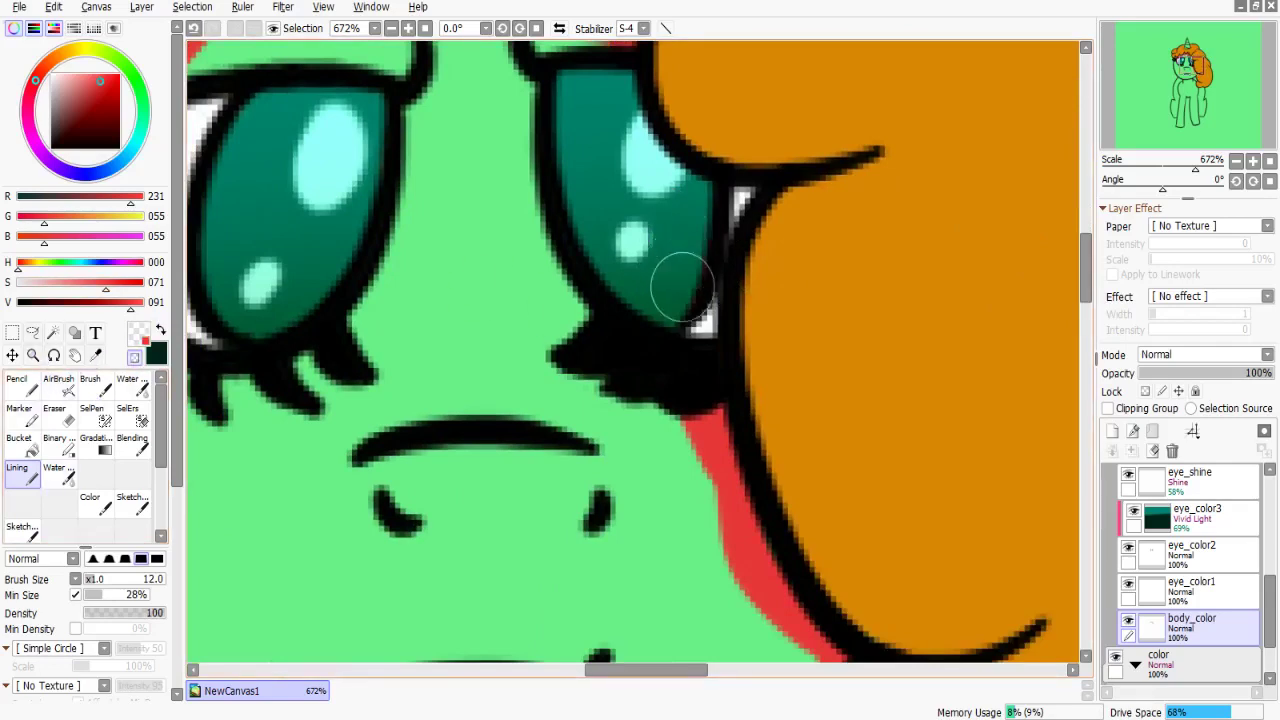
left_click_drag(667, 300, 542, 278)
left_click_drag(625, 283, 615, 103)
mouse_move(600, 560)
left_mouse_down()
mouse_move(670, 270)
mouse_move(605, 435)
left_mouse_up()
mouse_move(412, 387)
left_mouse_down()
mouse_move(820, 502)
mouse_move(460, 420)
left_mouse_up()
scroll(549, 509, "up", 5)
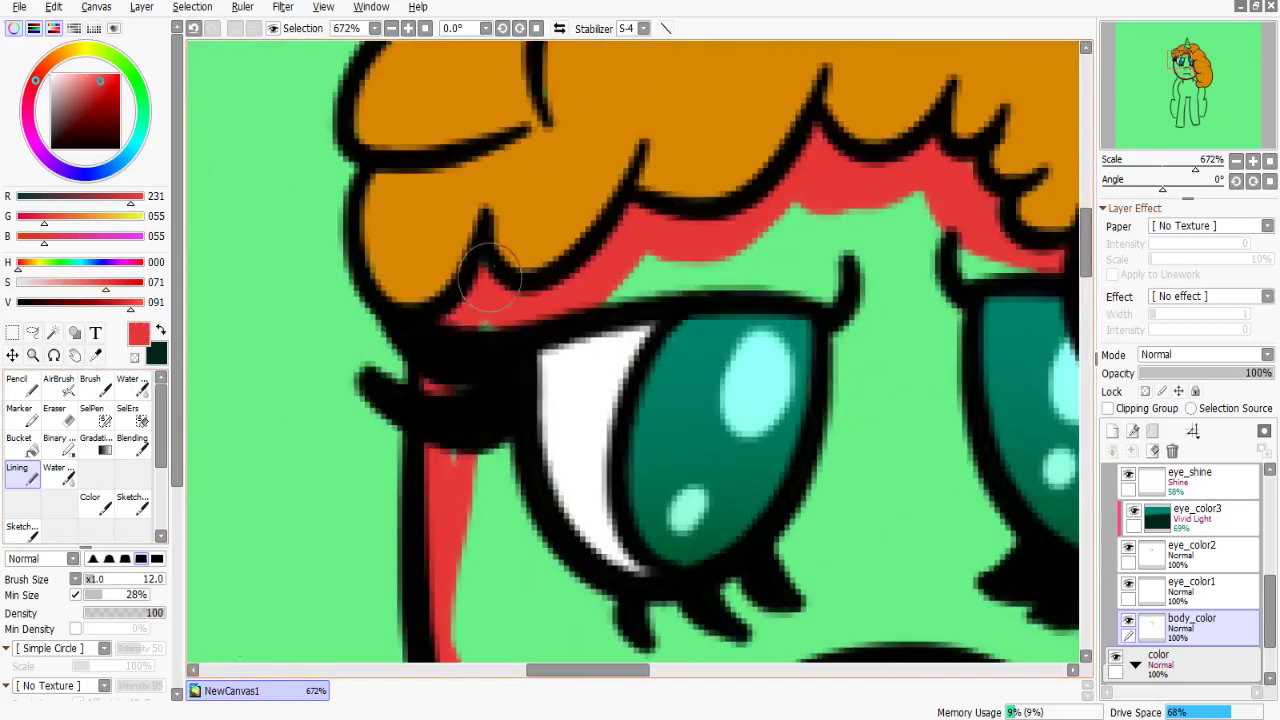
Trace red around the neck lines and along the inside of the chest outline.
scroll(503, 298, "down", 8)
left_click_drag(503, 298, 480, 400)
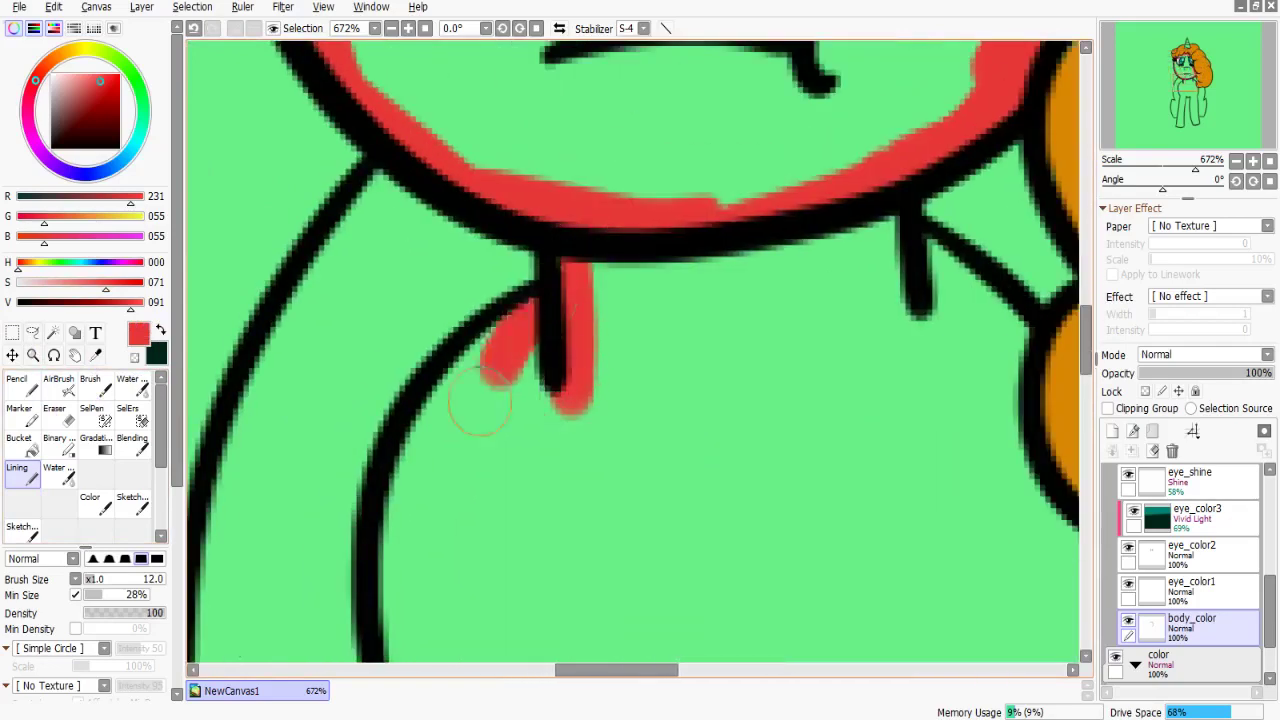
scroll(480, 400, "down", 5)
left_click_drag(600, 277, 610, 360)
scroll(503, 560, "up", 5)
mouse_move(503, 560)
left_mouse_down()
mouse_move(857, 294)
mouse_move(706, 129)
mouse_move(830, 263)
mouse_move(860, 375)
mouse_move(514, 300)
mouse_move(680, 280)
left_mouse_up()
Trace red inside the front legs' outlines down to the hooves.
left_click_drag(700, 190, 660, 495)
left_click_drag(695, 356, 605, 490)
mouse_move(620, 430)
left_mouse_down()
mouse_move(620, 286)
mouse_move(749, 237)
left_mouse_up()
mouse_move(749, 90)
left_mouse_down()
mouse_move(690, 360)
mouse_move(714, 349)
mouse_move(714, 80)
left_mouse_up()
mouse_move(737, 171)
left_mouse_down()
mouse_move(720, 366)
mouse_move(722, 85)
mouse_move(718, 433)
left_mouse_up()
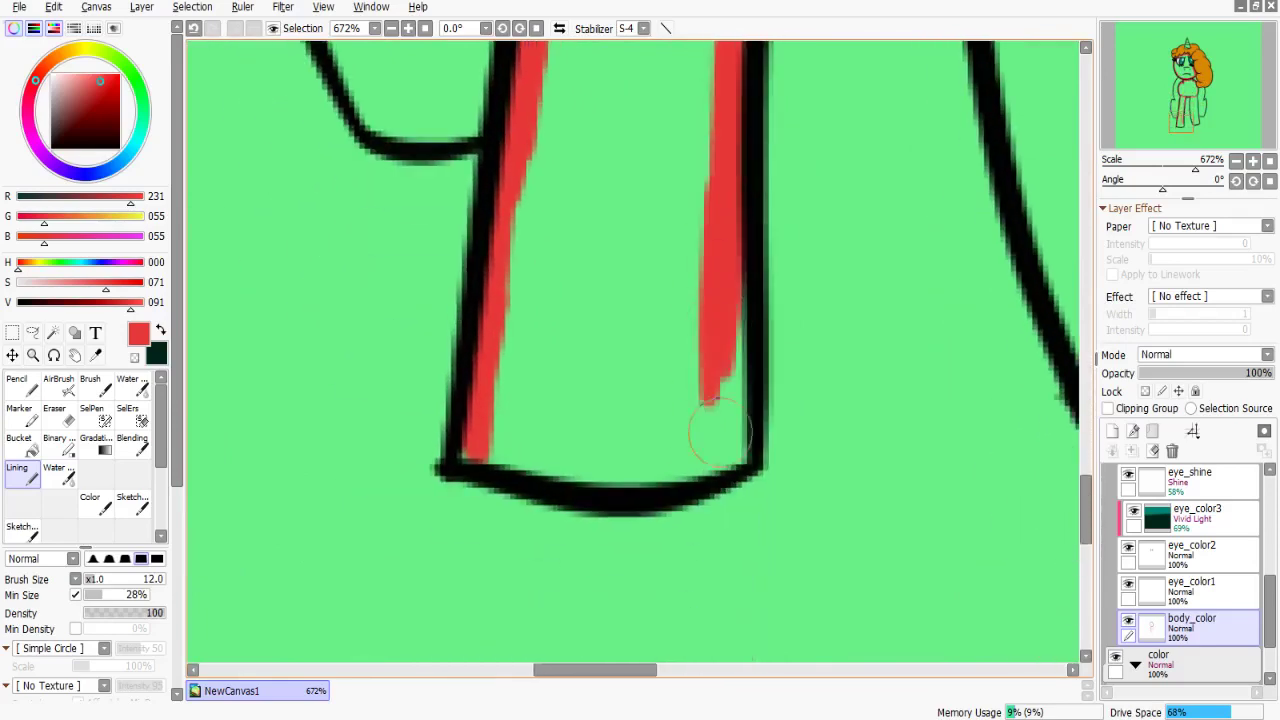
mouse_move(613, 475)
left_mouse_down()
mouse_move(505, 444)
mouse_move(681, 432)
mouse_move(634, 352)
mouse_move(661, 339)
mouse_move(653, 421)
mouse_move(641, 195)
mouse_move(603, 332)
mouse_move(644, 442)
mouse_move(603, 264)
mouse_move(633, 273)
mouse_move(573, 160)
mouse_move(665, 430)
mouse_move(696, 452)
mouse_move(864, 387)
mouse_move(830, 433)
mouse_move(739, 490)
mouse_move(699, 418)
mouse_move(679, 524)
mouse_move(655, 176)
mouse_move(830, 270)
mouse_move(830, 223)
mouse_move(589, 328)
mouse_move(780, 240)
mouse_move(777, 155)
mouse_move(853, 183)
mouse_move(877, 268)
mouse_move(891, 214)
mouse_move(868, 165)
mouse_move(815, 452)
left_mouse_up()
mouse_move(647, 470)
left_mouse_down()
mouse_move(572, 271)
mouse_move(771, 249)
mouse_move(626, 437)
mouse_move(810, 310)
mouse_move(857, 523)
left_mouse_up()
Erase the stray red spot beside the body and trace inside the back and hind-leg outlines with the Pencil at size 8.
key("e")
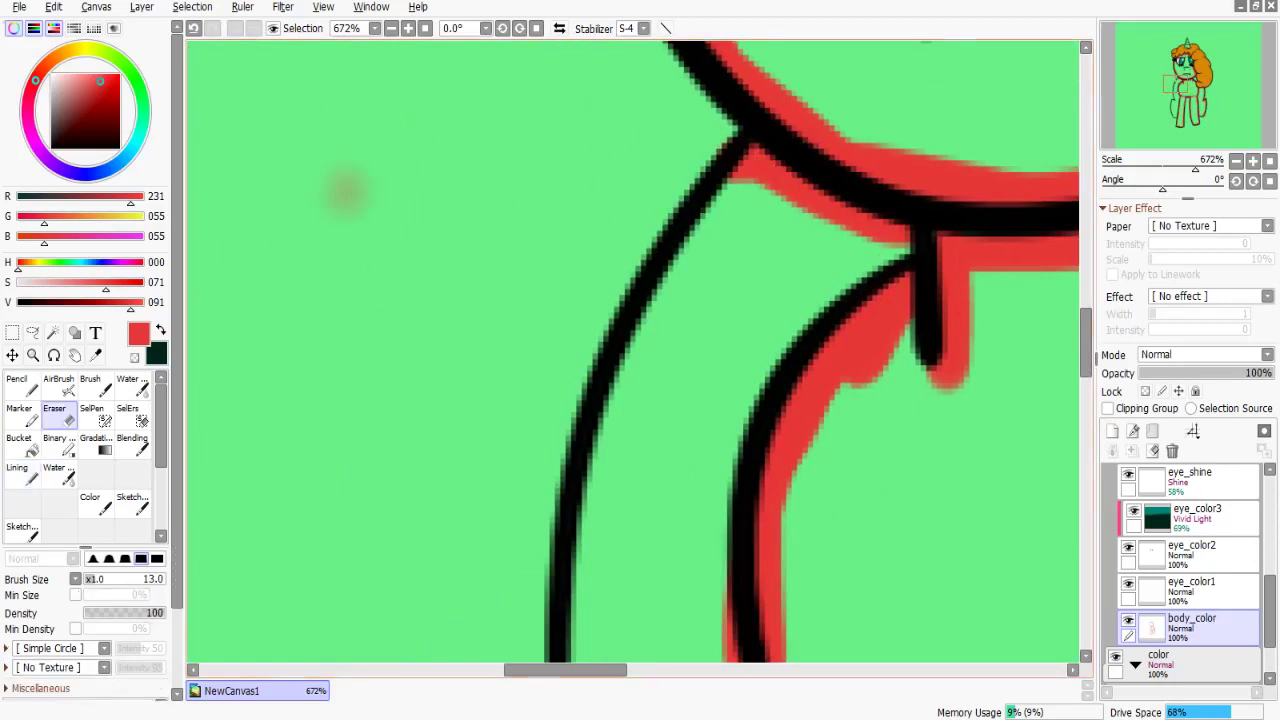
left_click_drag(696, 510, 406, 467)
key("n")
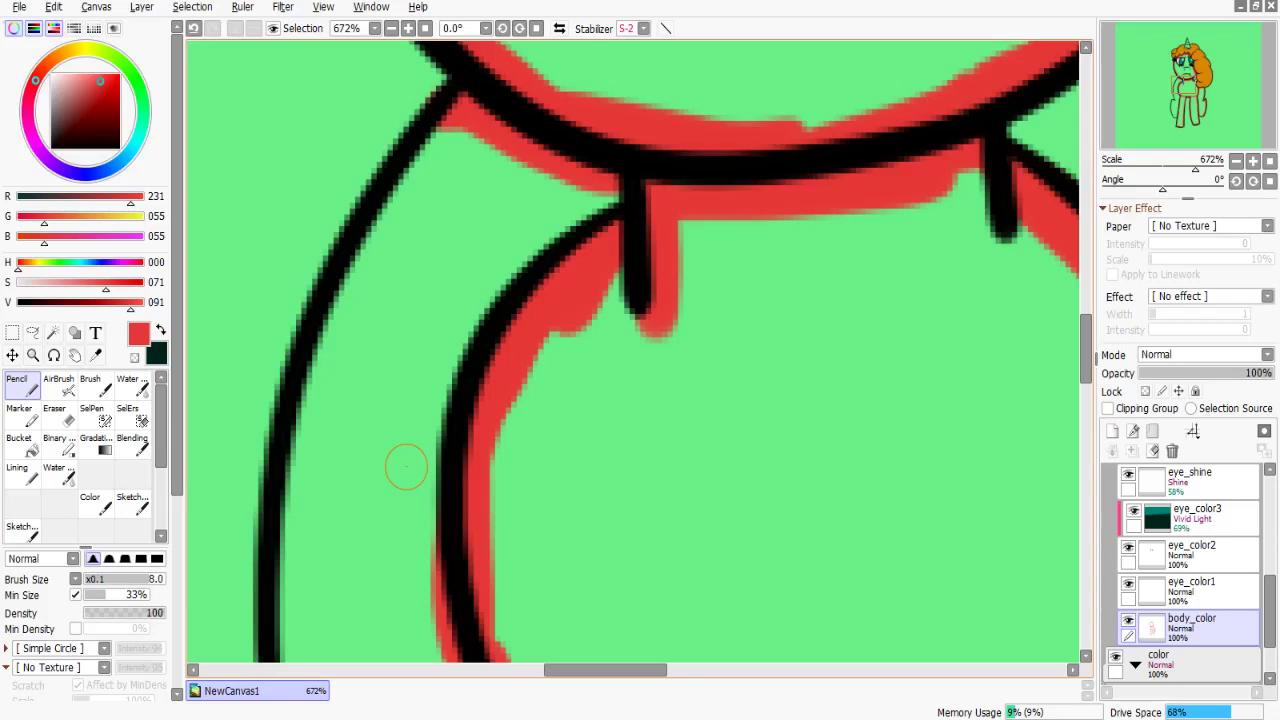
scroll(406, 467, "down", 5)
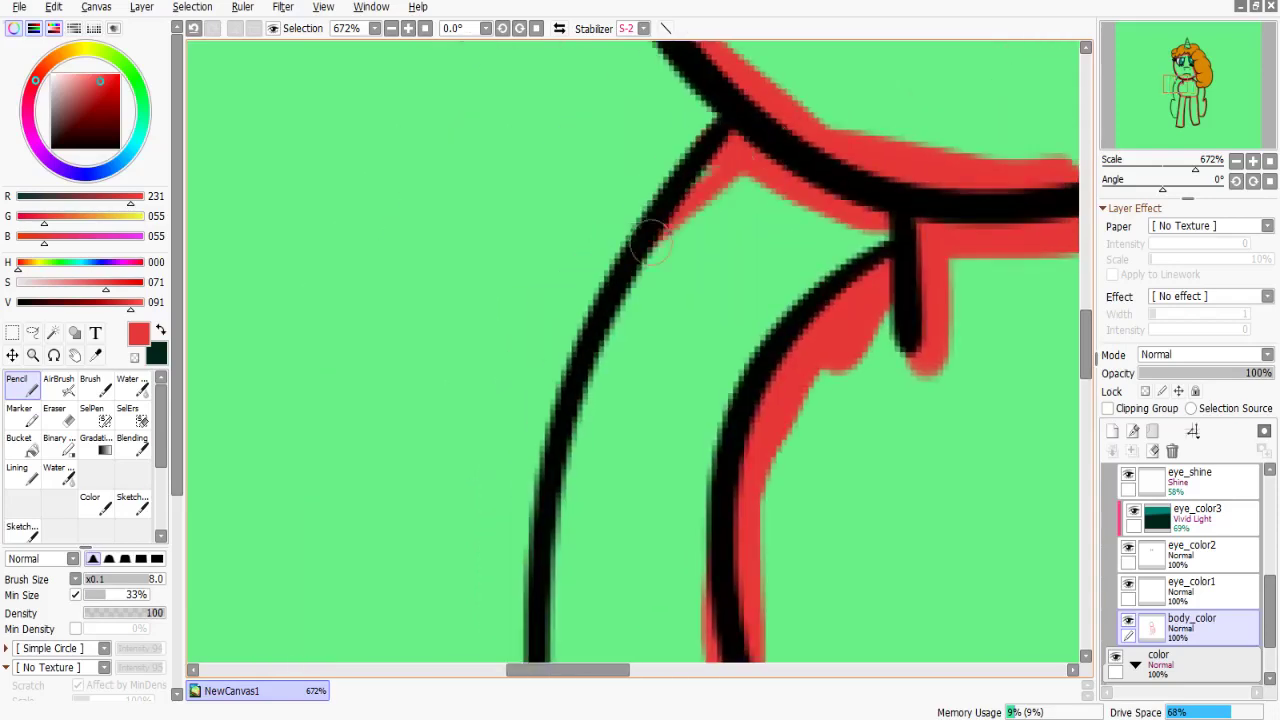
scroll(529, 343, "left", 3)
scroll(583, 402, "up", 3)
mouse_move(543, 486)
left_mouse_down()
mouse_move(569, 115)
mouse_move(542, 247)
mouse_move(545, 198)
mouse_move(605, 400)
left_mouse_up()
scroll(557, 329, "down", 4)
scroll(605, 400, "down", 5)
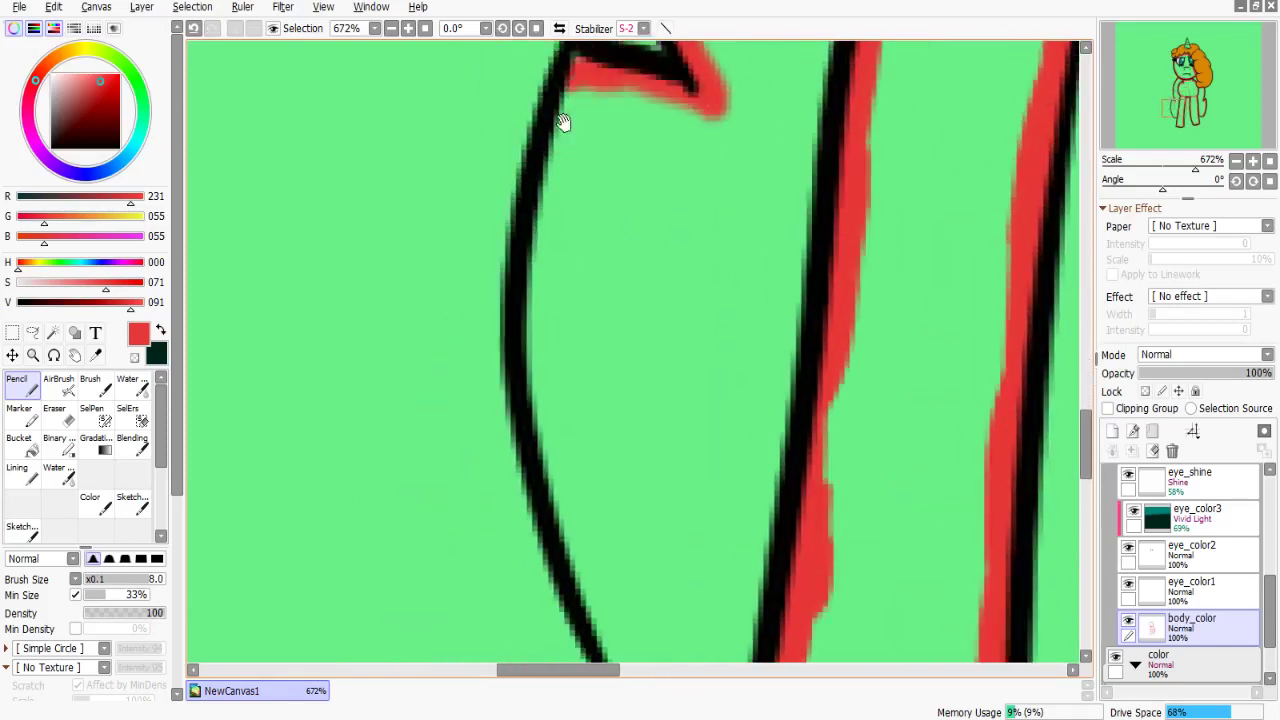
mouse_move(525, 130)
left_mouse_down()
mouse_move(586, 428)
mouse_move(728, 404)
left_mouse_up()
scroll(728, 404, "down", 6)
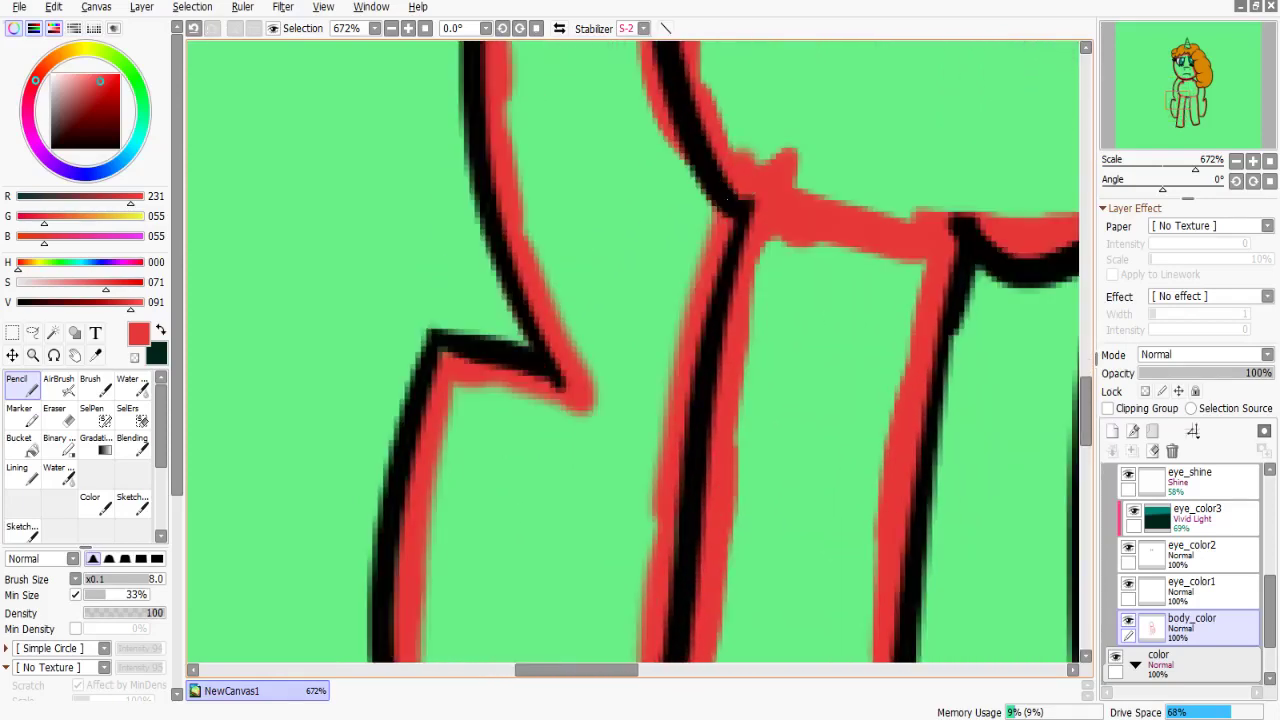
Bucket-fill the traced face, torso and legs red, and touch up the neck beside the mane with the Pencil.
key("f")
left_click(643, 446)
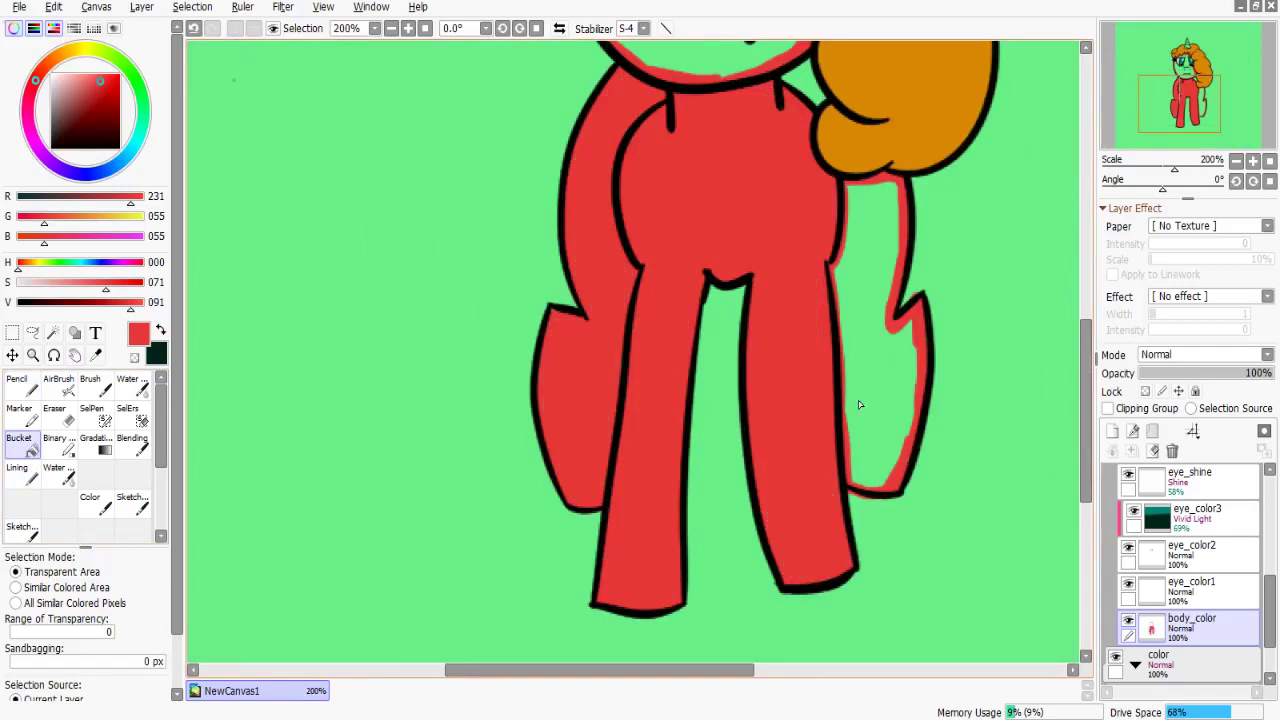
scroll(667, 158, "up", 2)
scroll(676, 158, "down", 2)
key("n")
left_click_drag(689, 228, 720, 244)
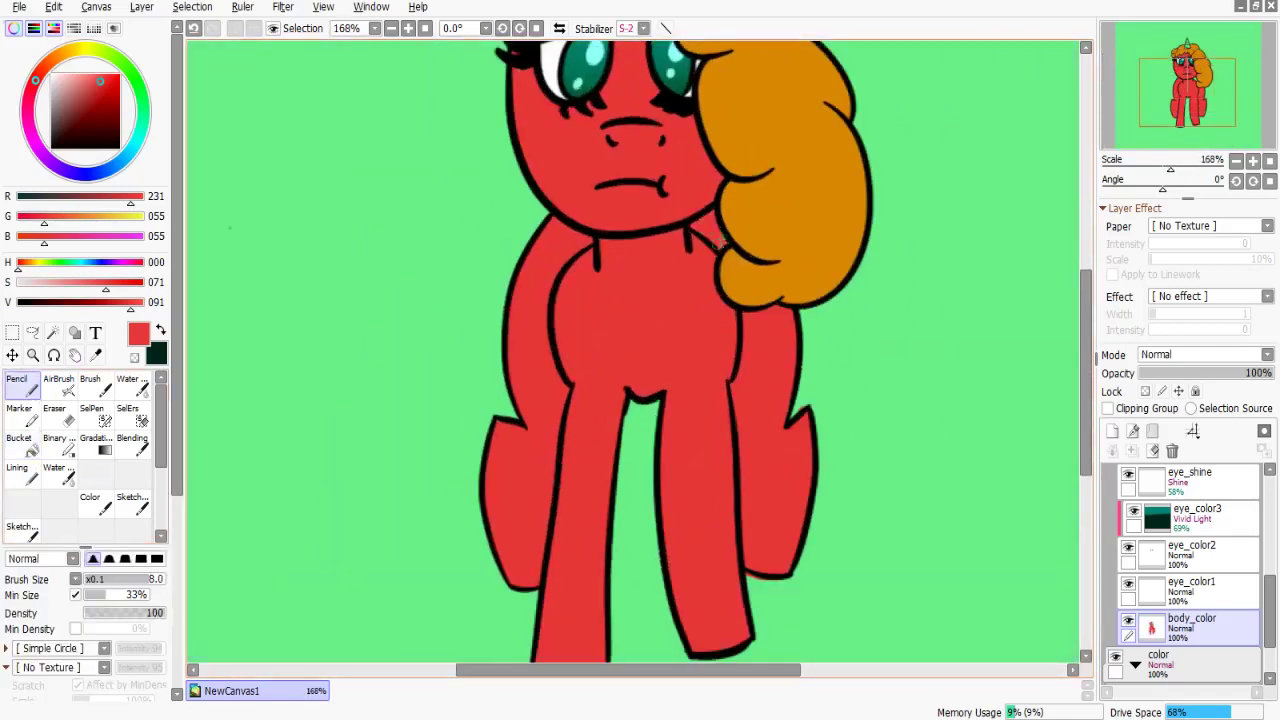
Paint the horn's segments red with the Pencil and erase the spill outside its outline.
scroll(651, 337, "up", 6)
left_click_drag(538, 150, 462, 410)
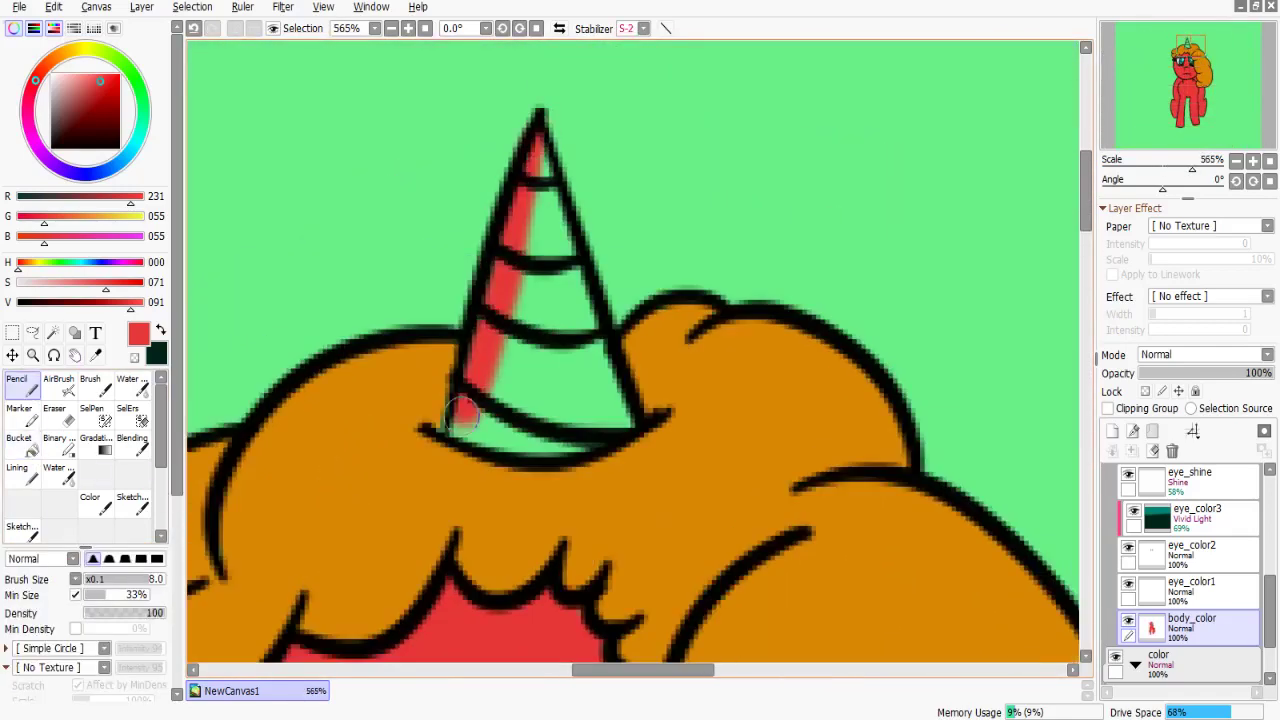
scroll(557, 457, "up", 1)
mouse_move(550, 340)
left_mouse_down()
mouse_move(575, 440)
mouse_move(528, 350)
left_mouse_up()
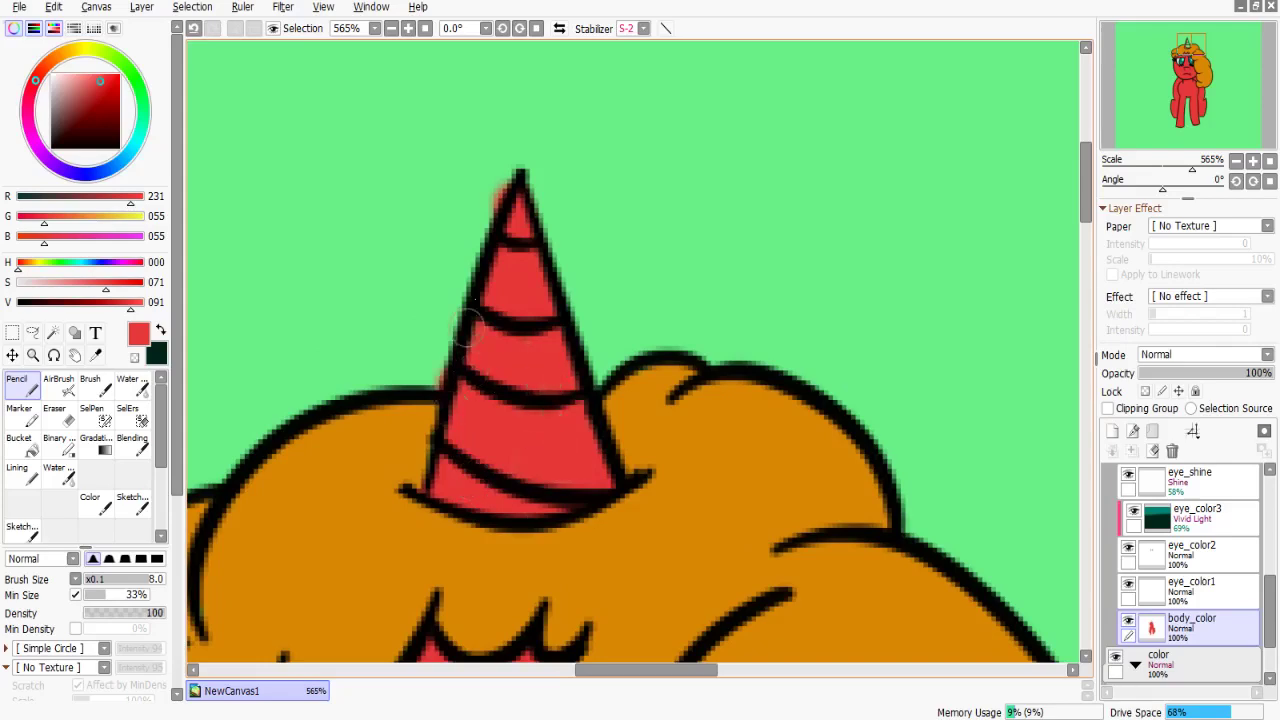
key("e")
Clean red spill from around the horn and face with the Eraser at size 13, then check the chest and leg edges.
scroll(415, 382, "down", 10)
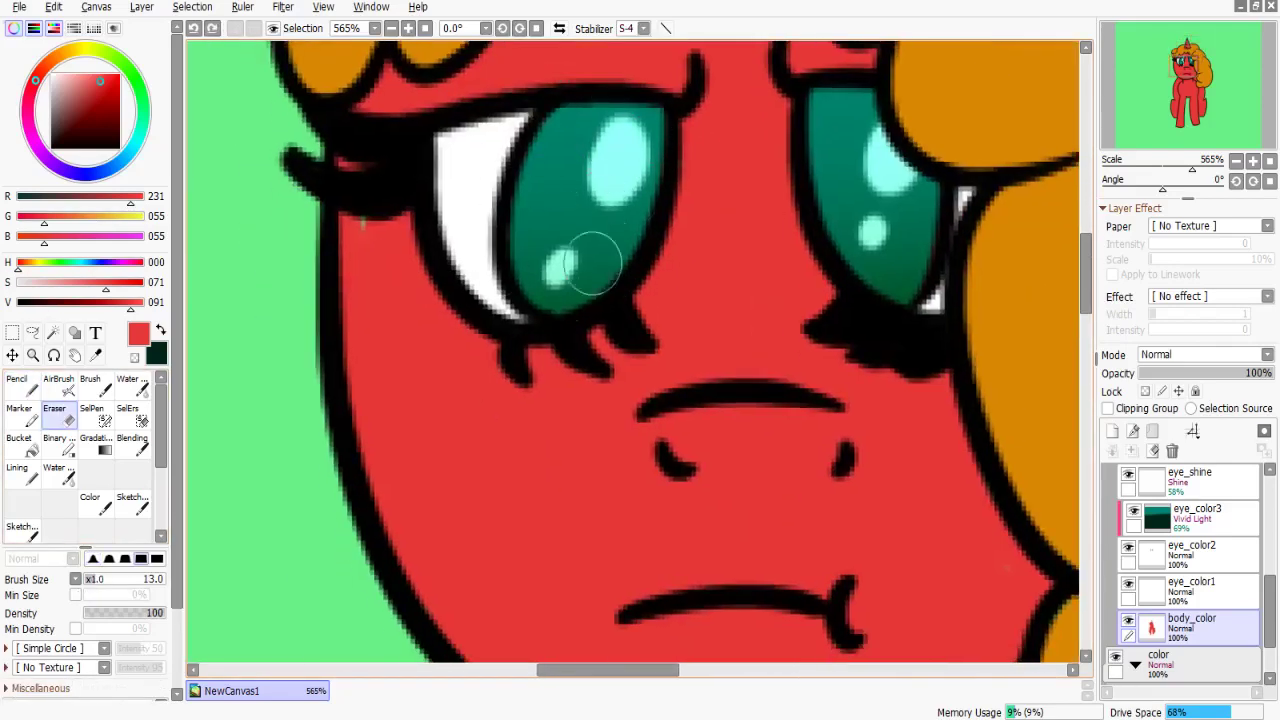
scroll(780, 283, "right", 3)
scroll(740, 265, "up", 3)
scroll(766, 277, "left", 3)
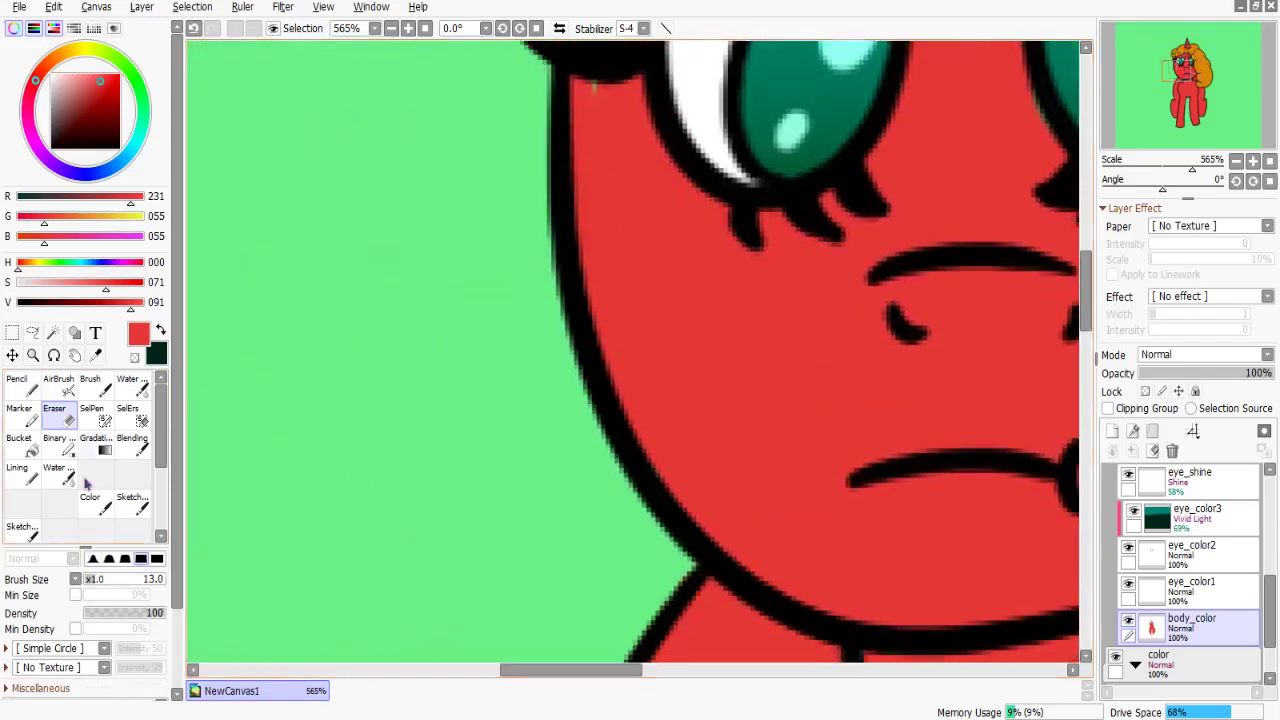
key("l")
scroll(557, 286, "right", 3)
scroll(580, 340, "left", 2)
scroll(590, 376, "up", 3)
scroll(490, 370, "down", 8)
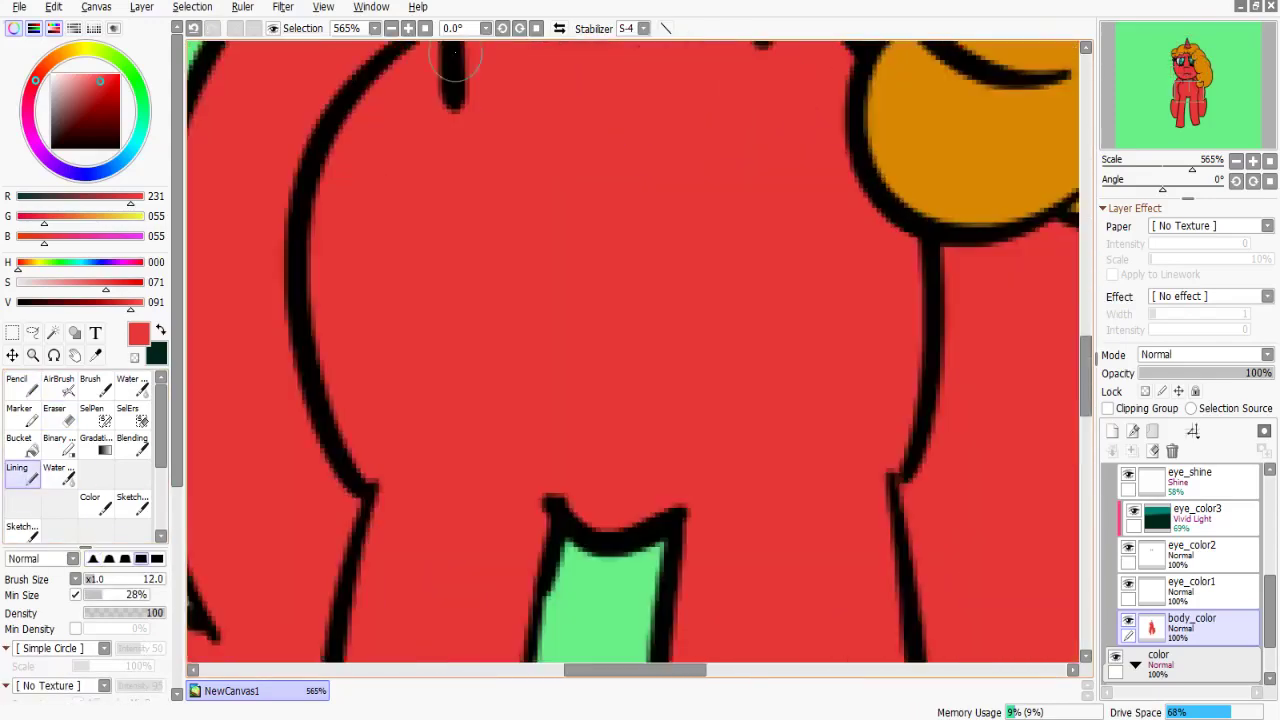
scroll(594, 349, "down", 5)
scroll(463, 352, "up", 1)
Erase the red spill beside the hind hoof with a transparent size 5 Lining brush and check the remaining outlines for strays.
scroll(463, 352, "up", 1)
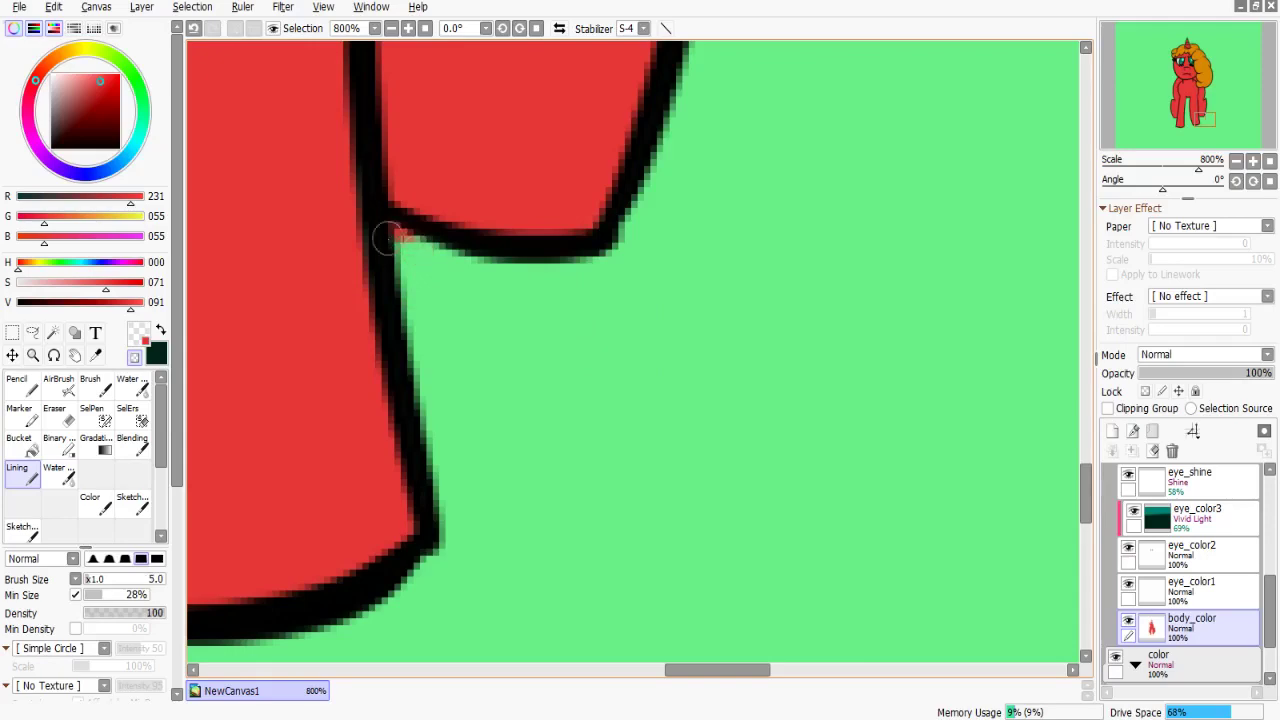
scroll(577, 211, "up", 5)
scroll(600, 240, "left", 3)
scroll(620, 260, "up", 6)
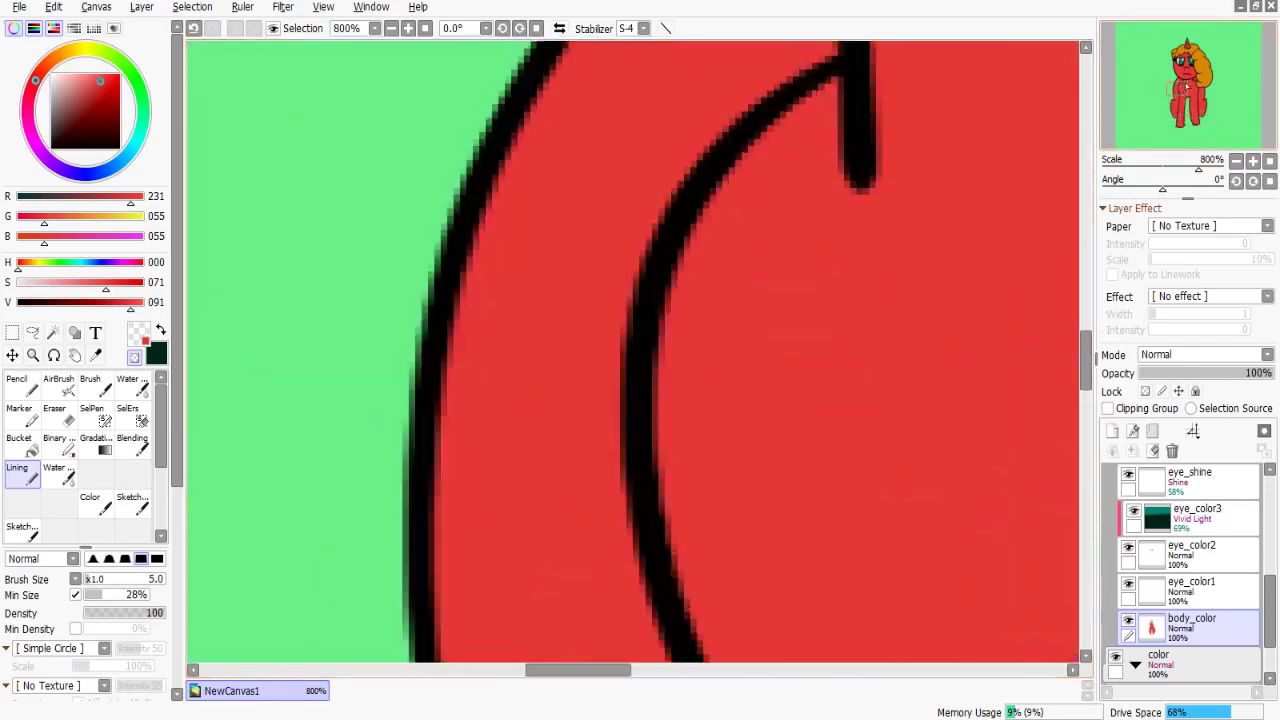
scroll(625, 270, "up", 2)
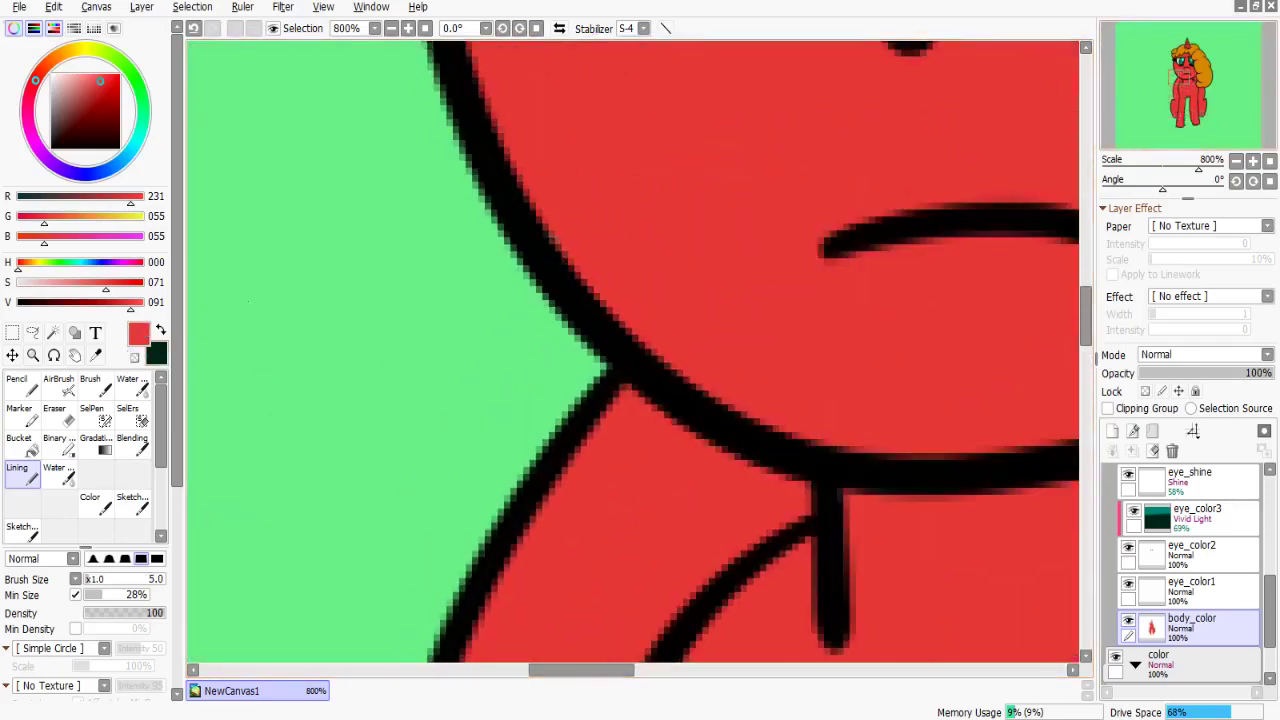
scroll(725, 149, "up", 4)
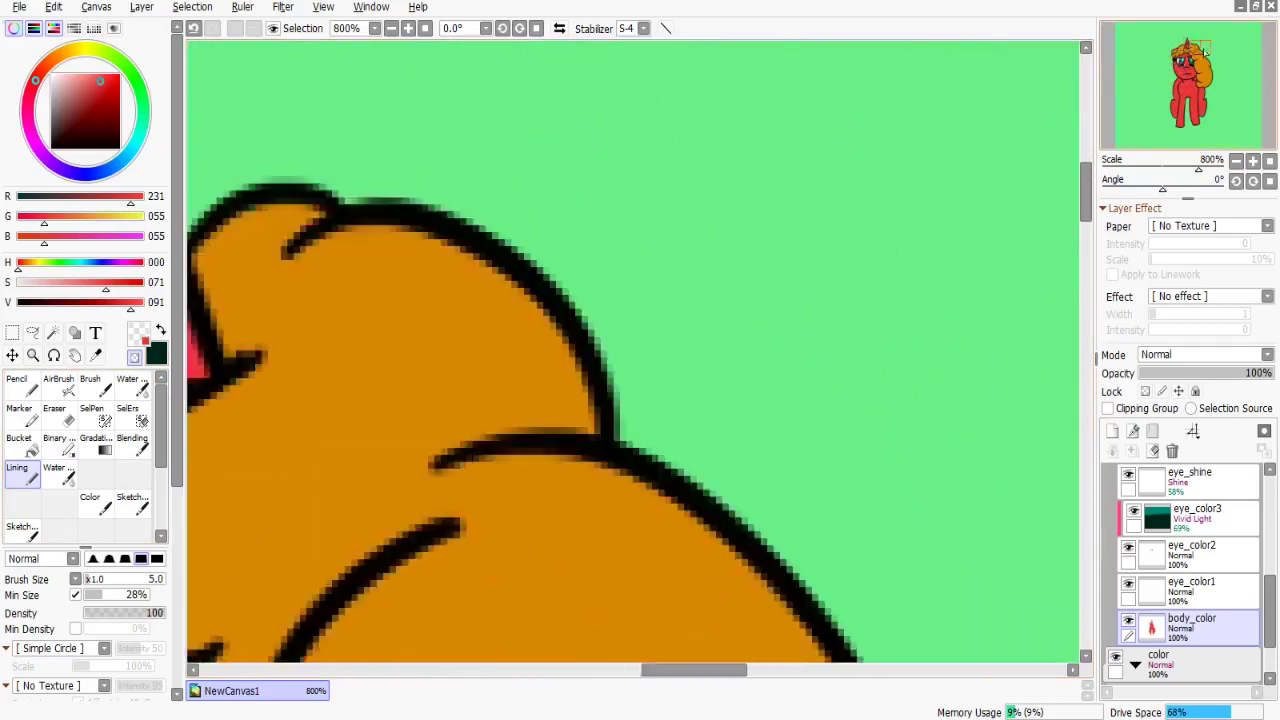
scroll(859, 134, "down", 4)
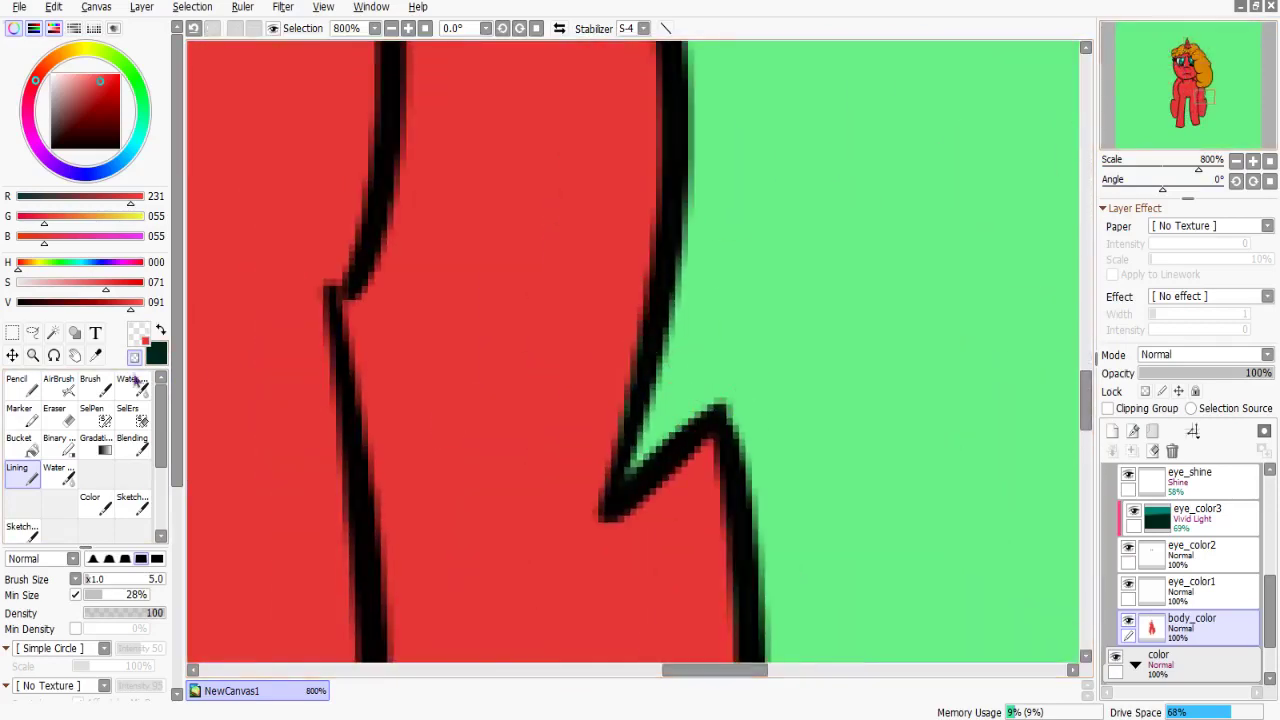
scroll(614, 380, "down", 4)
scroll(709, 274, "down", 6)
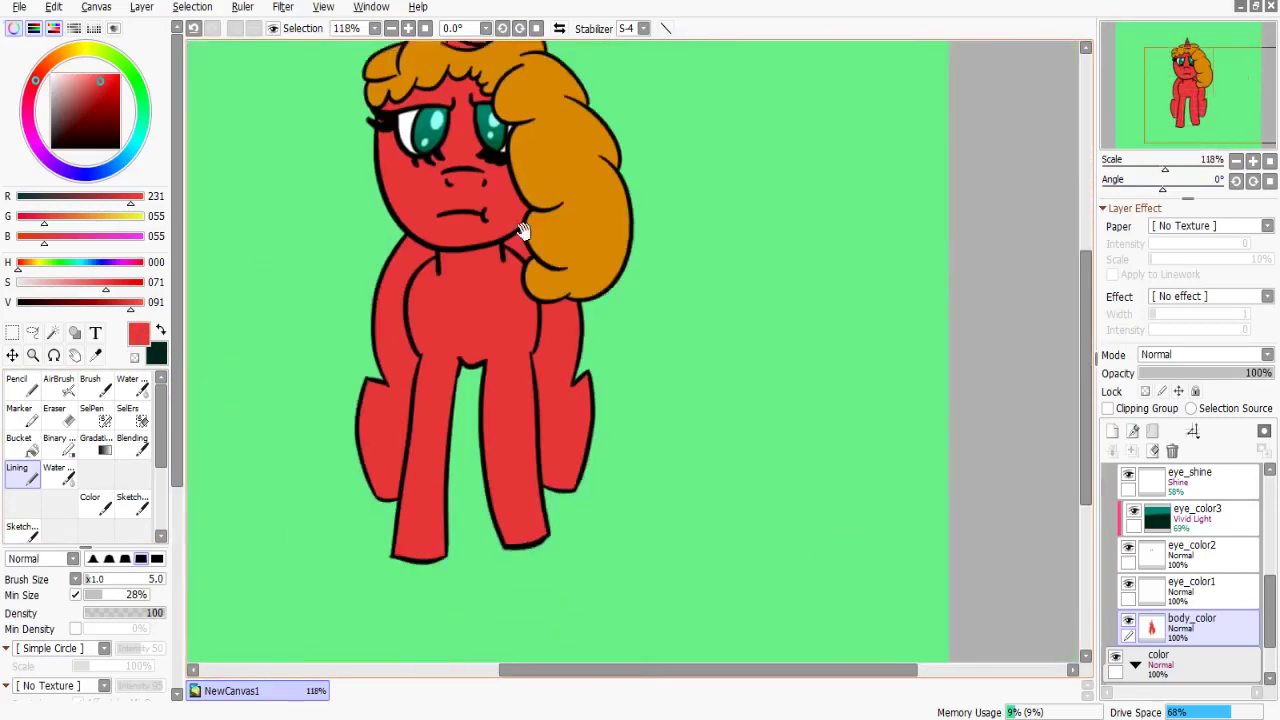
scroll(1190, 560, "down", 2)
Collapse the line folder and rename it Finished Work.
left_click(1135, 483)
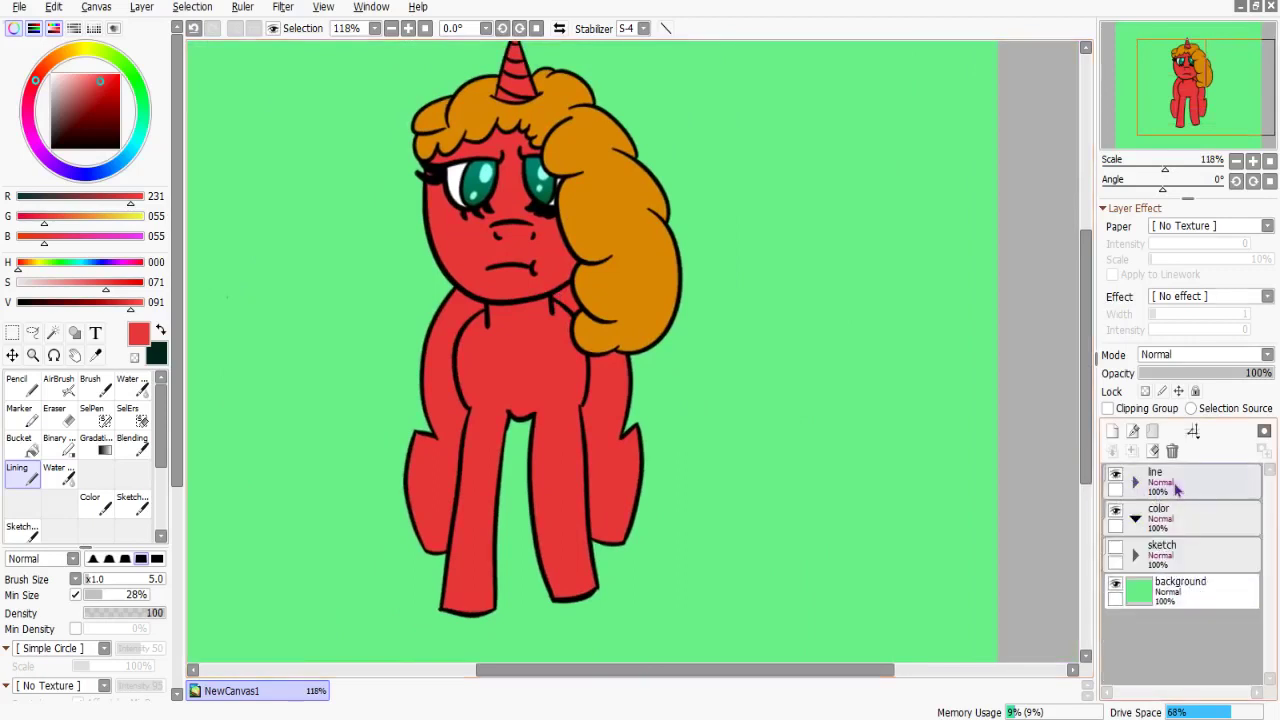
double_click(1177, 488)
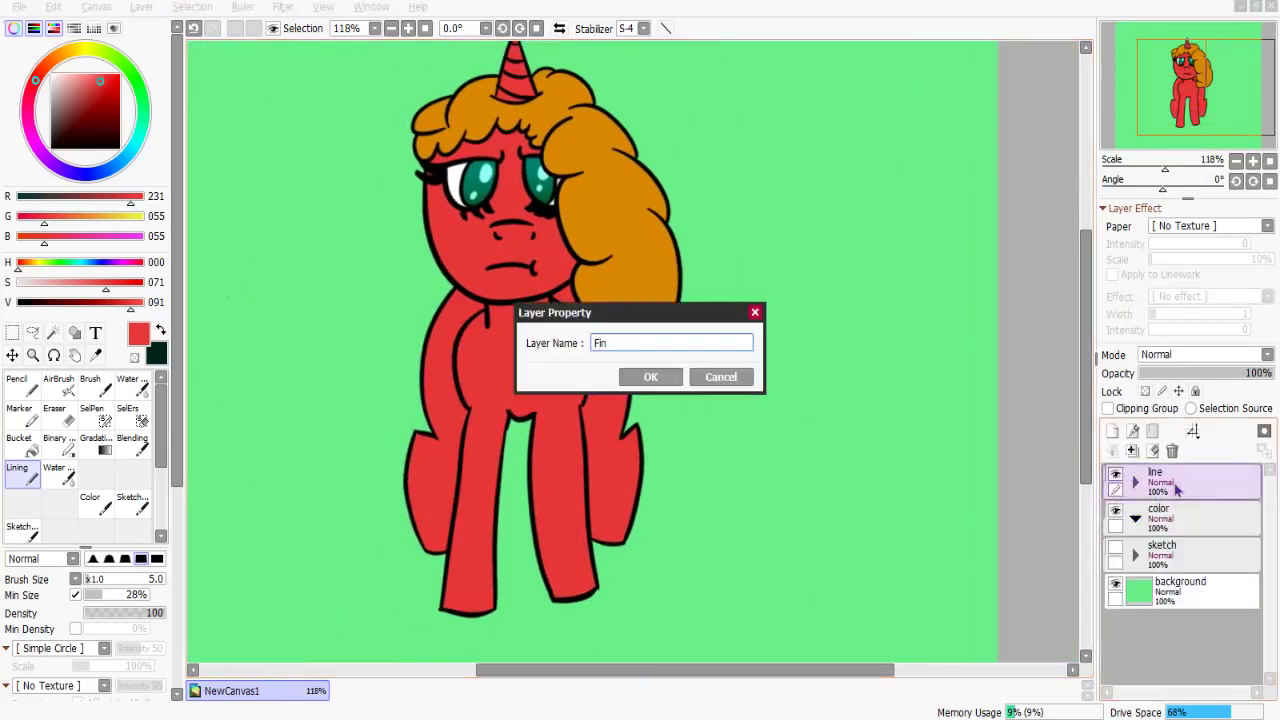
type("Finished Work")
key("Return")
Move the whole Finished Work pony slightly lower on the canvas with a free transform.
key("ctrl+t")
scroll(557, 298, "down", 5)
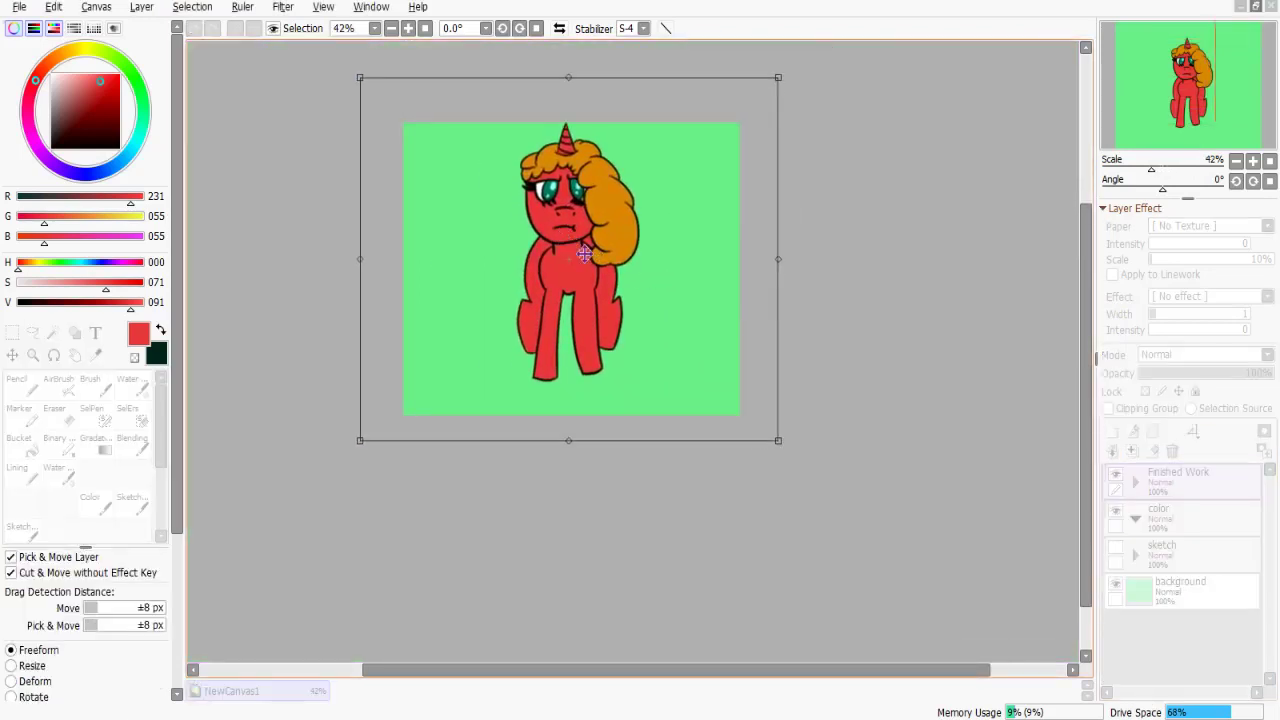
key("Return")
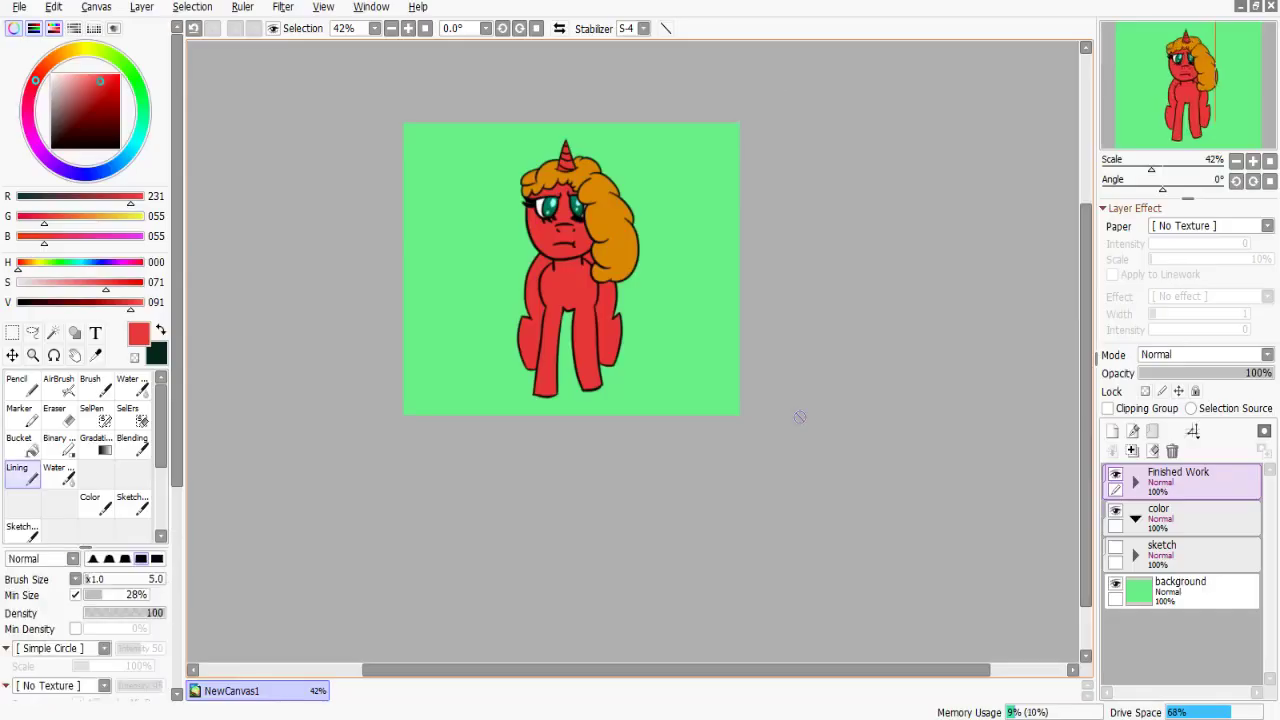
scroll(674, 294, "up", 3)
Rename the color folder color_extra and clear it from the top level of the layer stack.
double_click(1180, 512)
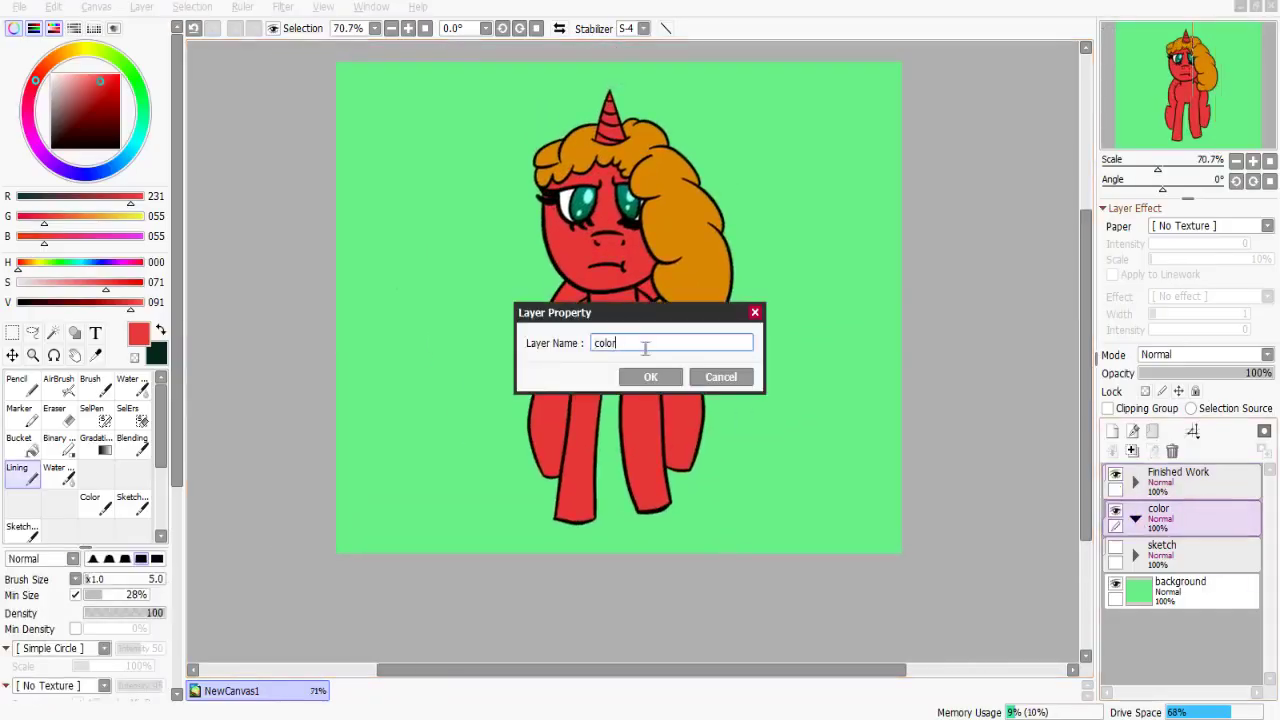
key("Return")
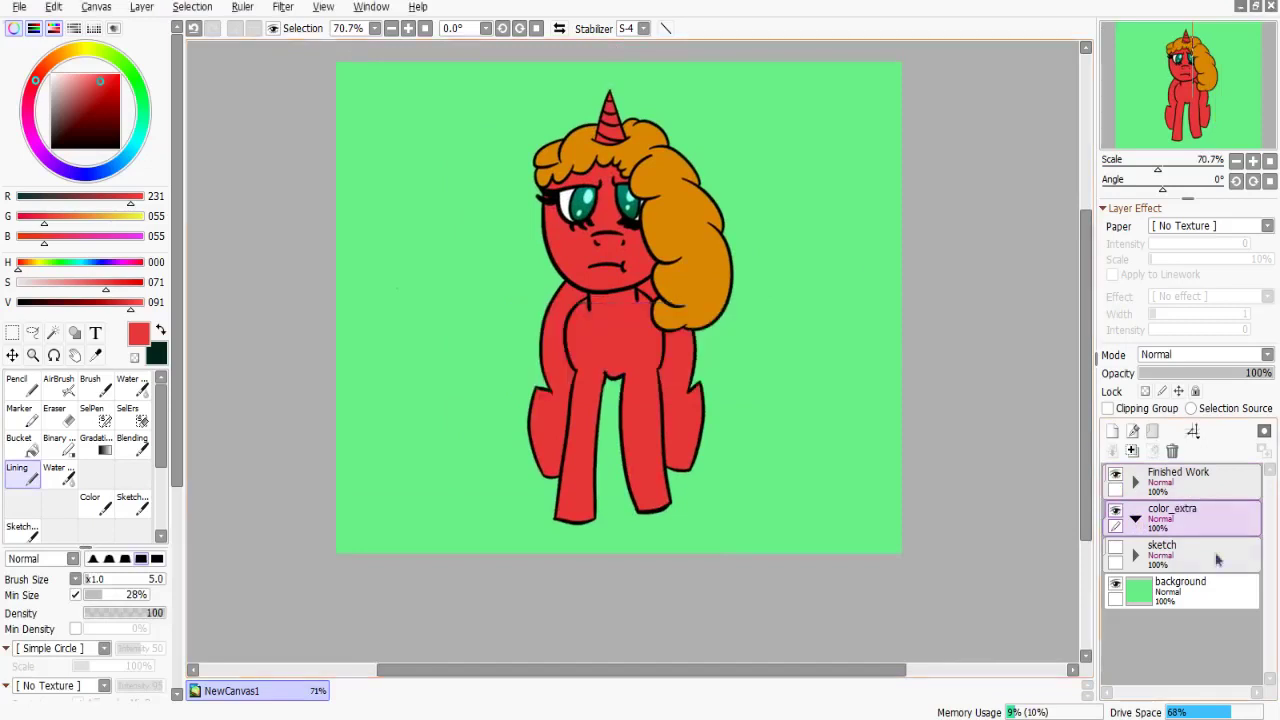
left_click_drag(1168, 478, 1140, 520)
left_click(1133, 410)
Add a layer named Shade above body_color inside Finished Work, set it to Multiply and clip it to the body colour.
scroll(604, 327, "up", 3)
left_click(1135, 483)
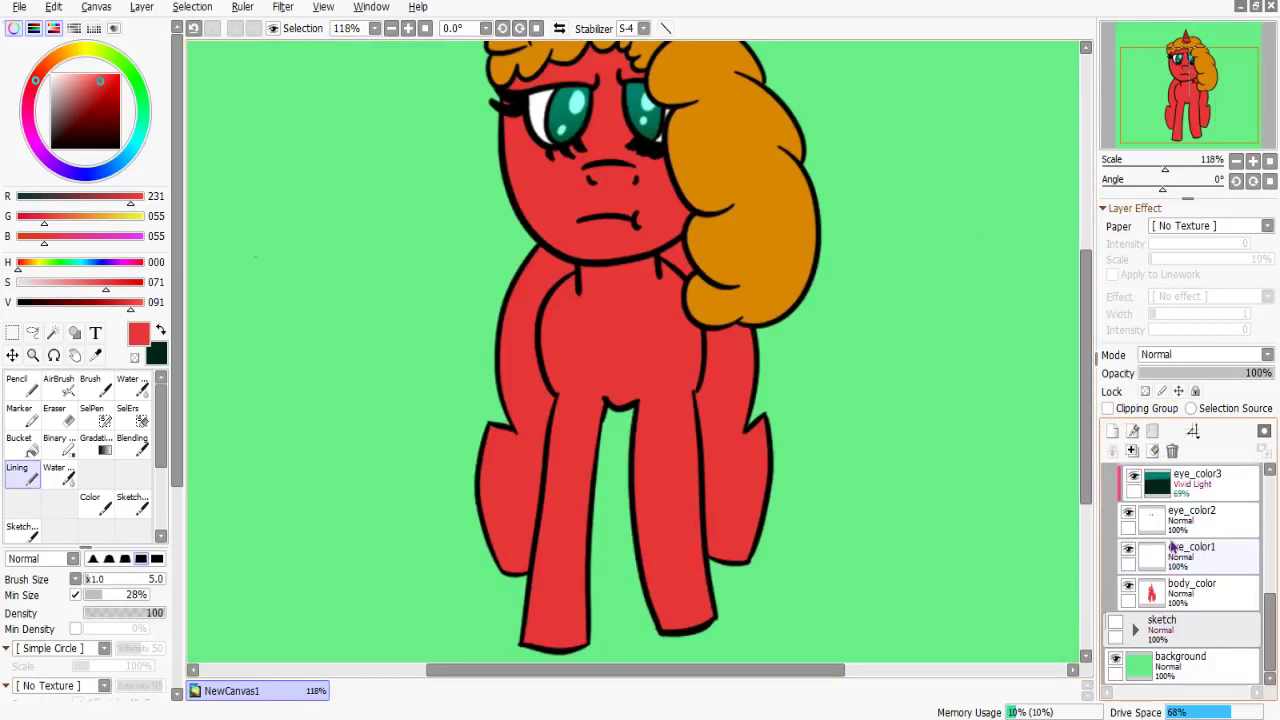
left_click(1112, 431)
double_click(1190, 608)
type("Shade")
key("Return")
left_click(1173, 358)
left_click(1165, 386)
Paint a dark red (84, 0, 0) shadow under the chin with the Lining brush and lower the Shade layer's opacity to 33%.
scroll(576, 336, "up", 5)
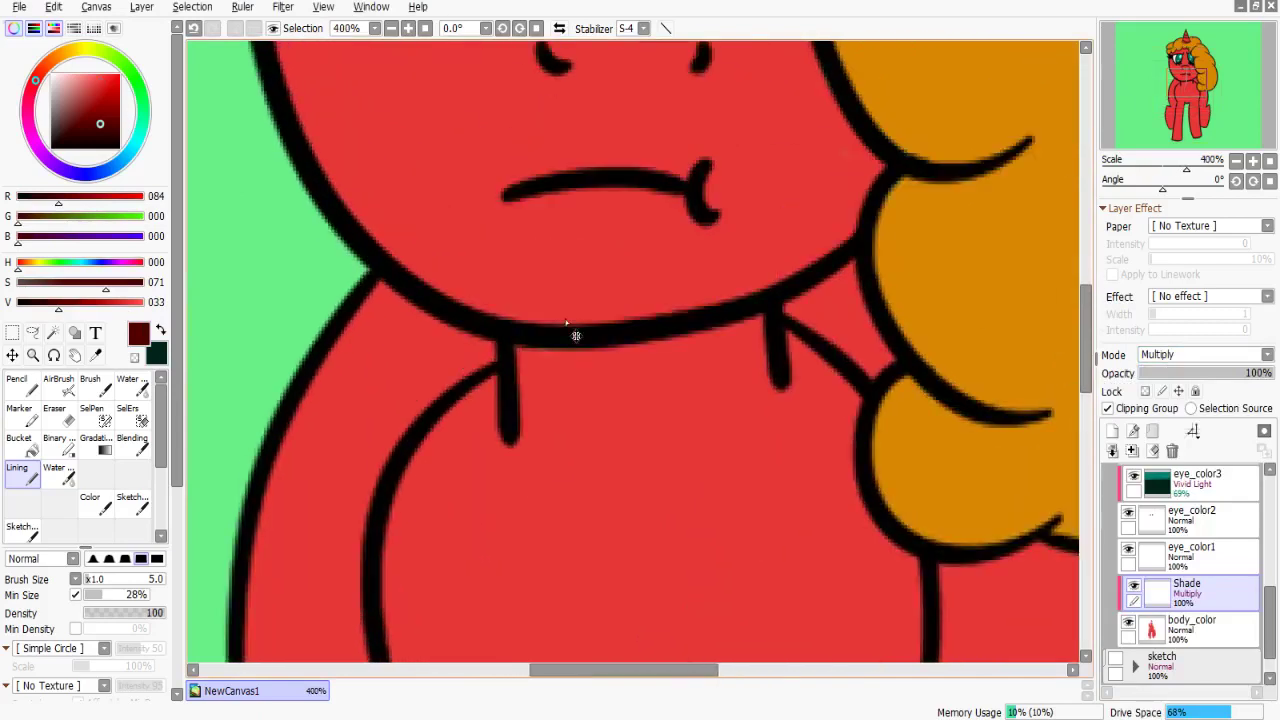
left_click_drag(770, 312, 603, 380)
left_click_drag(1262, 372, 1184, 372)
Shade the cheek along the mane's inner edge with the size 24 Lining brush.
scroll(566, 308, "down", 5)
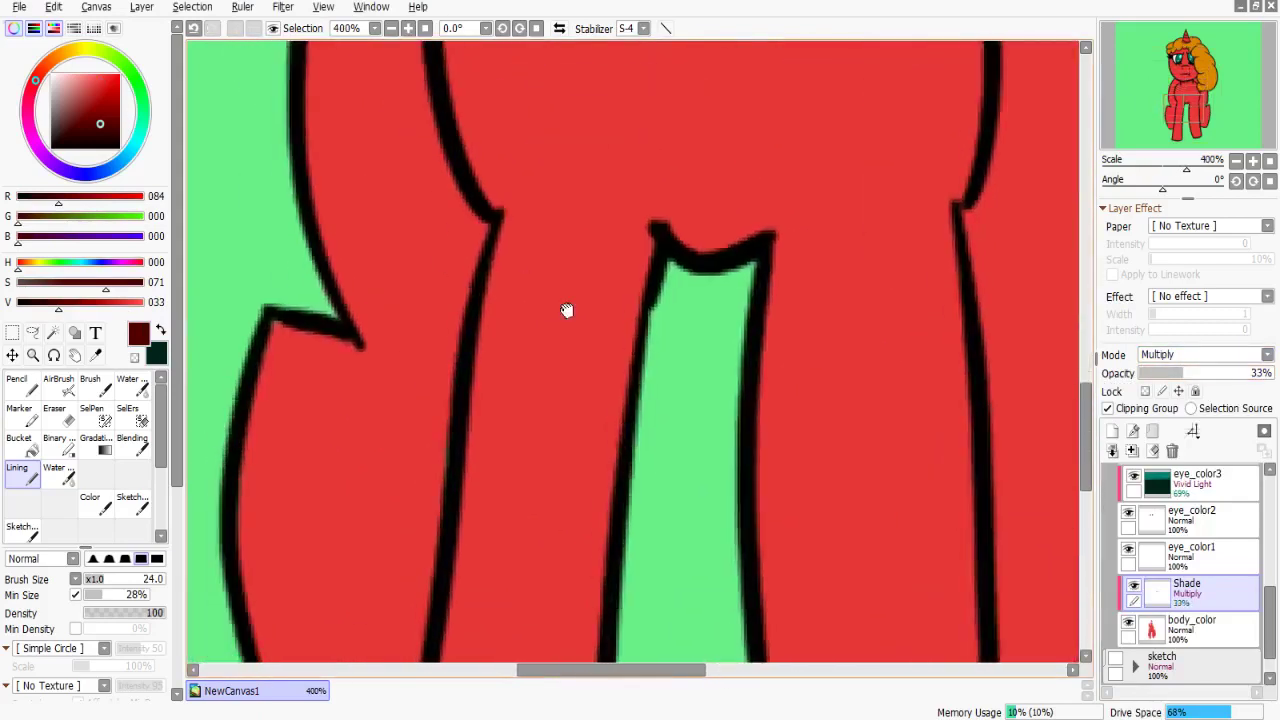
scroll(549, 276, "up", 5)
left_click_drag(549, 276, 339, 576)
left_click_drag(553, 545, 625, 447)
left_click_drag(557, 393, 532, 363)
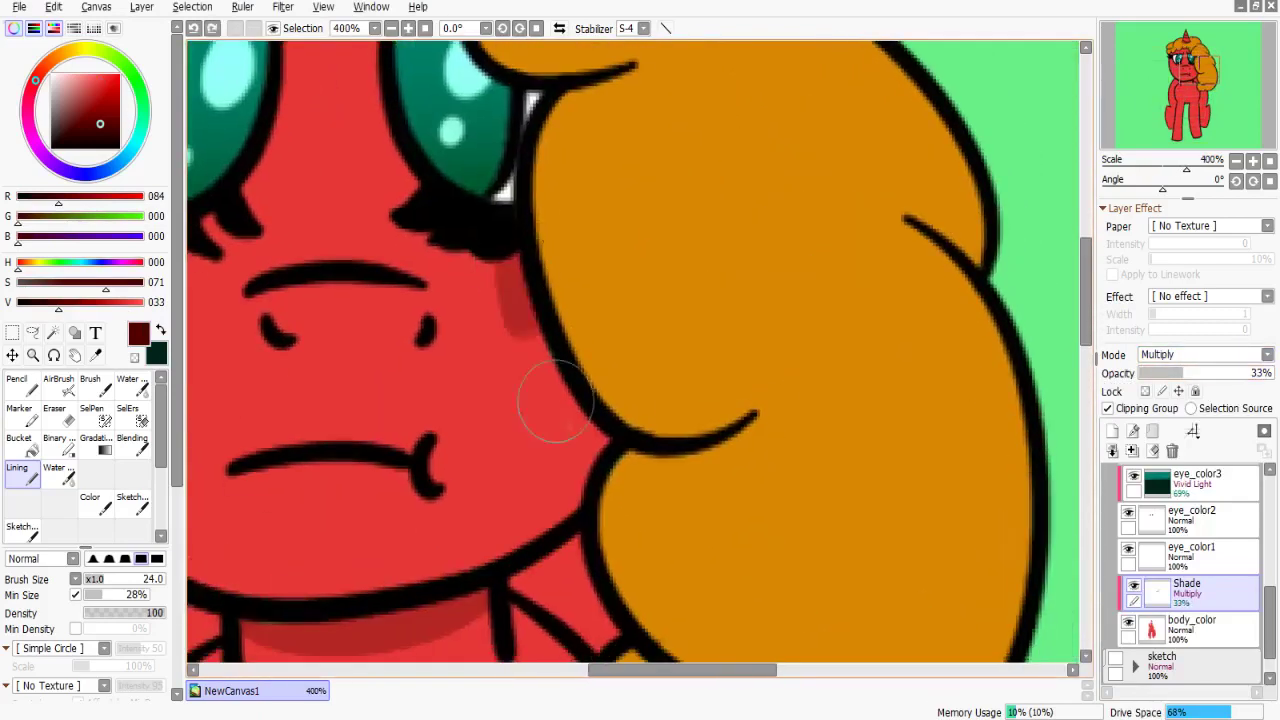
left_click_drag(500, 285, 570, 497)
Paint the shadow that the fringe casts across the forehead.
scroll(610, 425, "up", 5)
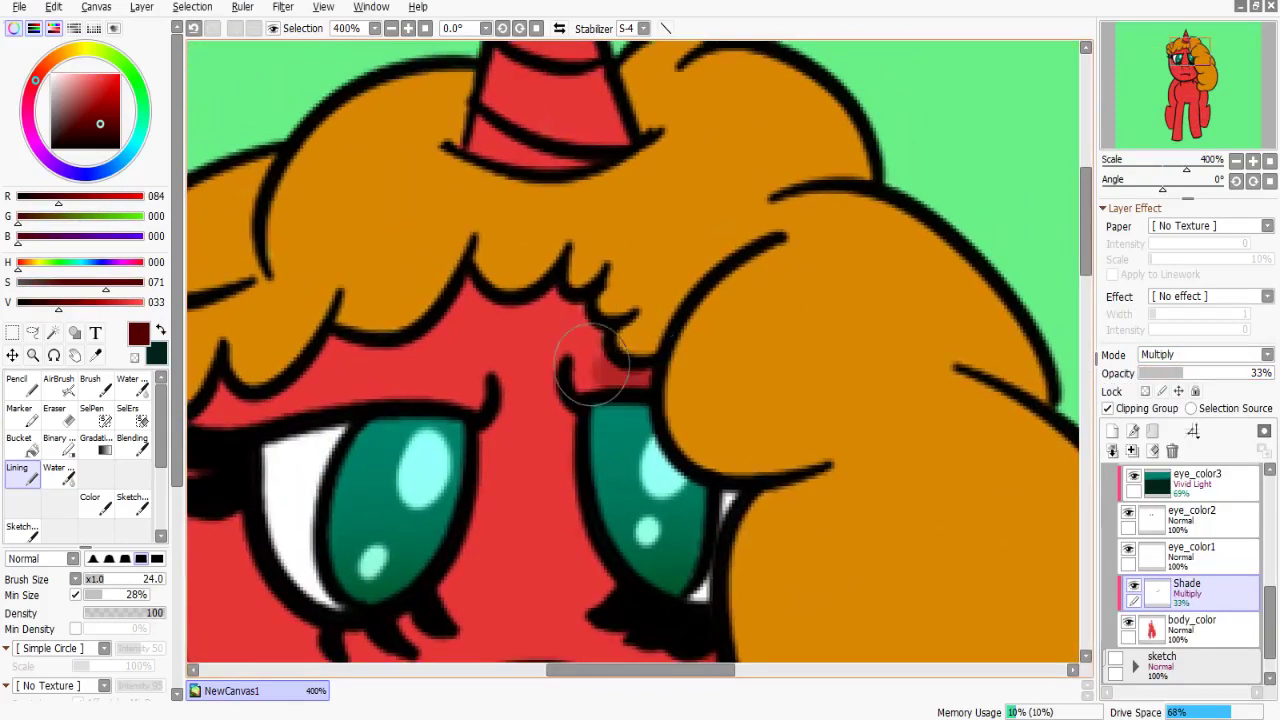
scroll(483, 315, "down", 2)
mouse_move(640, 215)
left_mouse_down()
mouse_move(434, 277)
mouse_move(330, 370)
left_mouse_up()
Shade the lower cheek, neck, chest and back along the underside of the hanging mane.
scroll(523, 257, "down", 6)
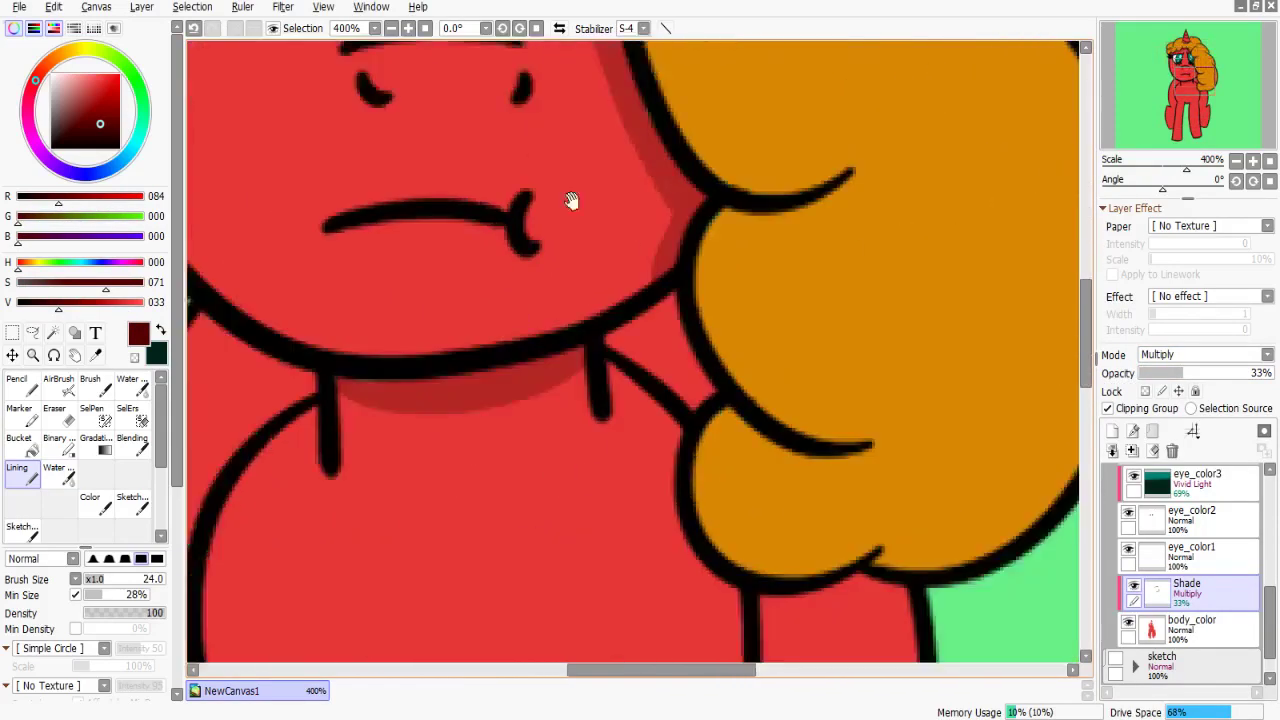
left_click_drag(585, 160, 630, 305)
scroll(630, 300, "down", 3)
left_click_drag(595, 245, 700, 434)
scroll(700, 434, "right", 3)
left_click_drag(490, 375, 650, 440)
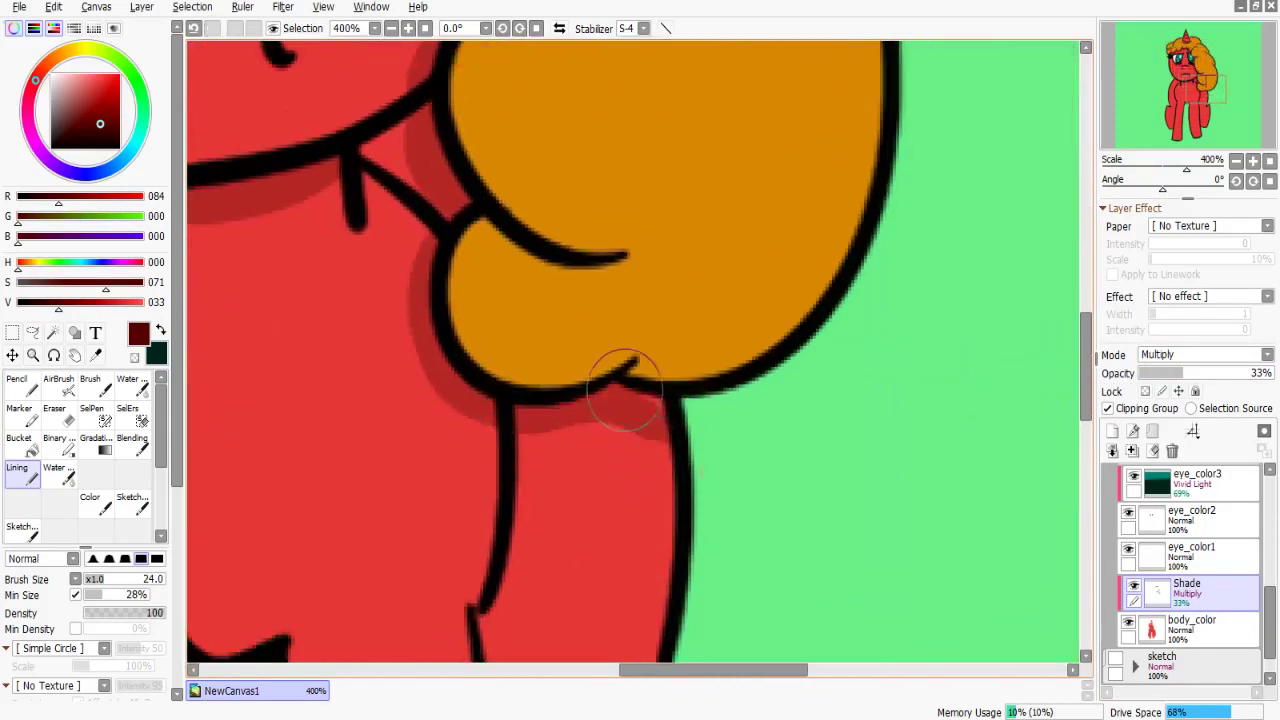
scroll(625, 390, "down", 5)
scroll(560, 270, "up", 4)
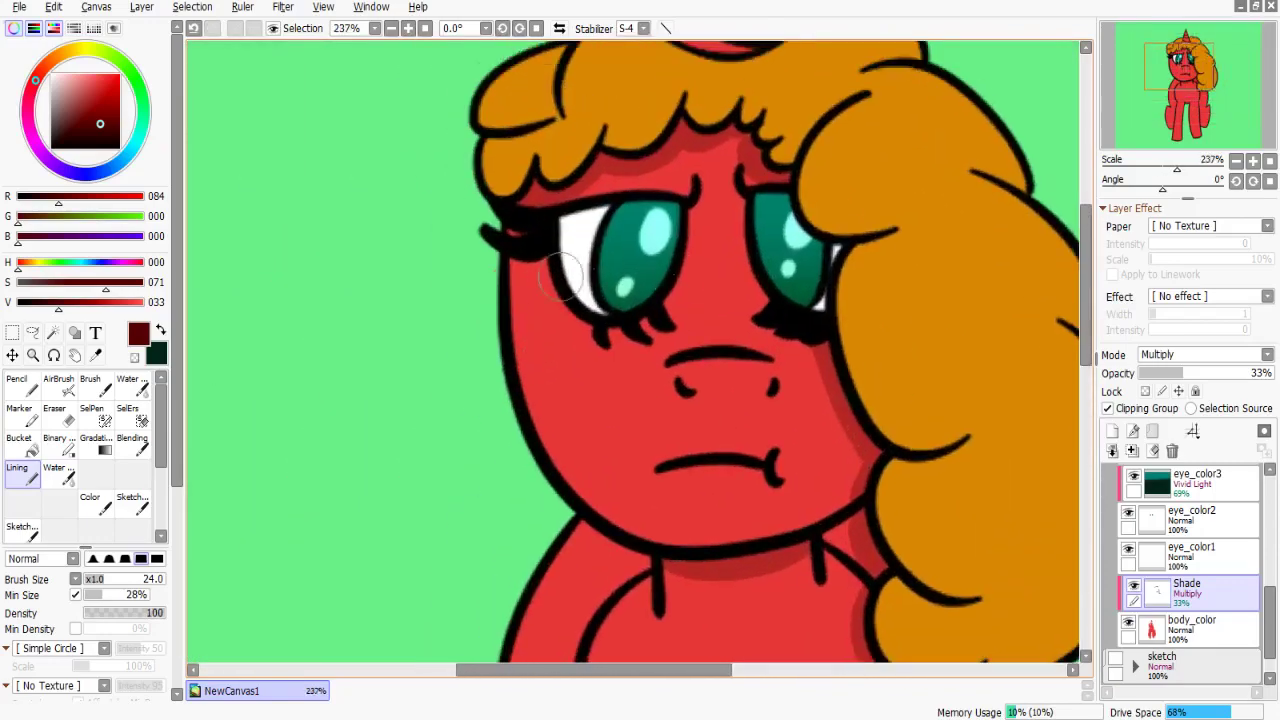
scroll(519, 210, "up", 2)
scroll(474, 371, "down", 10)
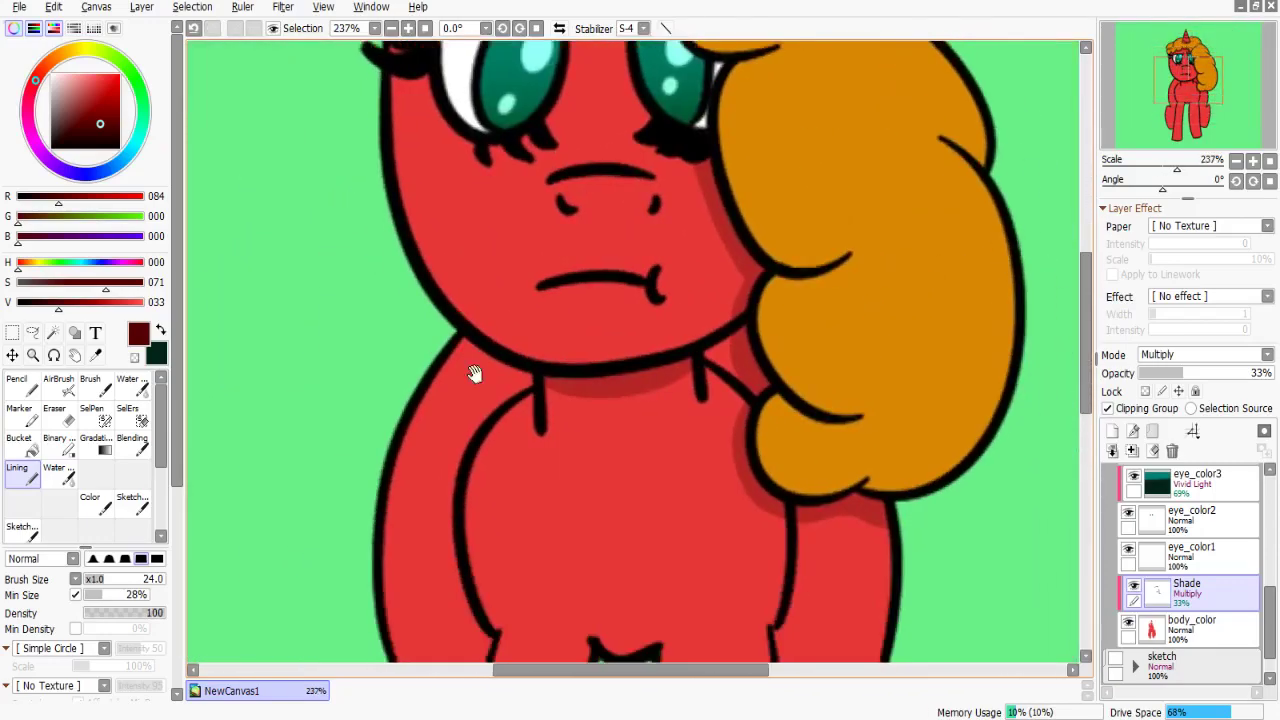
scroll(500, 443, "up", 5)
Add a new layer directly above the background, choose dark green (0, 82, 32) and set the layer's mode to Multiply.
scroll(1203, 551, "up", 3)
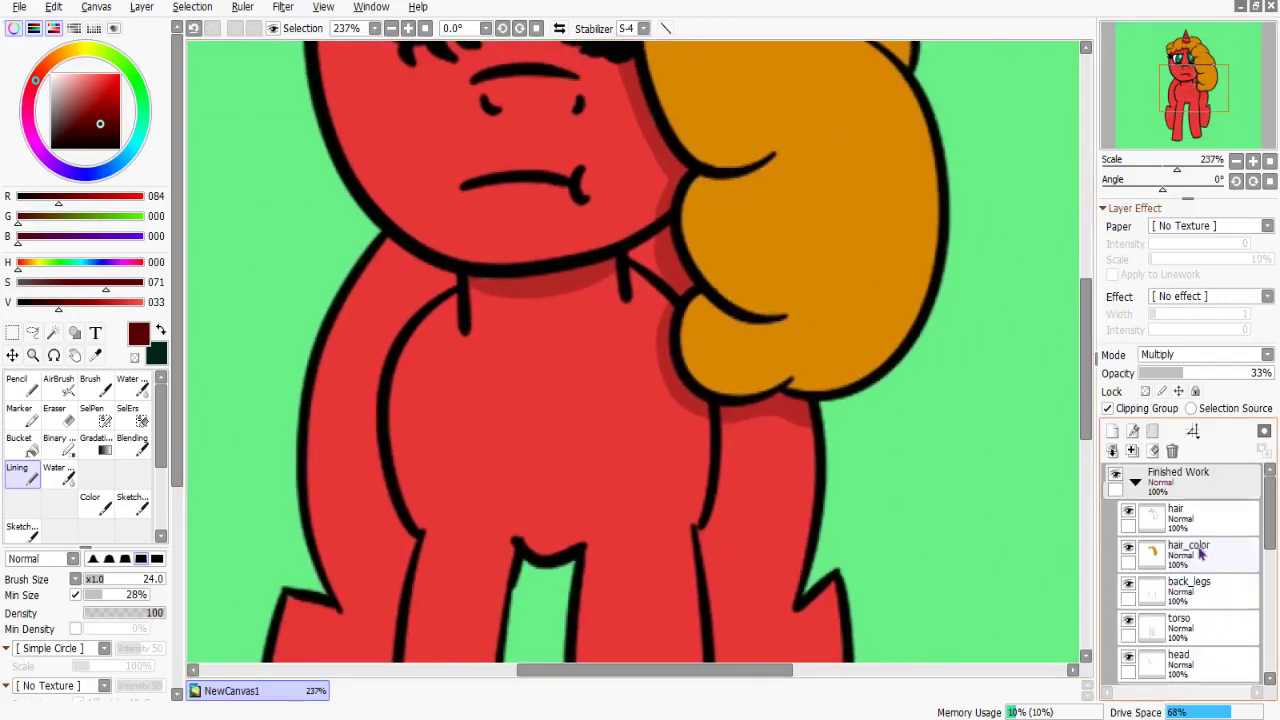
key("ctrl+0")
left_click(1177, 557)
left_click(1112, 431)
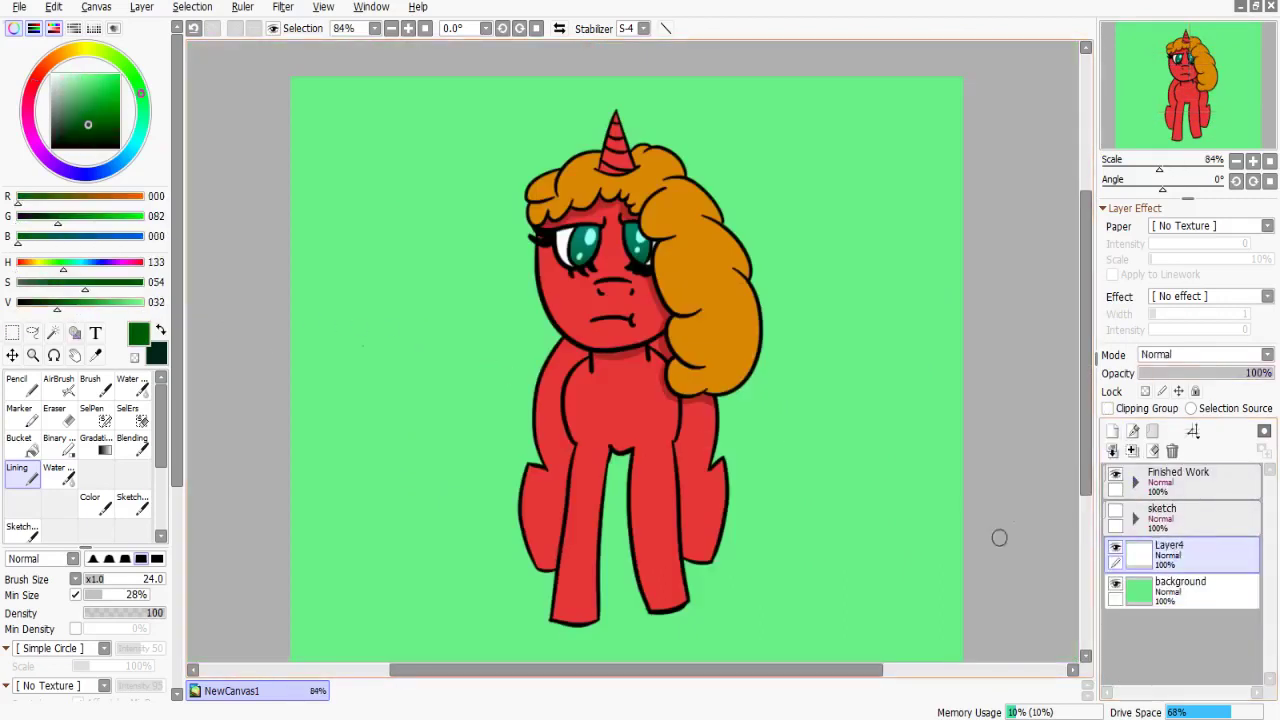
left_click(1167, 354)
left_click(1160, 384)
Draw a dark green ellipse on the ground around the pony's hooves with the Lining brush.
left_click_drag(515, 492, 385, 322)
left_click_drag(505, 348, 287, 370)
left_click(20, 443)
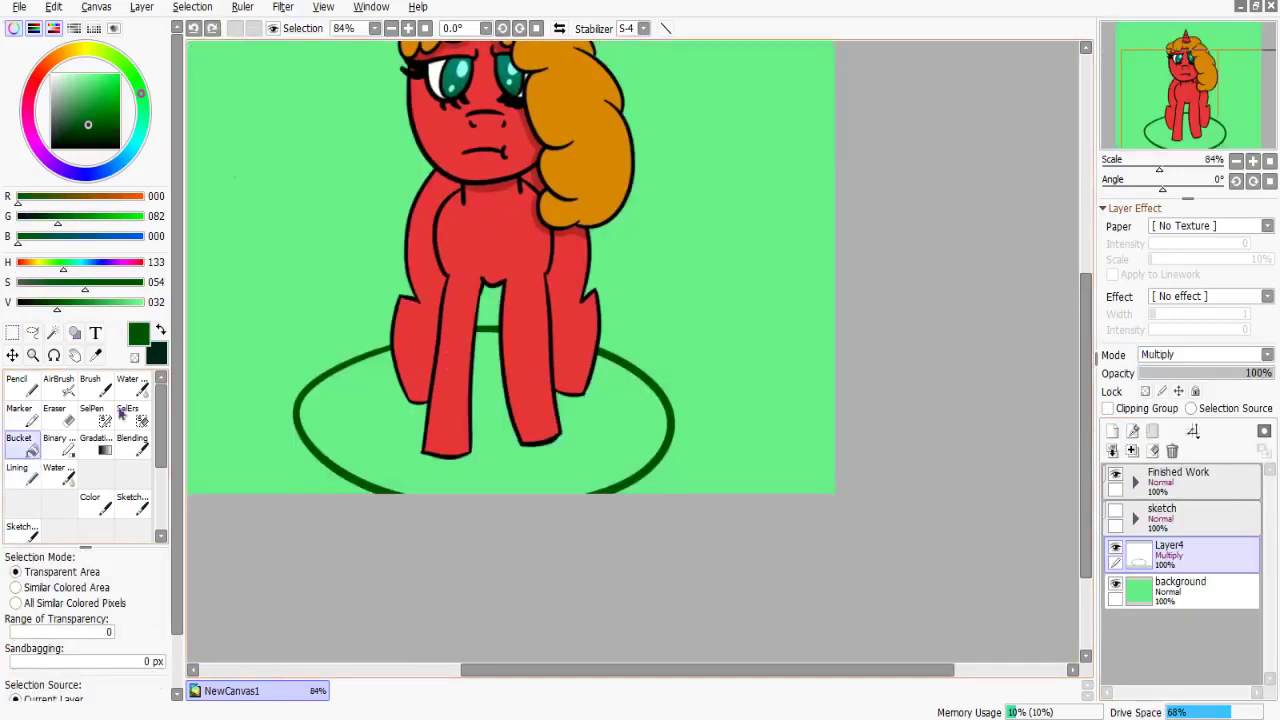
Hide the Finished Work folder and close the gap in the ellipse's upper outline with the Lining brush at size 8.
left_click(18, 385)
scroll(630, 340, "up", 3)
left_click(1115, 473)
scroll(486, 271, "up", 4)
left_click_drag(486, 277, 586, 206)
key("ctrl+z")
left_click(18, 473)
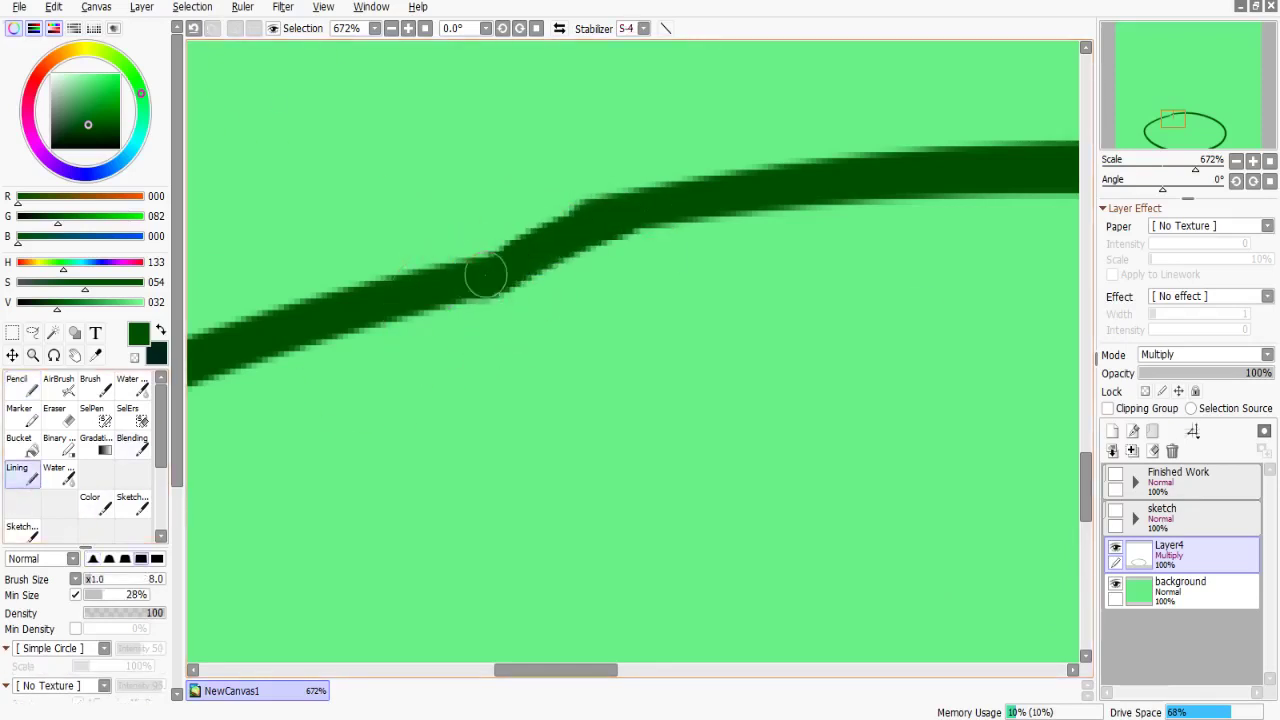
scroll(512, 262, "down", 4)
Show the Finished Work folder again, bucket-fill the ellipse dark green and lower its layer's opacity to 45%.
left_click(1115, 473)
left_click(24, 443)
scroll(400, 400, "down", 3)
left_click(400, 400)
left_click_drag(1270, 373, 1206, 373)
Centre the ground shadow under the pony with a free transform and reduce its layer's opacity to 15%.
key("ctrl+t")
scroll(709, 470, "up", 1)
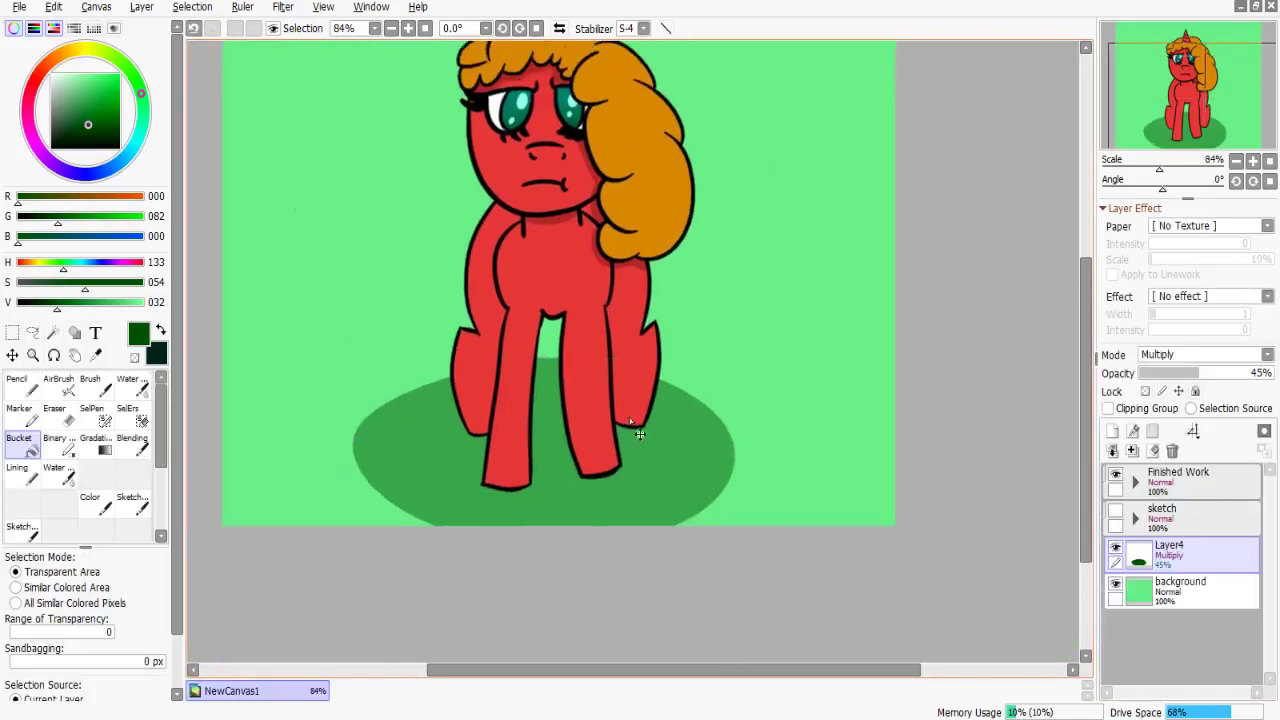
scroll(538, 467, "down", 5)
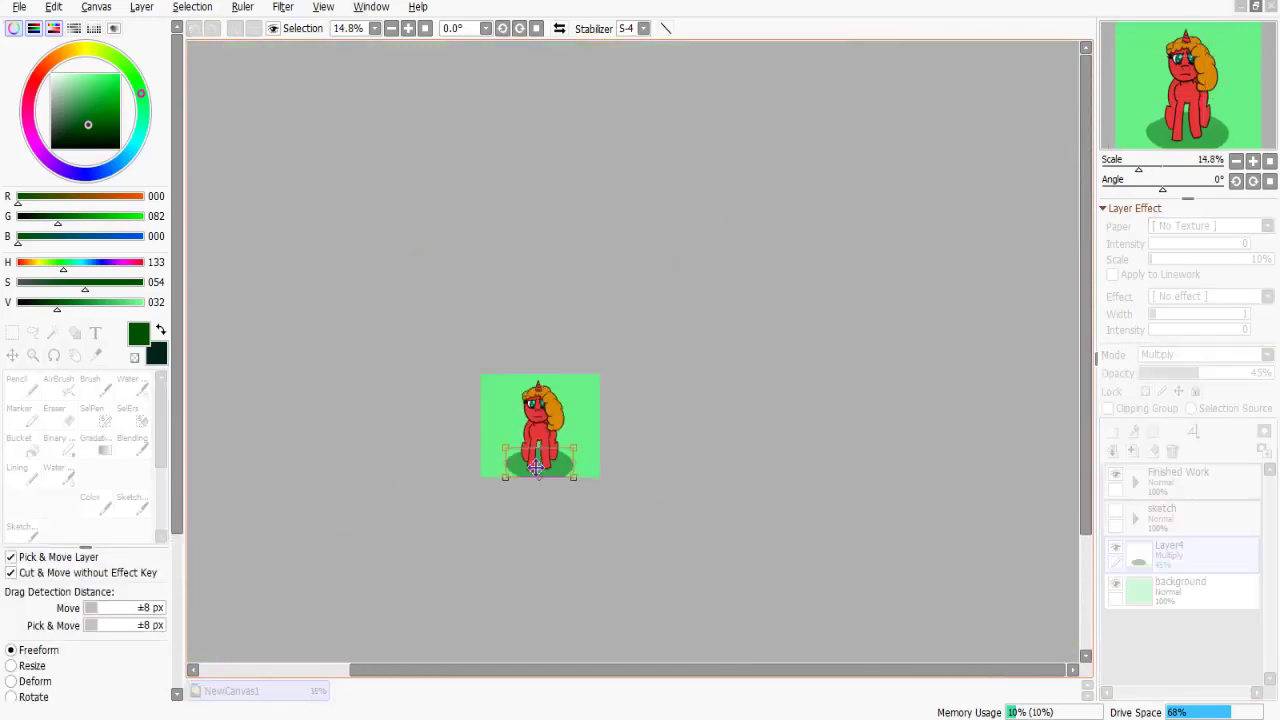
key("Return")
scroll(746, 423, "up", 5)
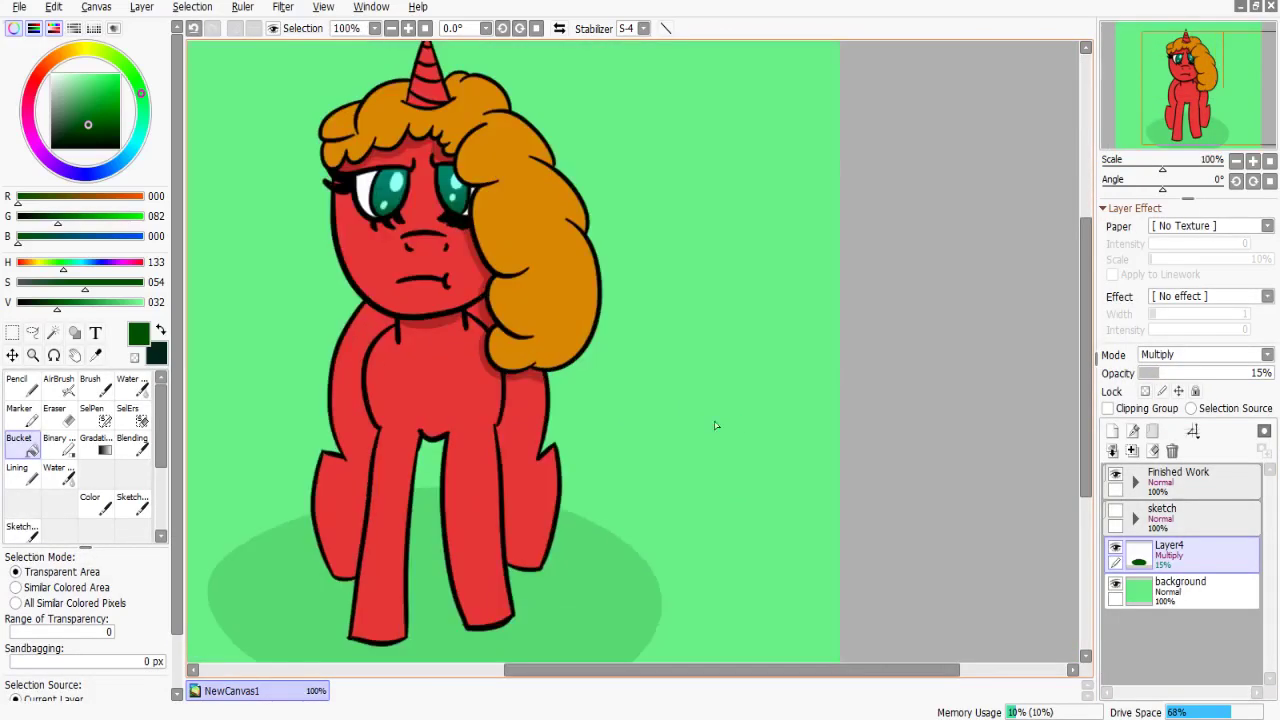
scroll(714, 423, "down", 2)
left_click_drag(633, 224, 620, 230)
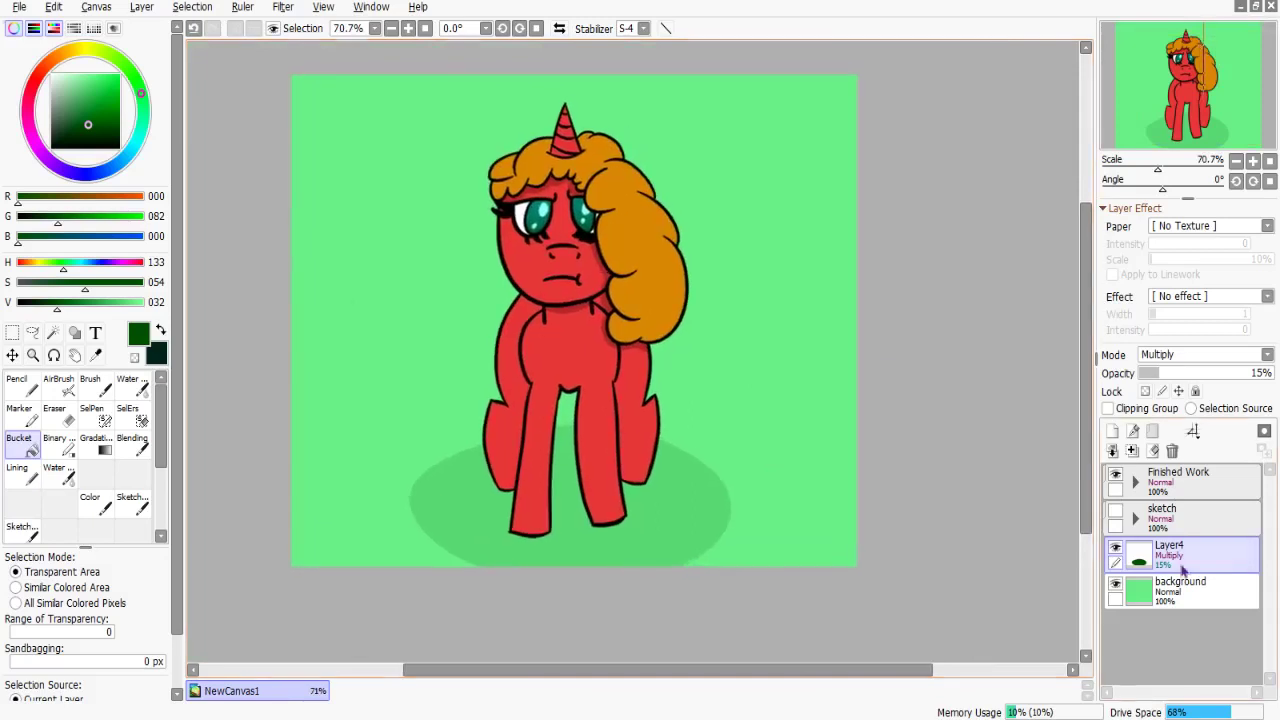